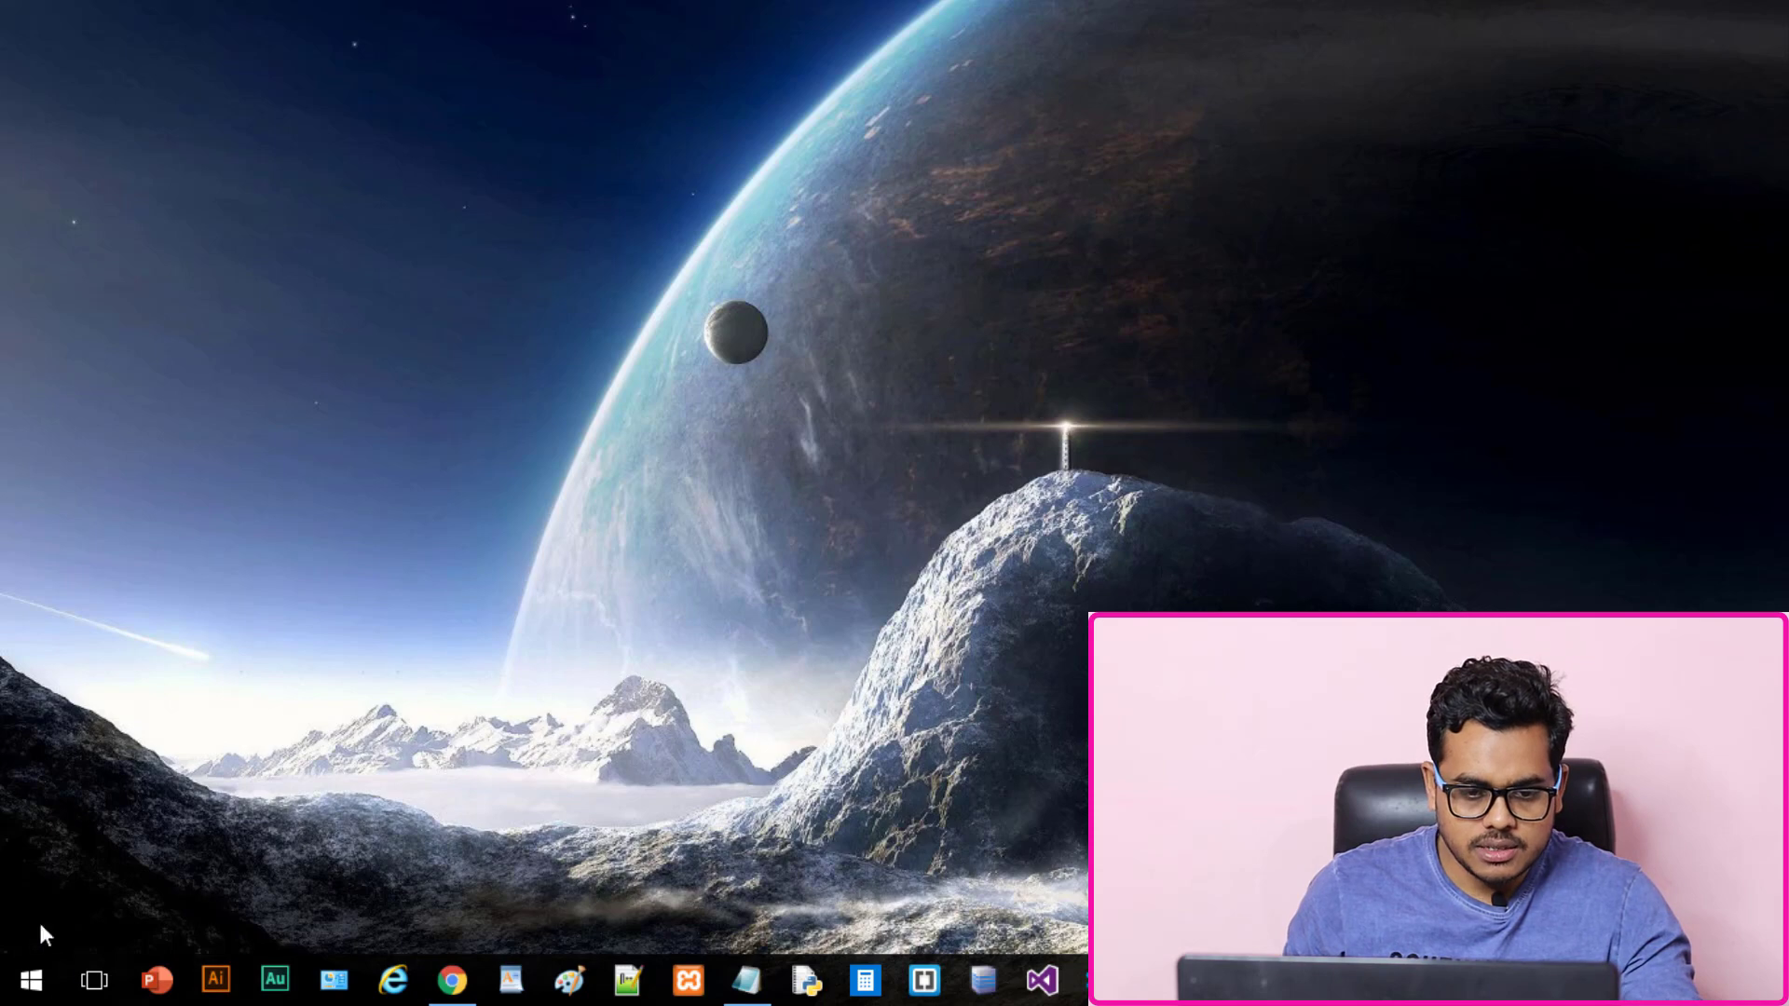
Step: Launch PowerPoint from the taskbar to reach its start screen
left_click(157, 979)
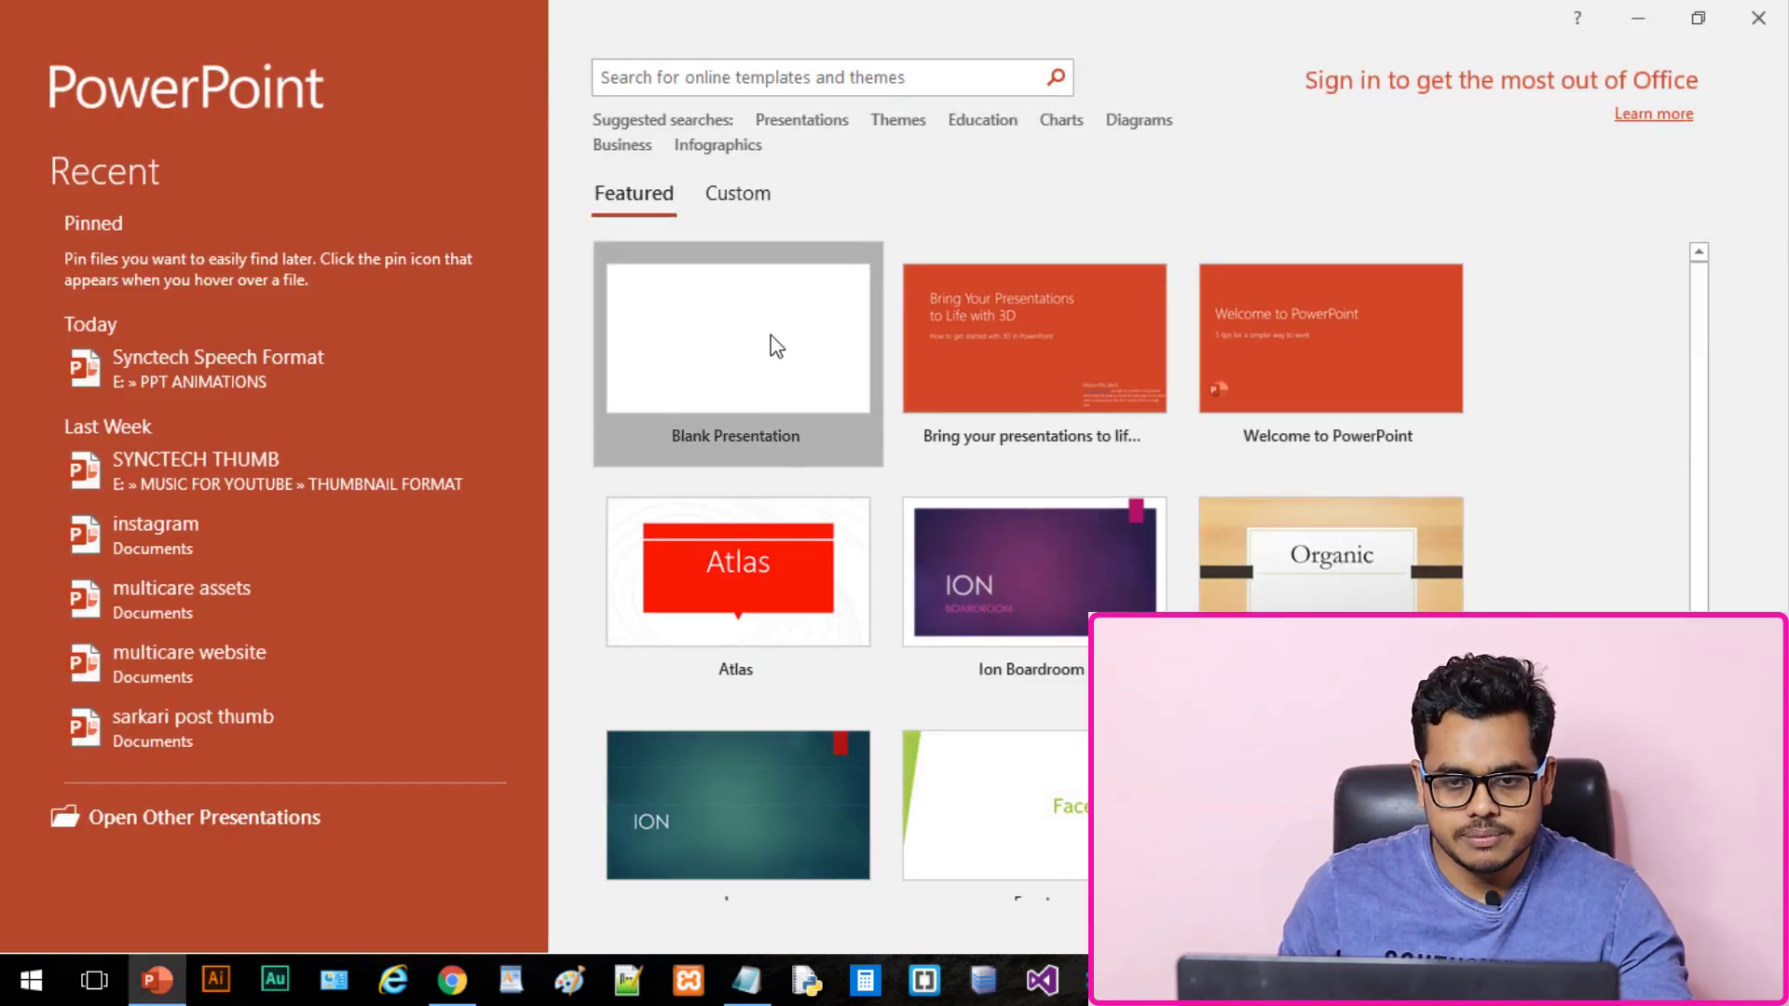
Step: Create a blank presentation, delete its title and subtitle placeholders, and zoom out
left_click(774, 344)
left_click(914, 335)
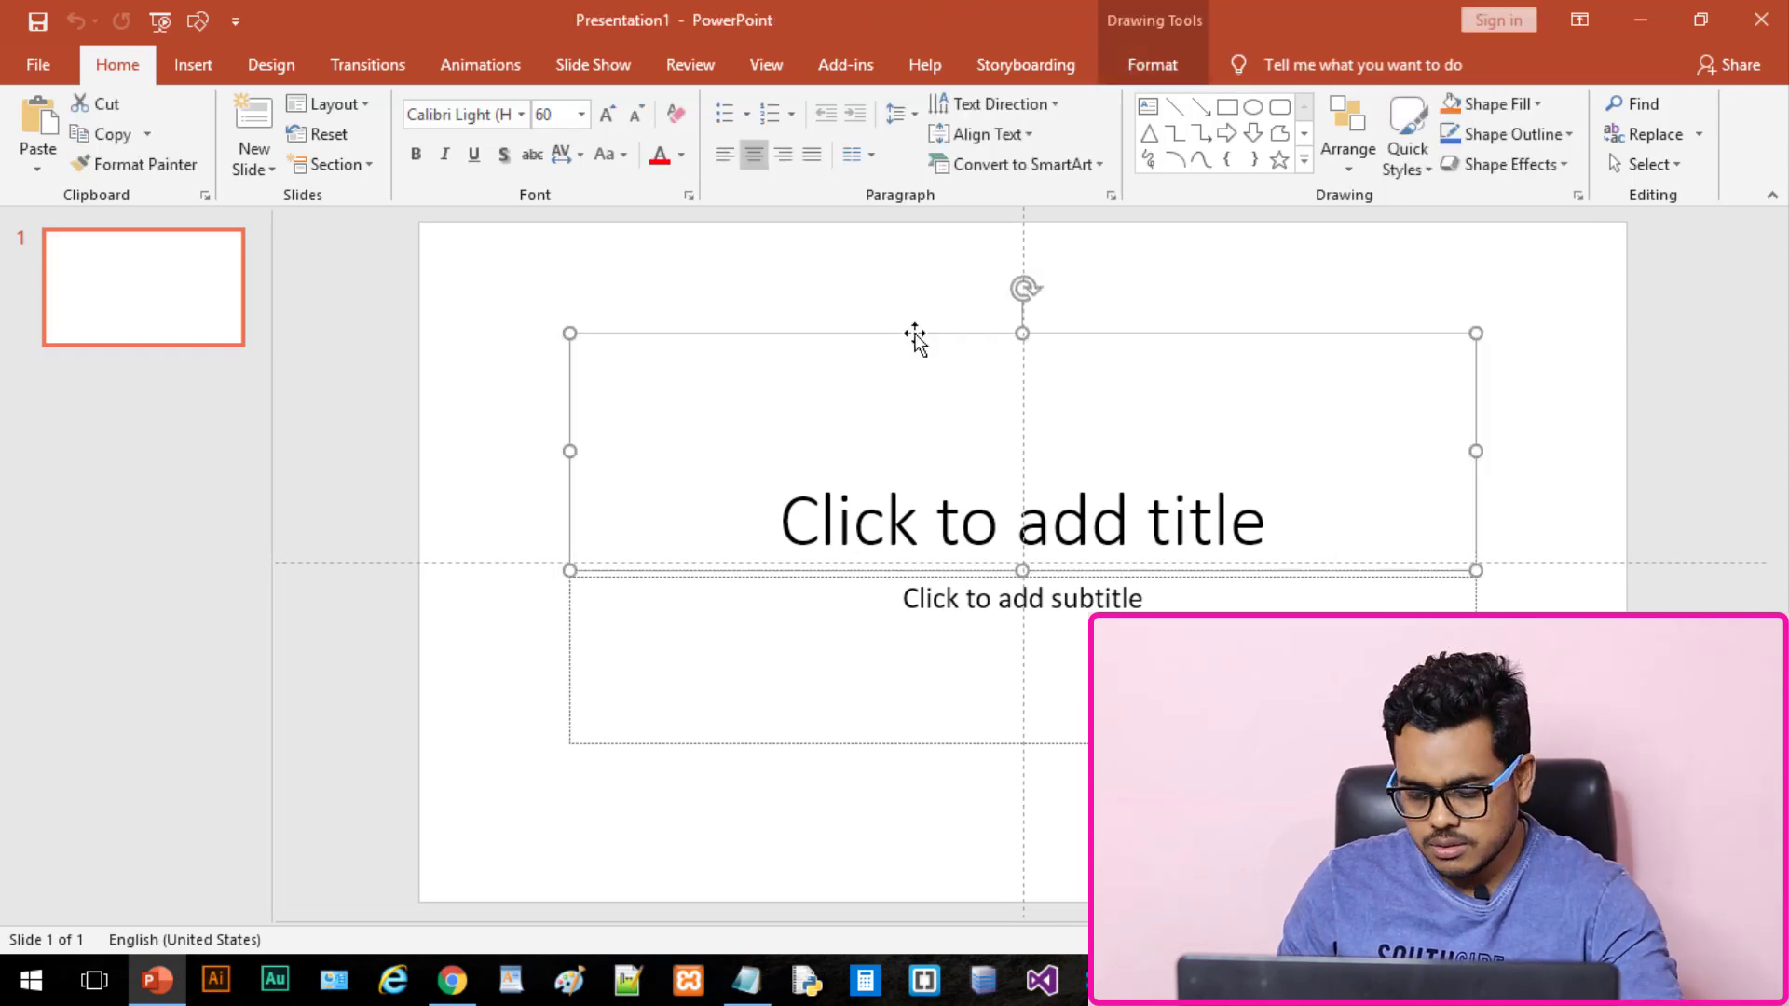
key("Delete")
left_click(987, 578)
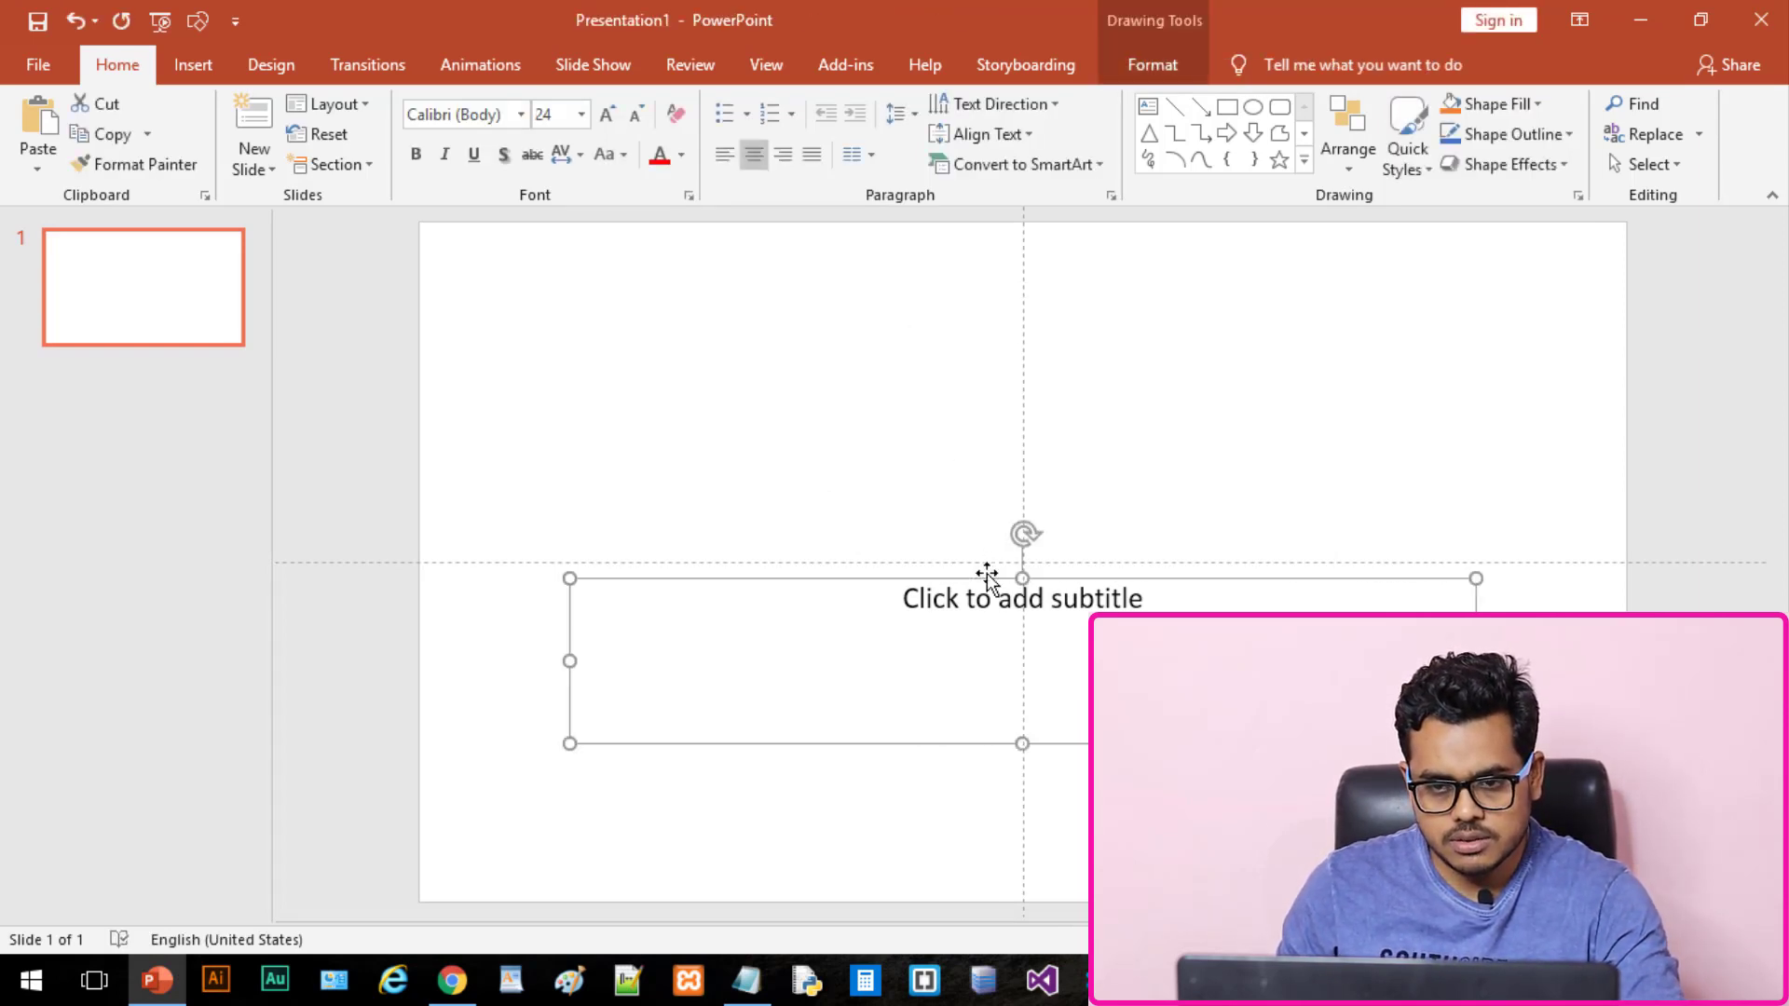
key("Delete")
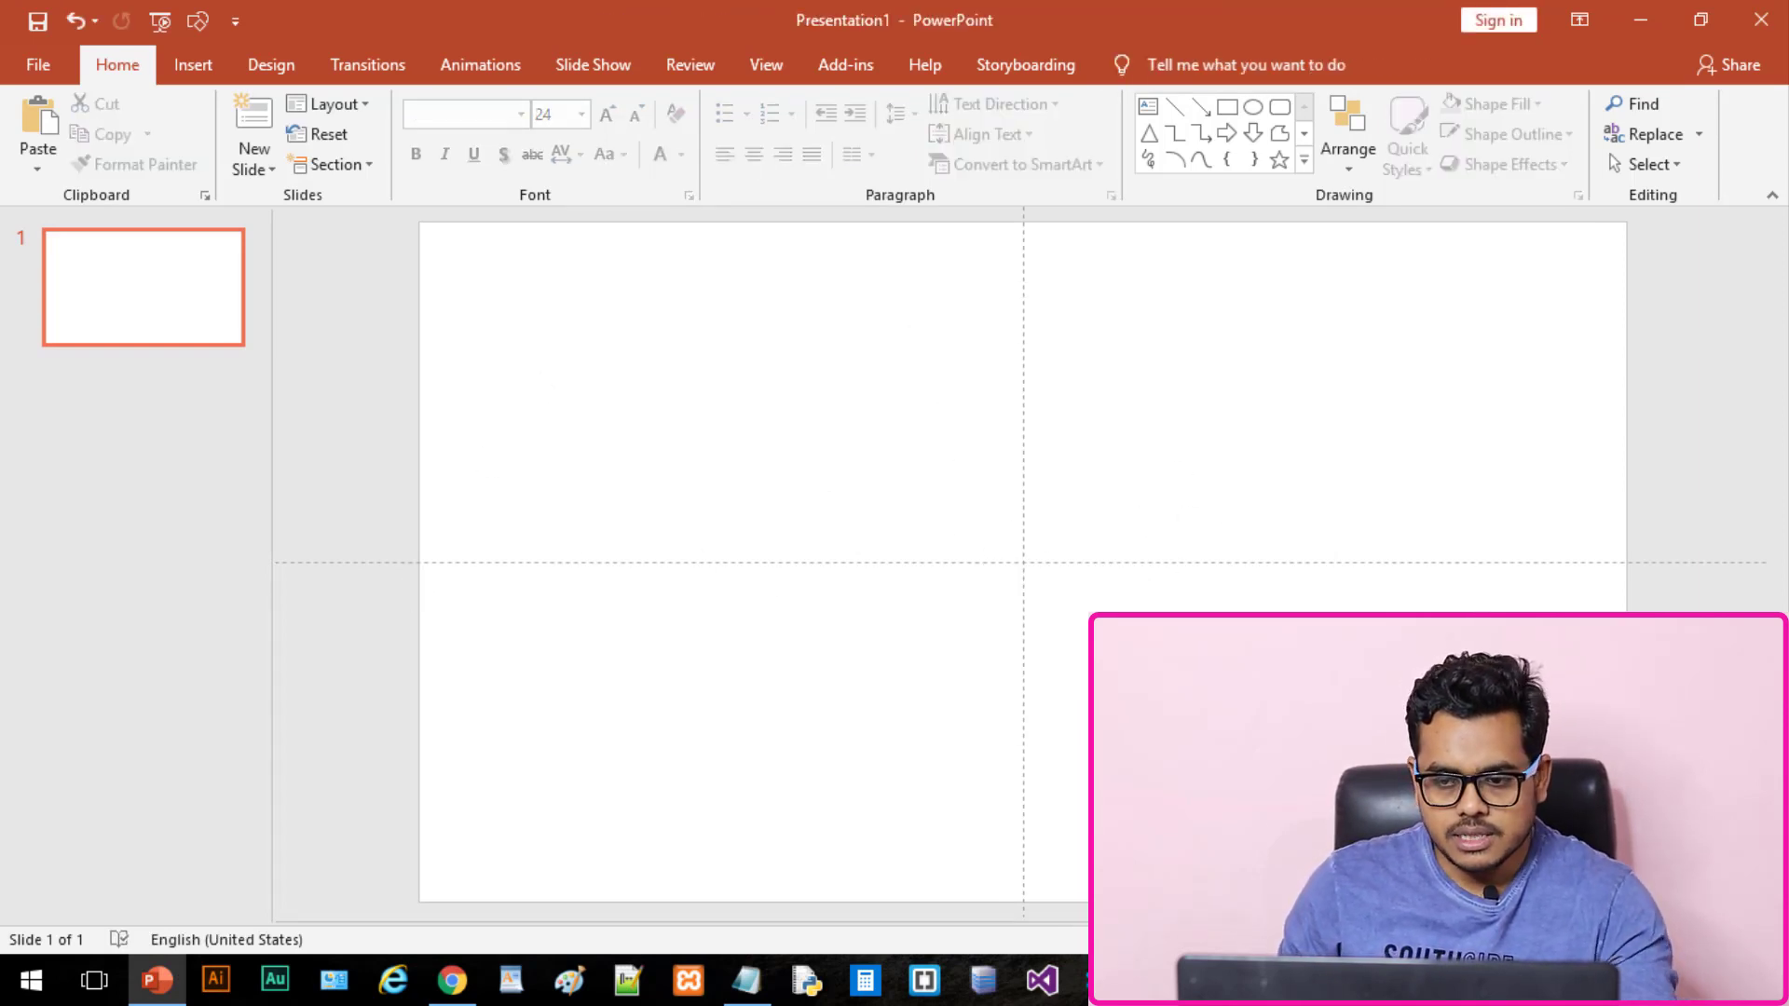
key("ctrl+minus")
key("ctrl+minus")
key("ctrl+minus")
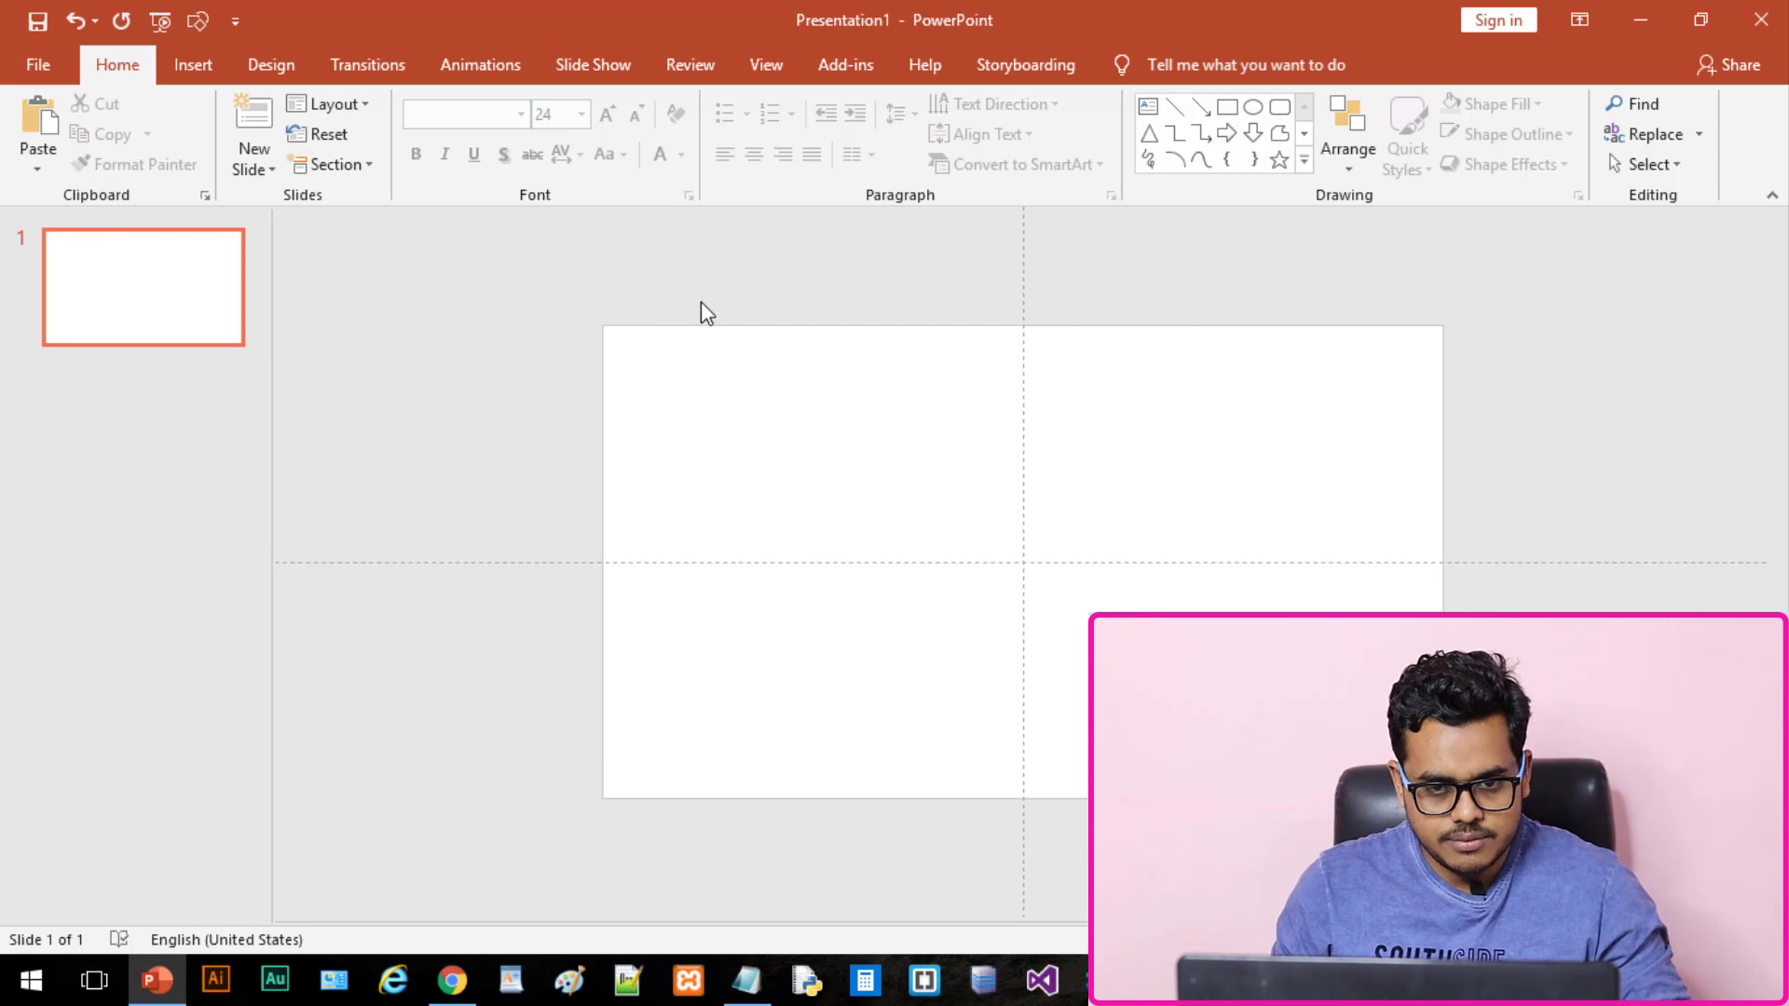
key("ctrl+2")
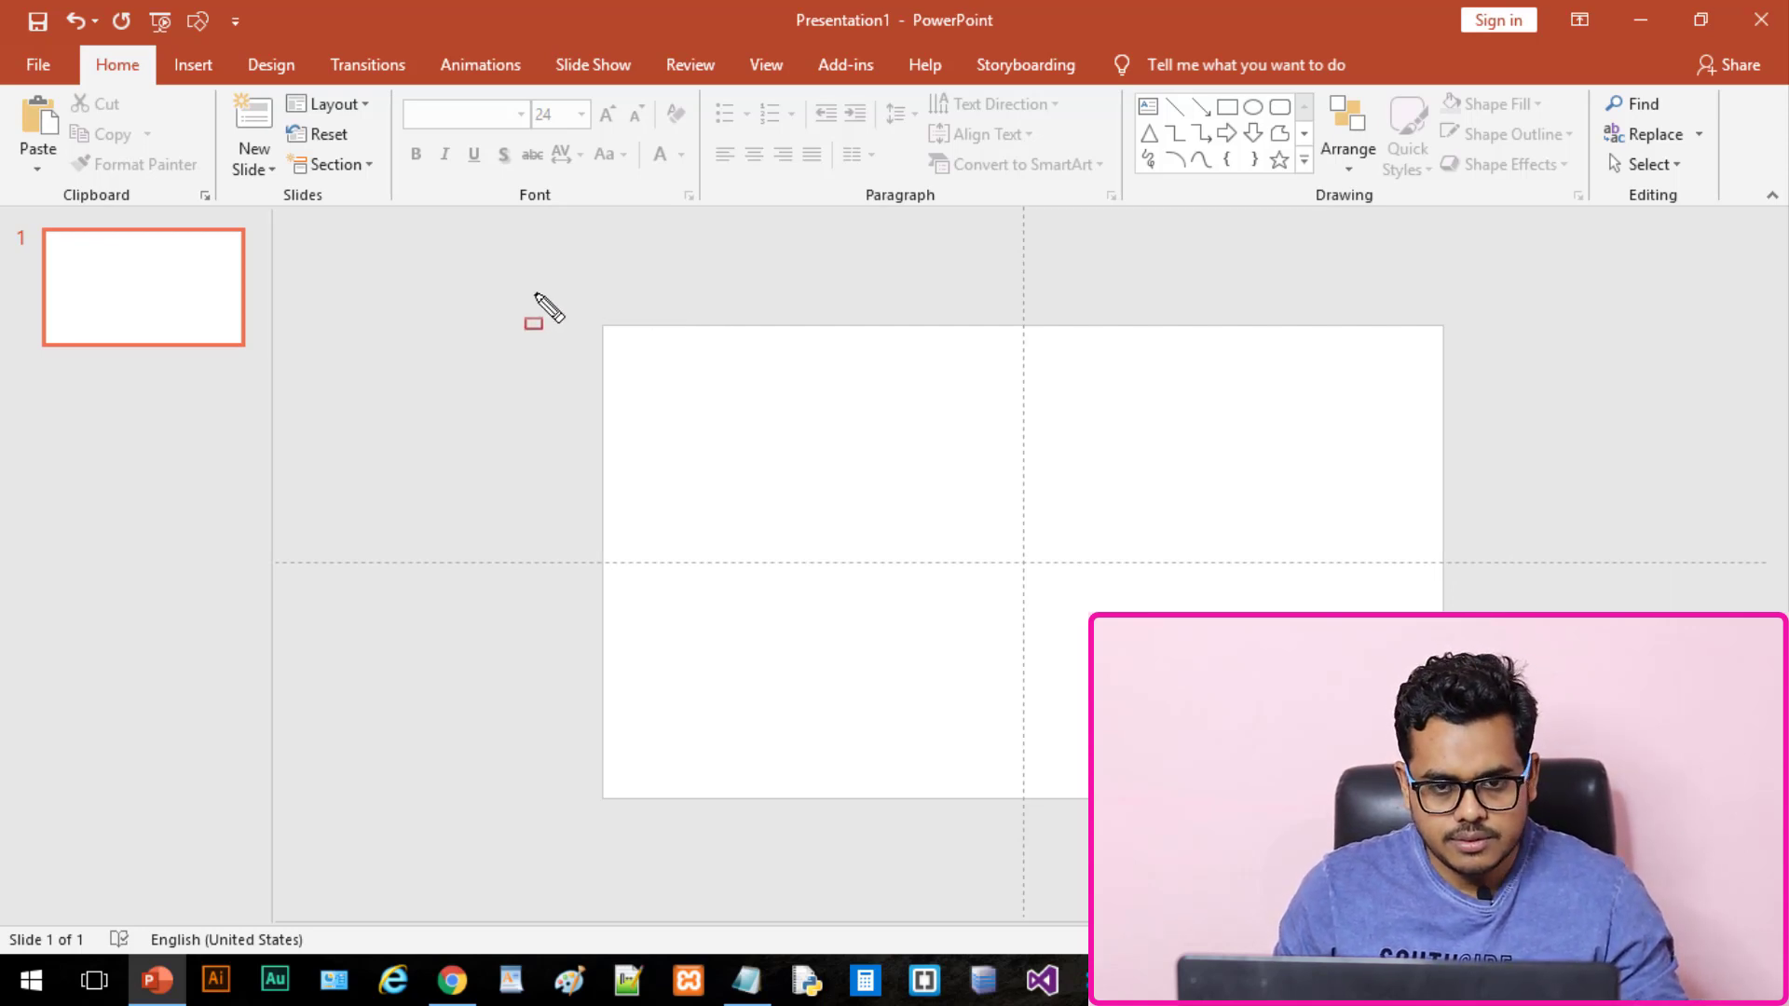
left_click_drag(535, 294, 1528, 833)
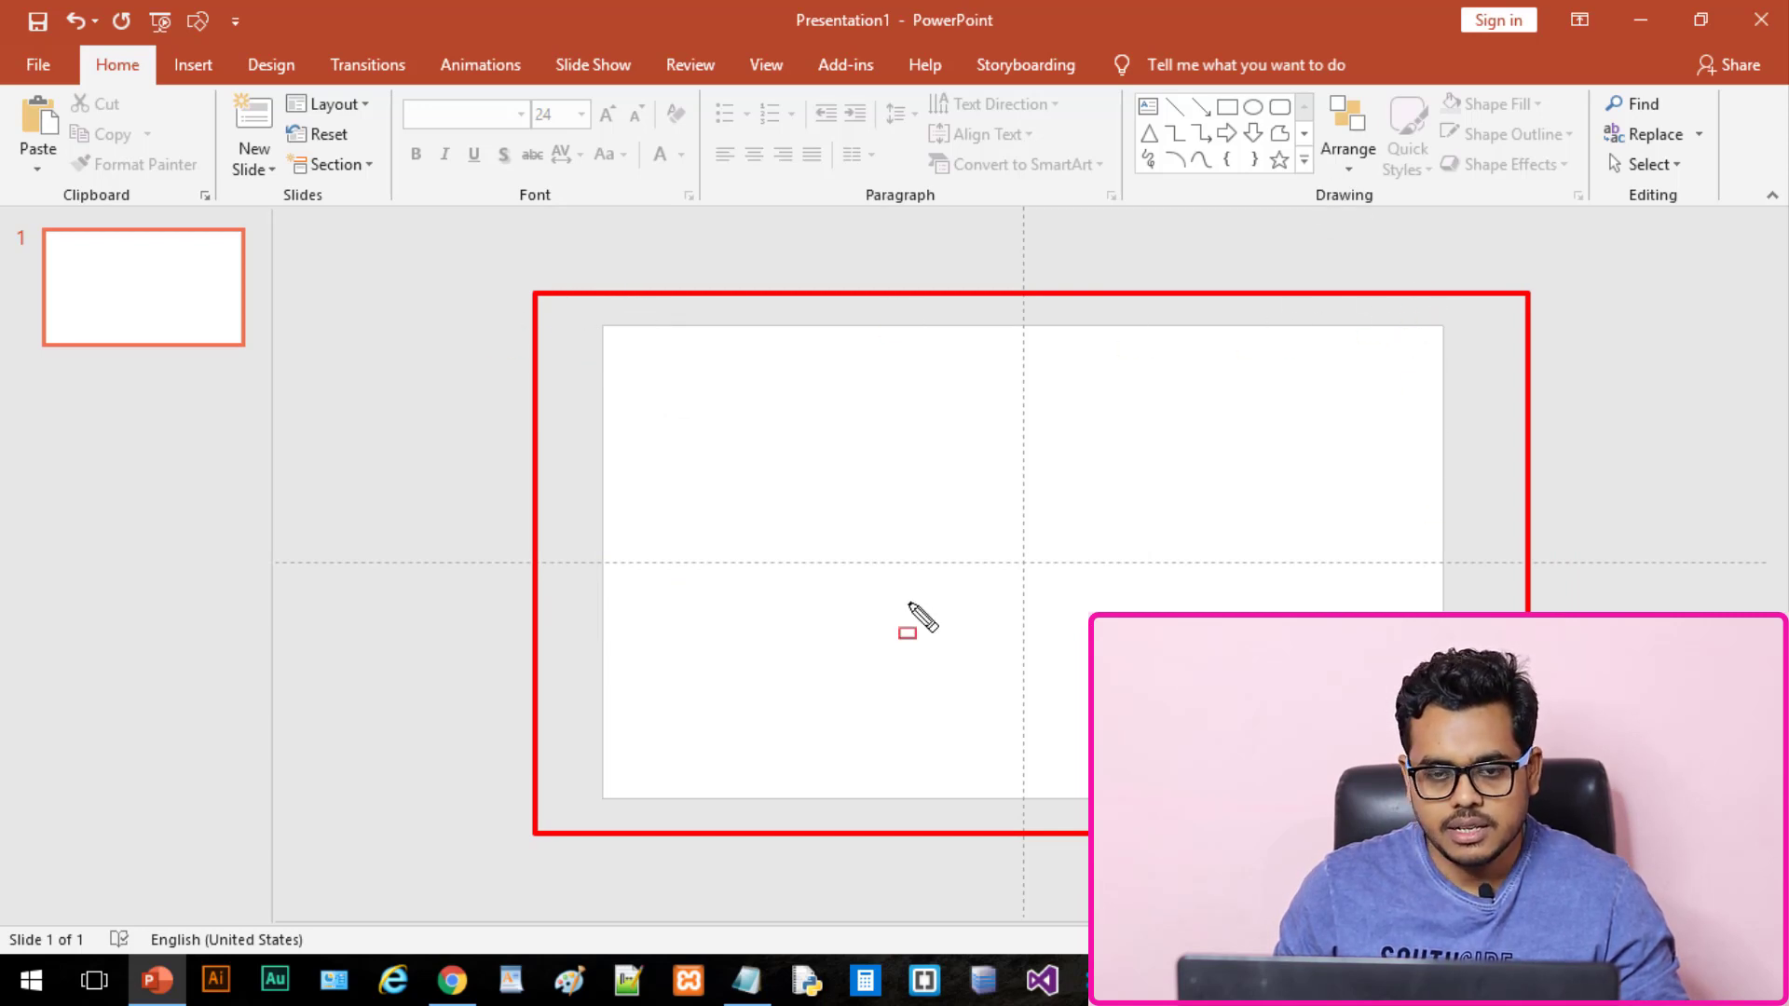
key("Escape")
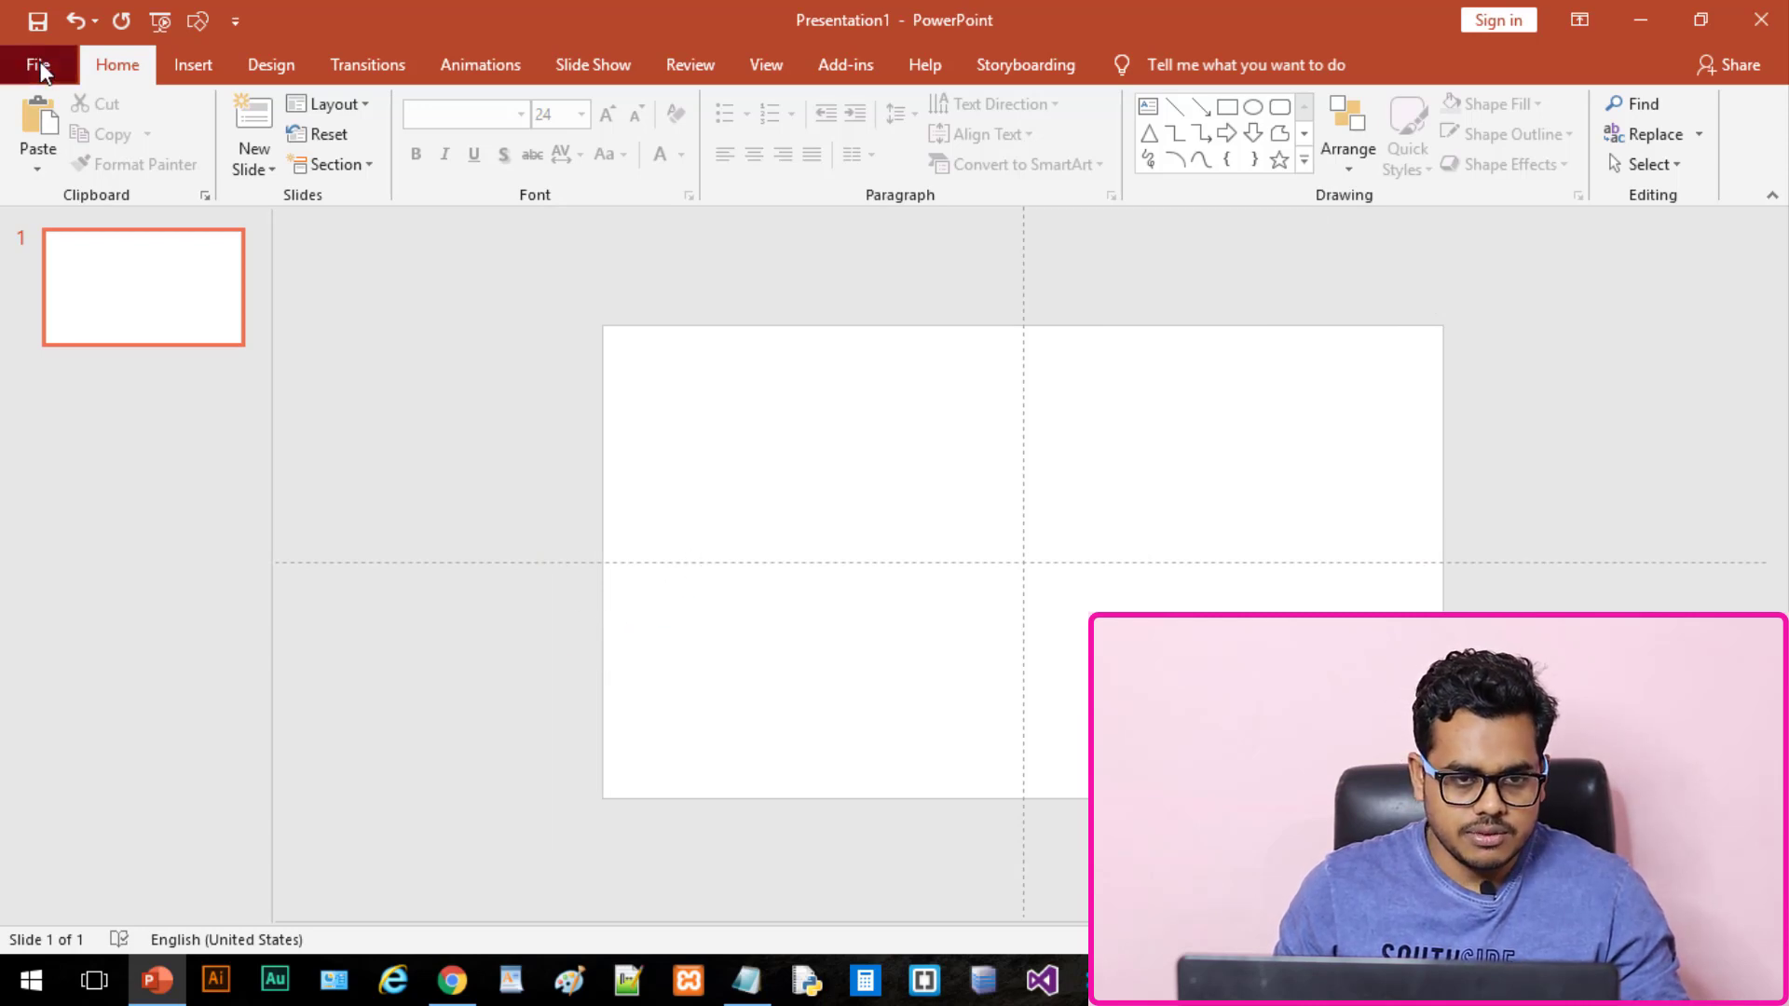
Step: Open Save As and browse to the Documents\TEMP WORKING folder
left_click(41, 67)
left_click(62, 325)
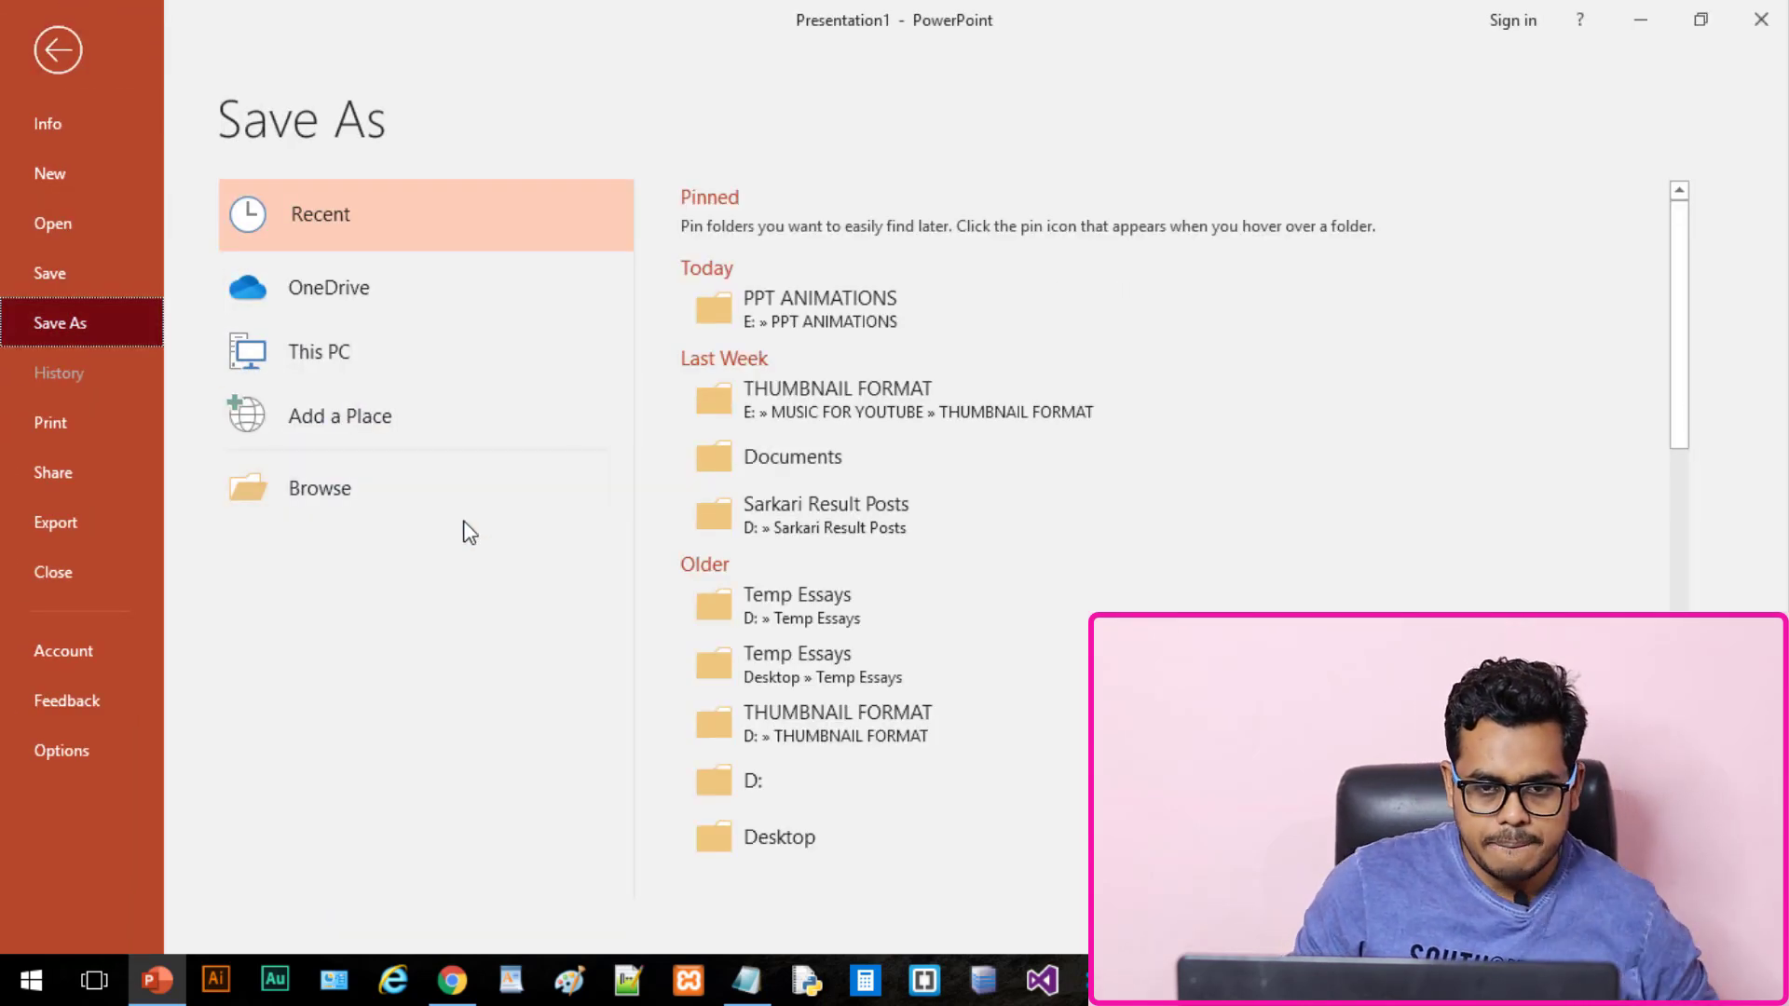
left_click(292, 502)
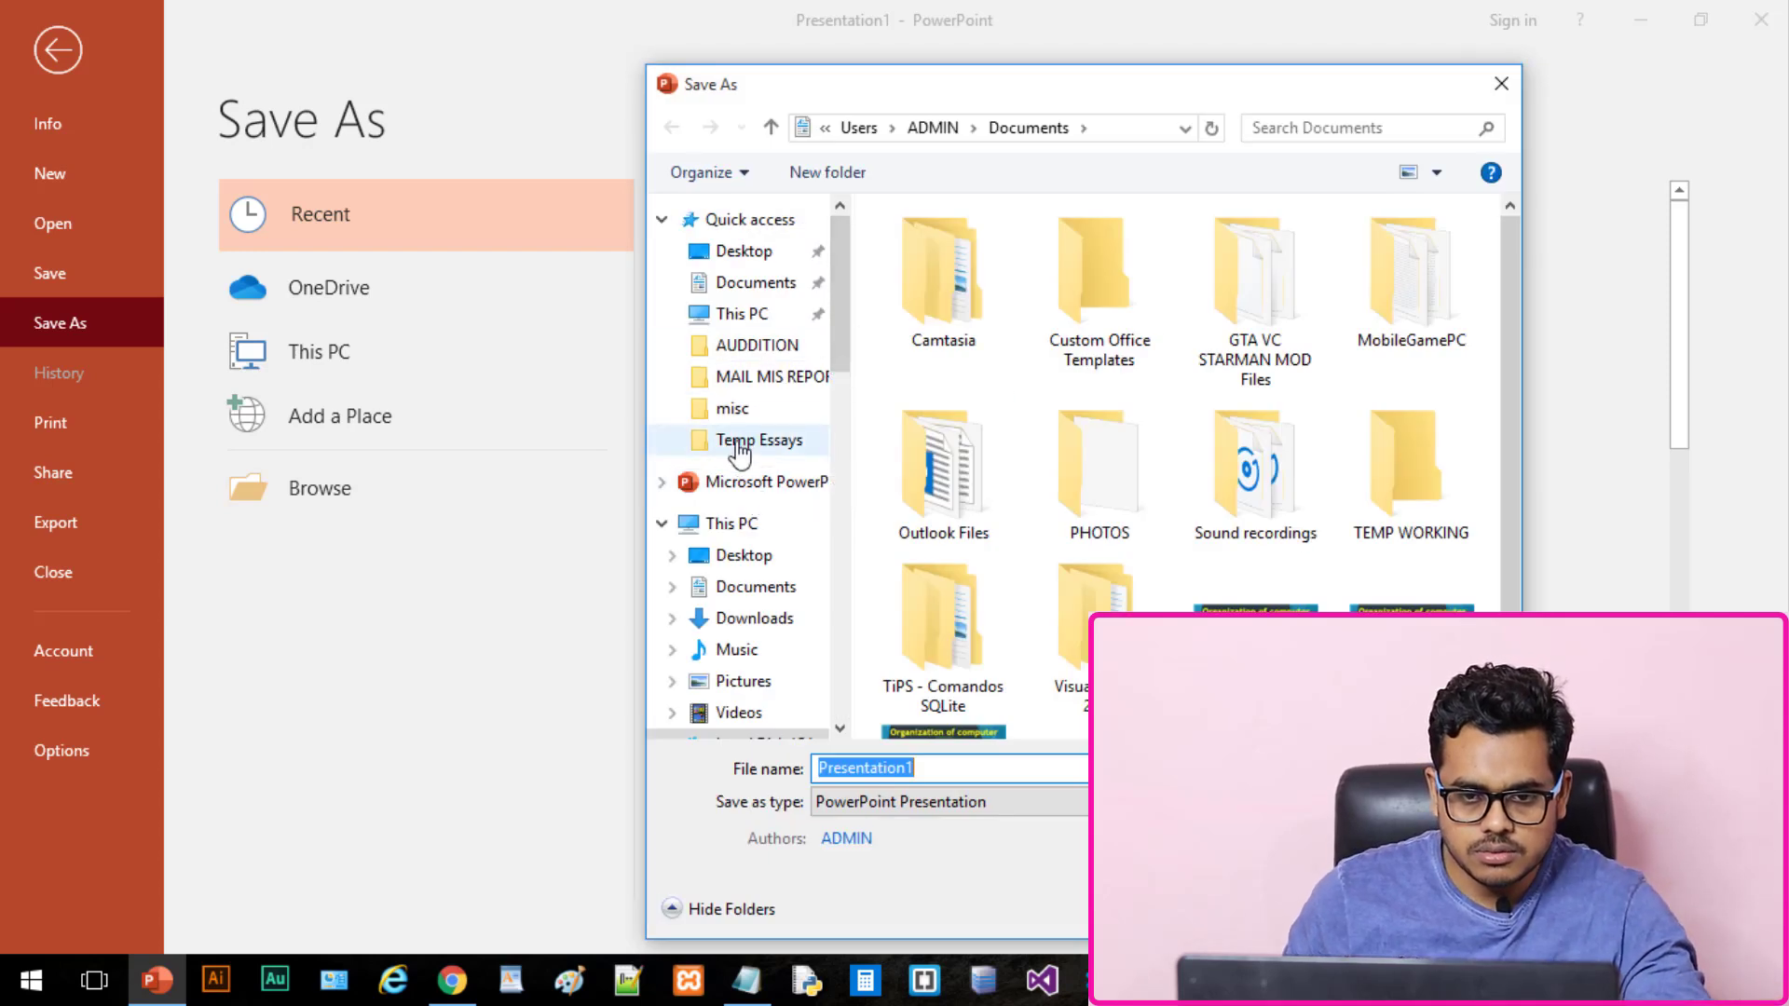
left_click(742, 596)
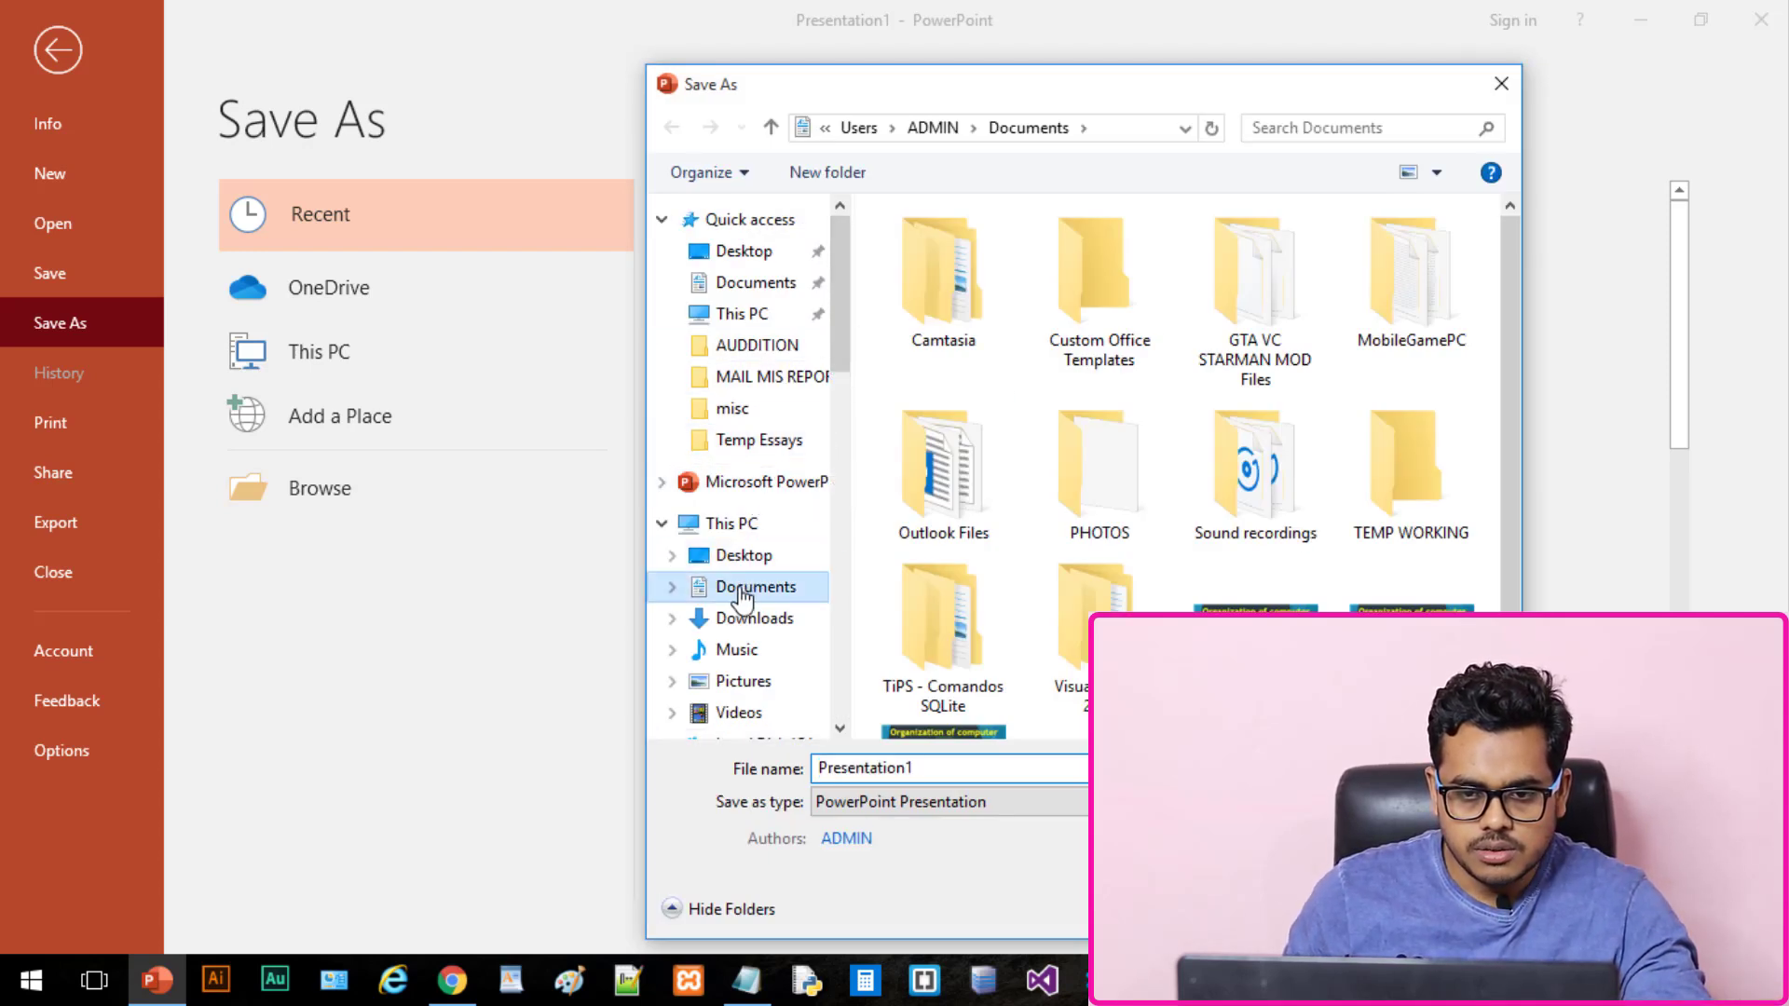
double_click(1412, 484)
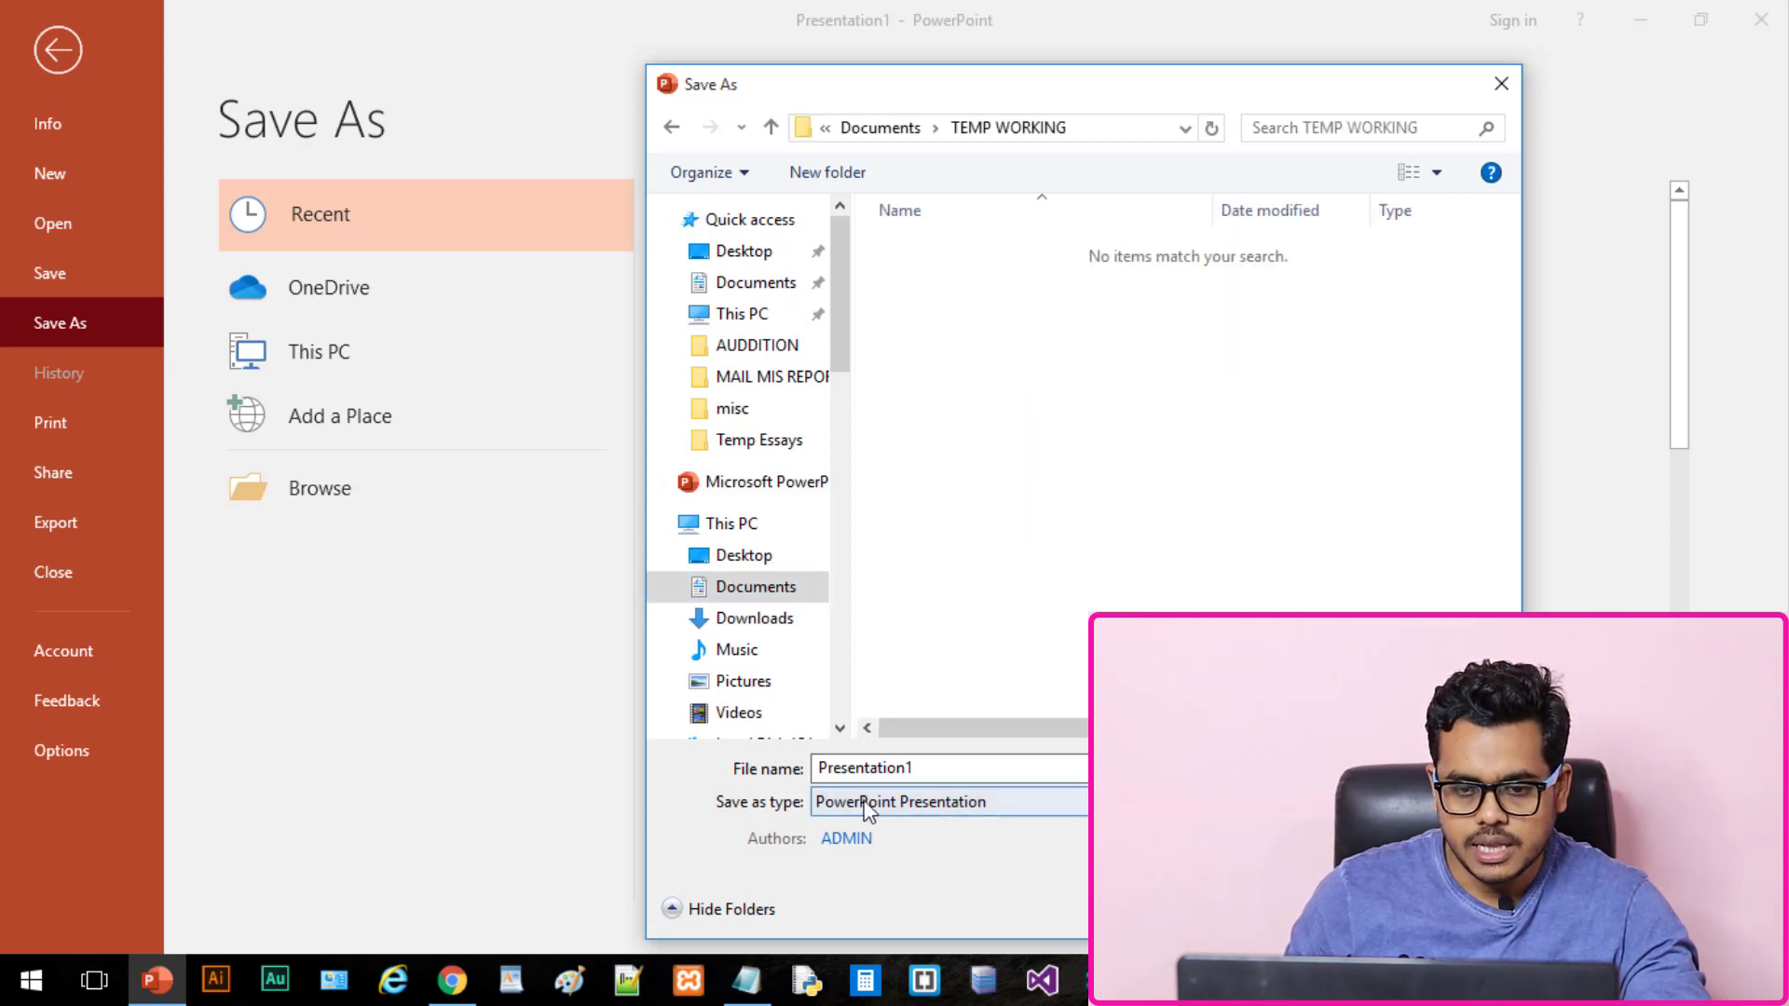
Step: Save only the current slide as a PNG image named PIC1
left_click(972, 803)
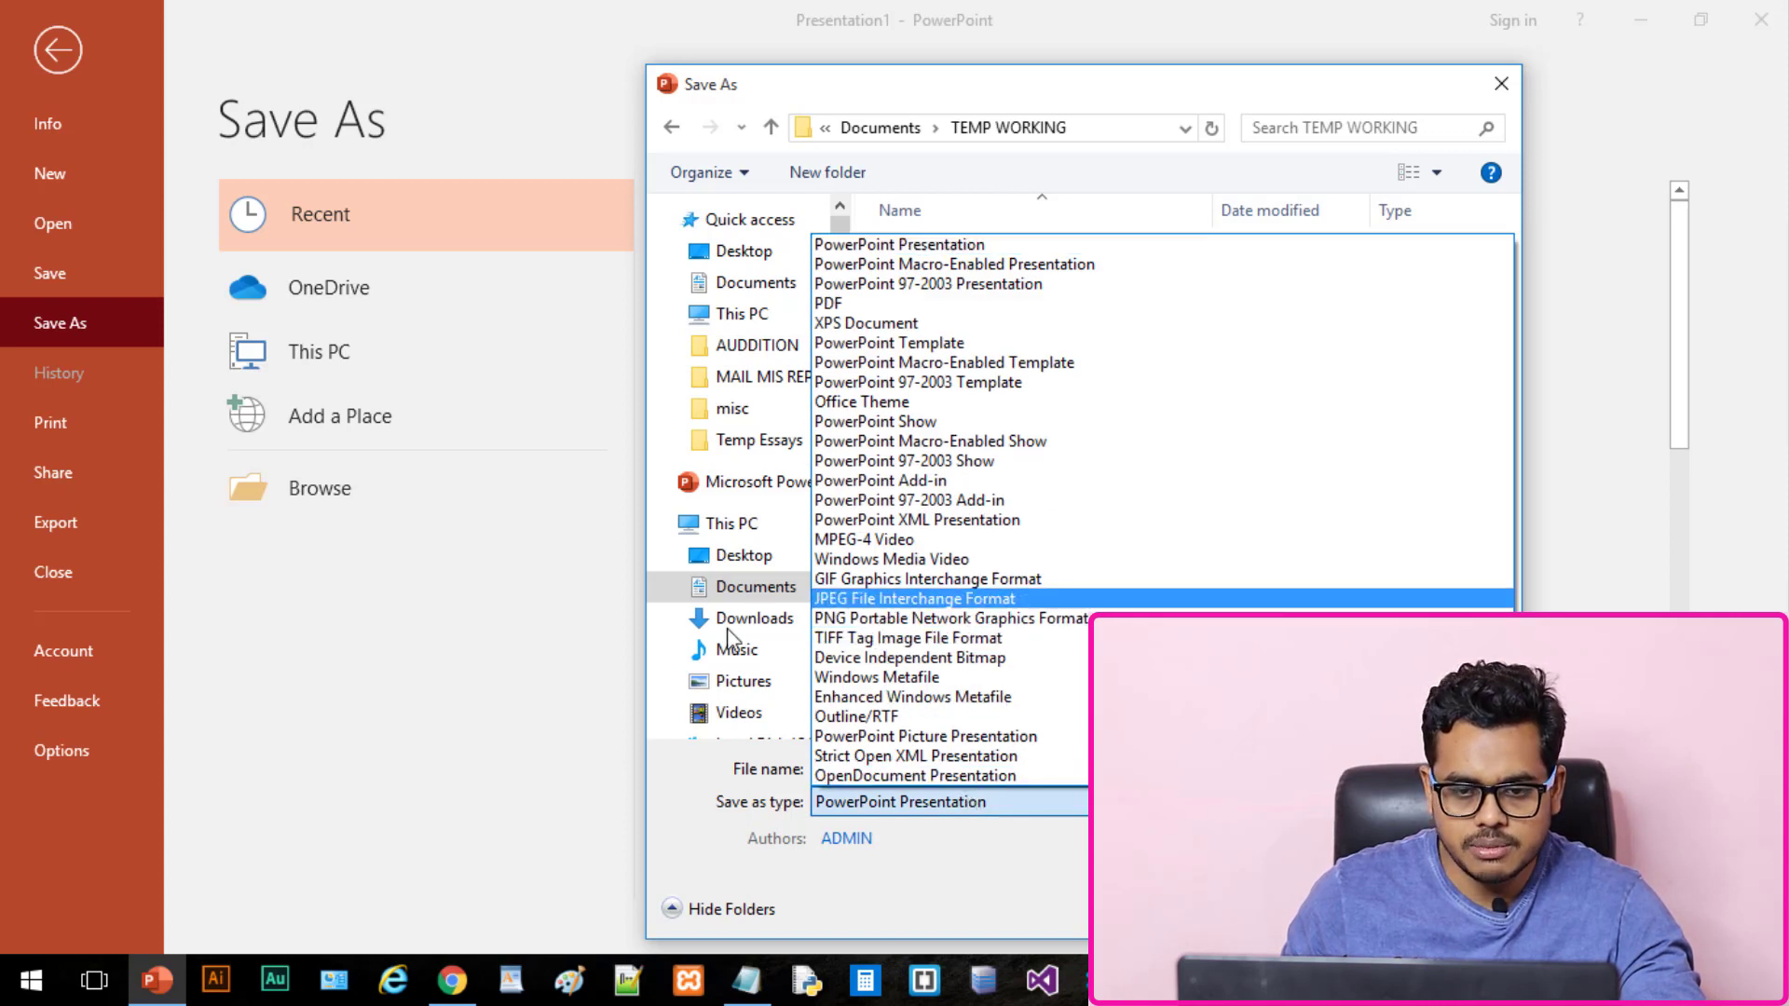
left_click(857, 619)
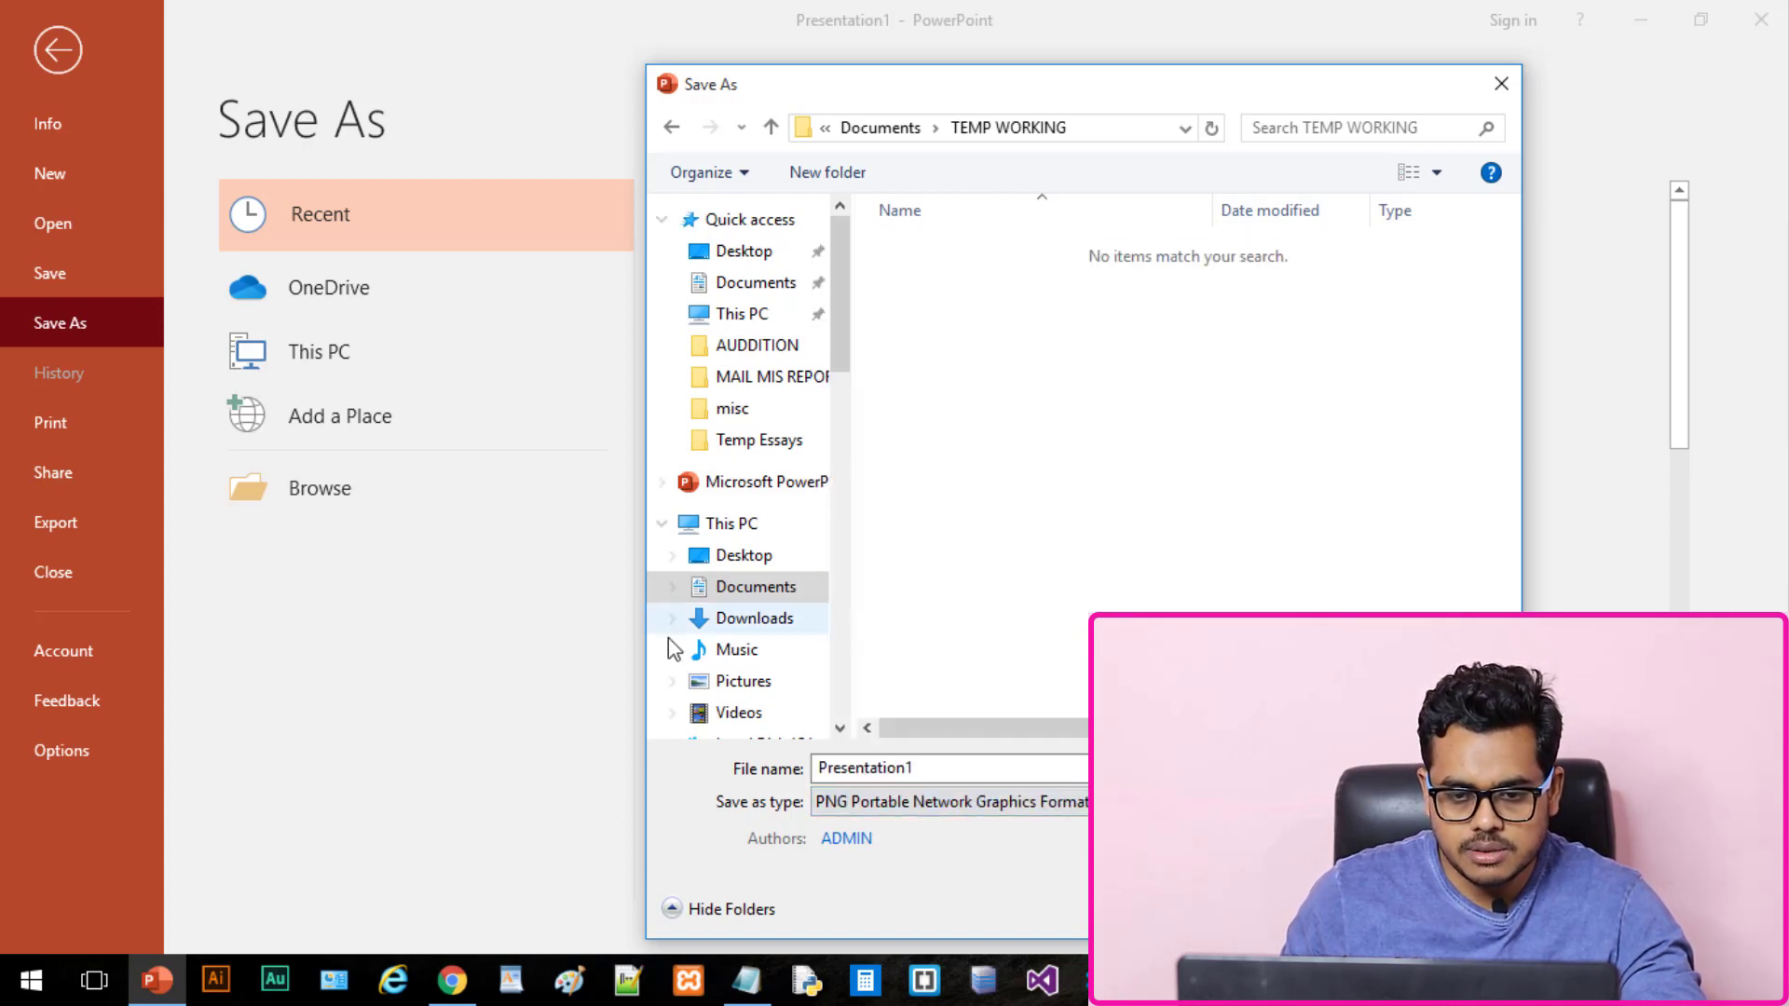
double_click(988, 769)
type("Pl")
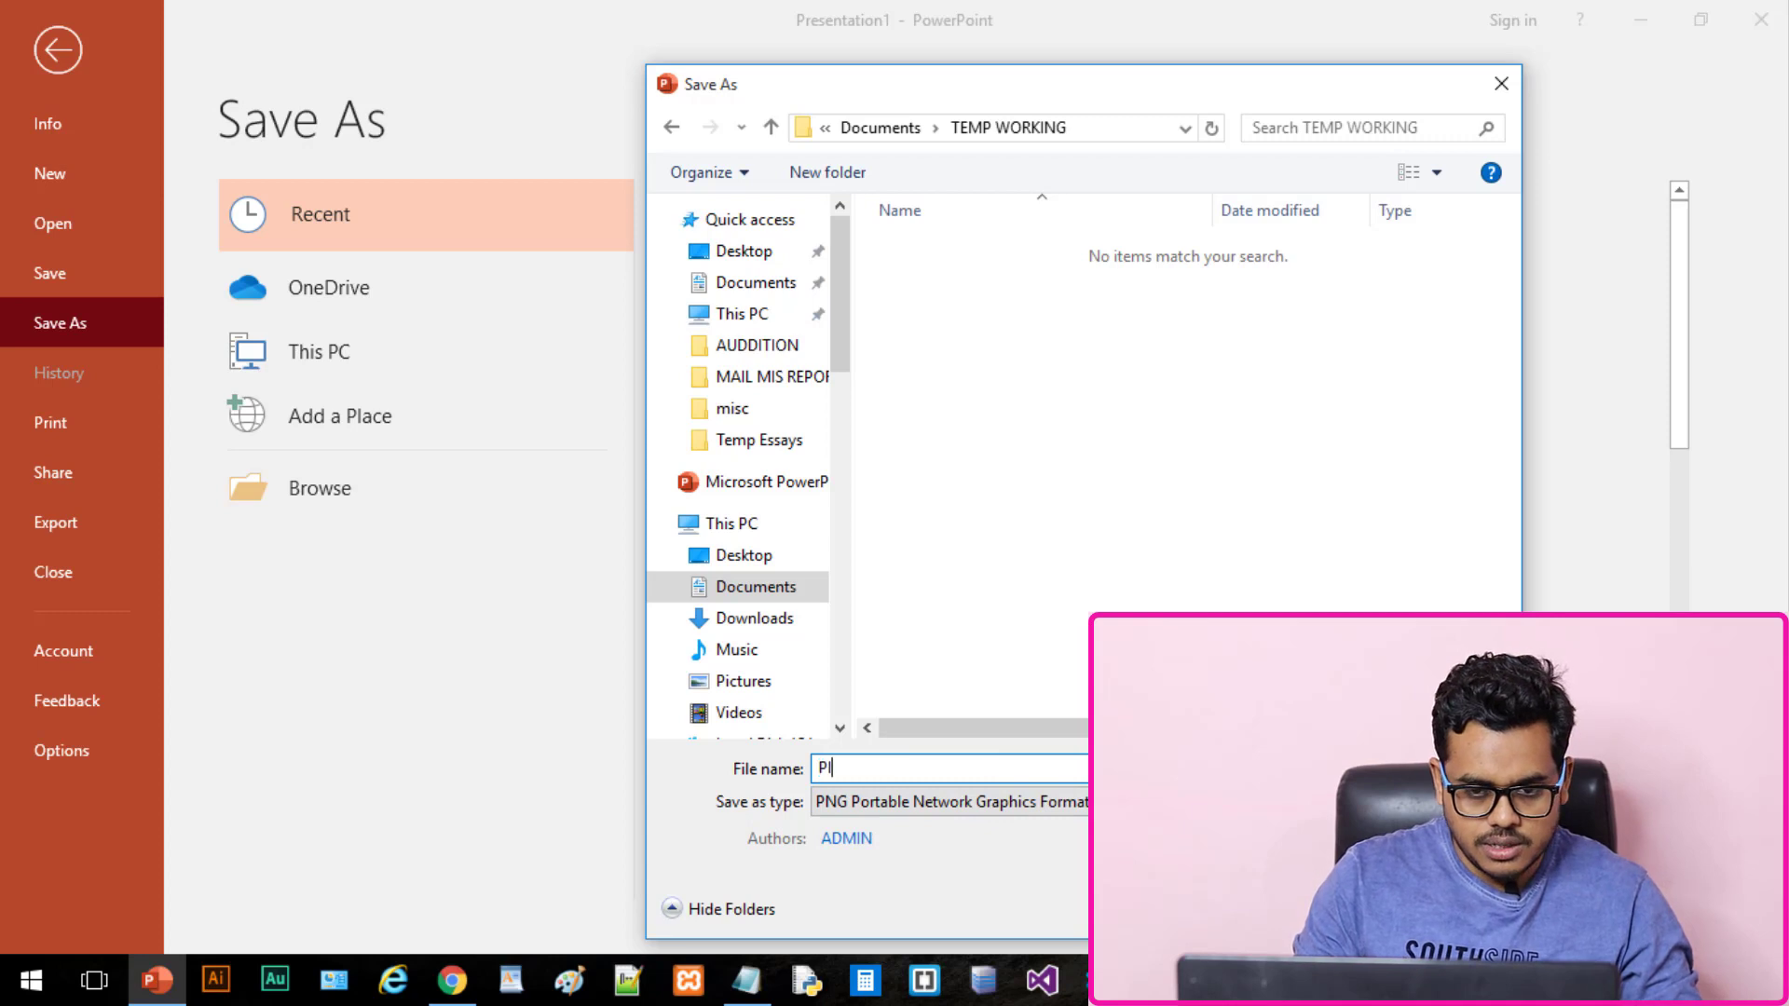
type("CTURE")
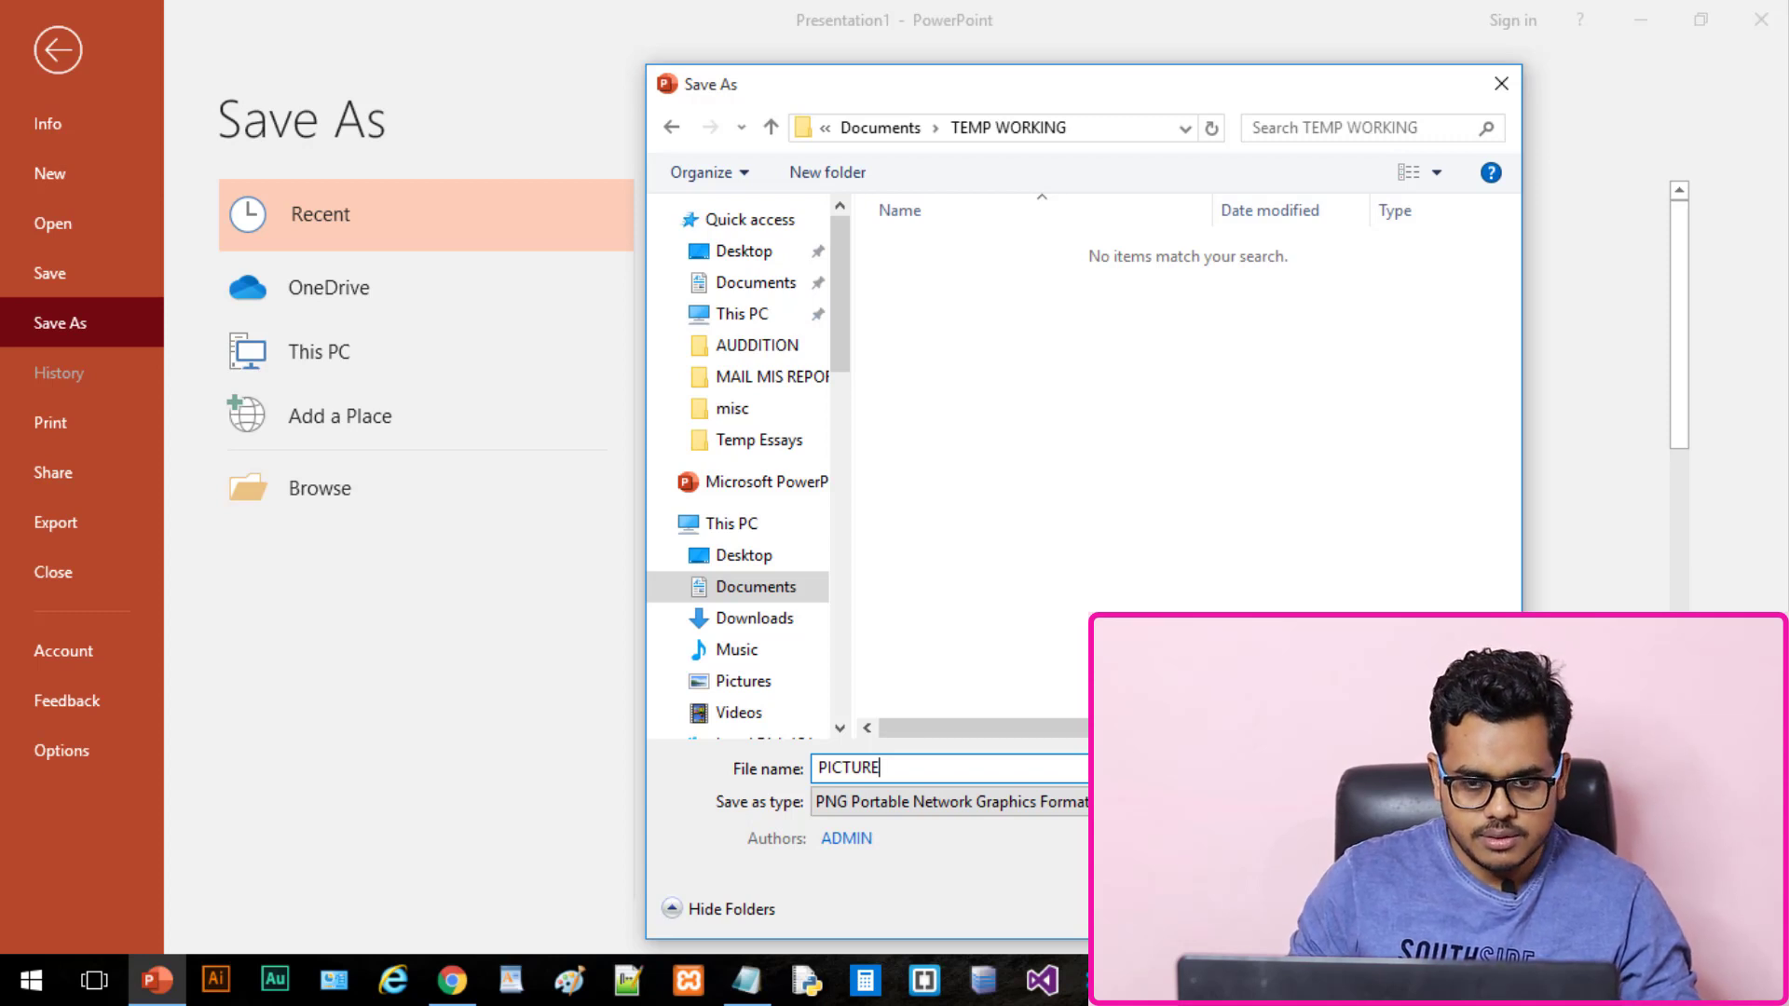
key("Return")
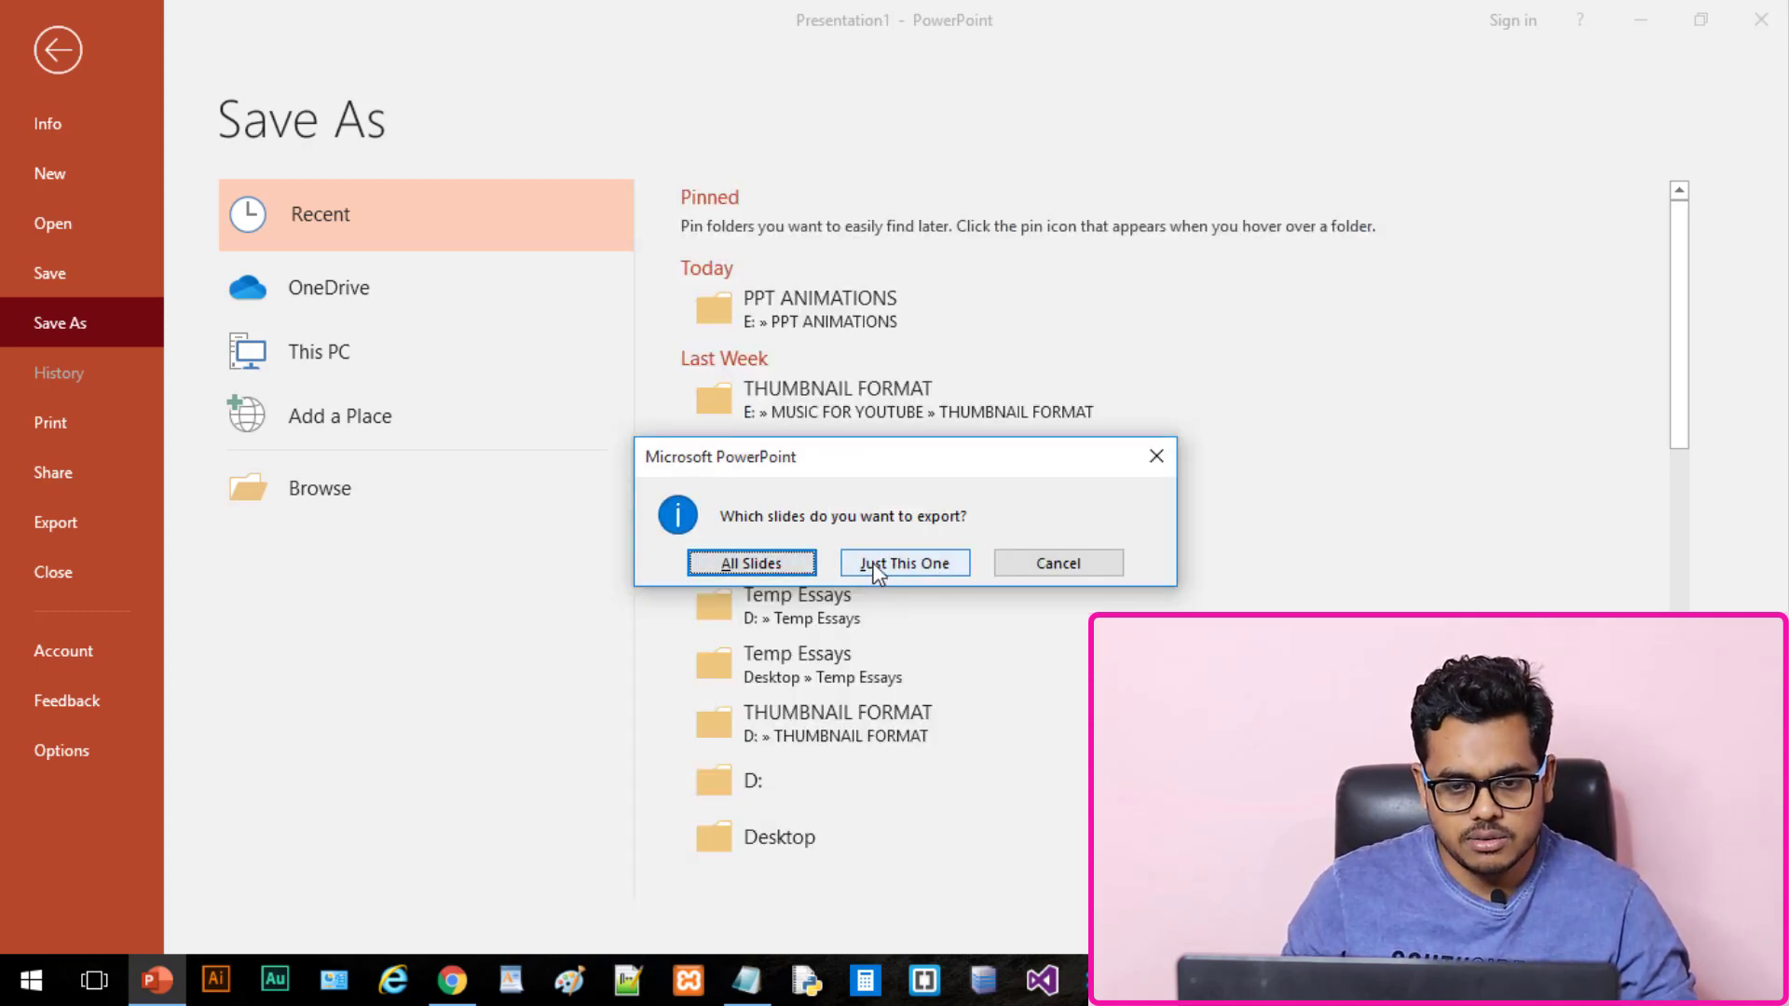
left_click(904, 564)
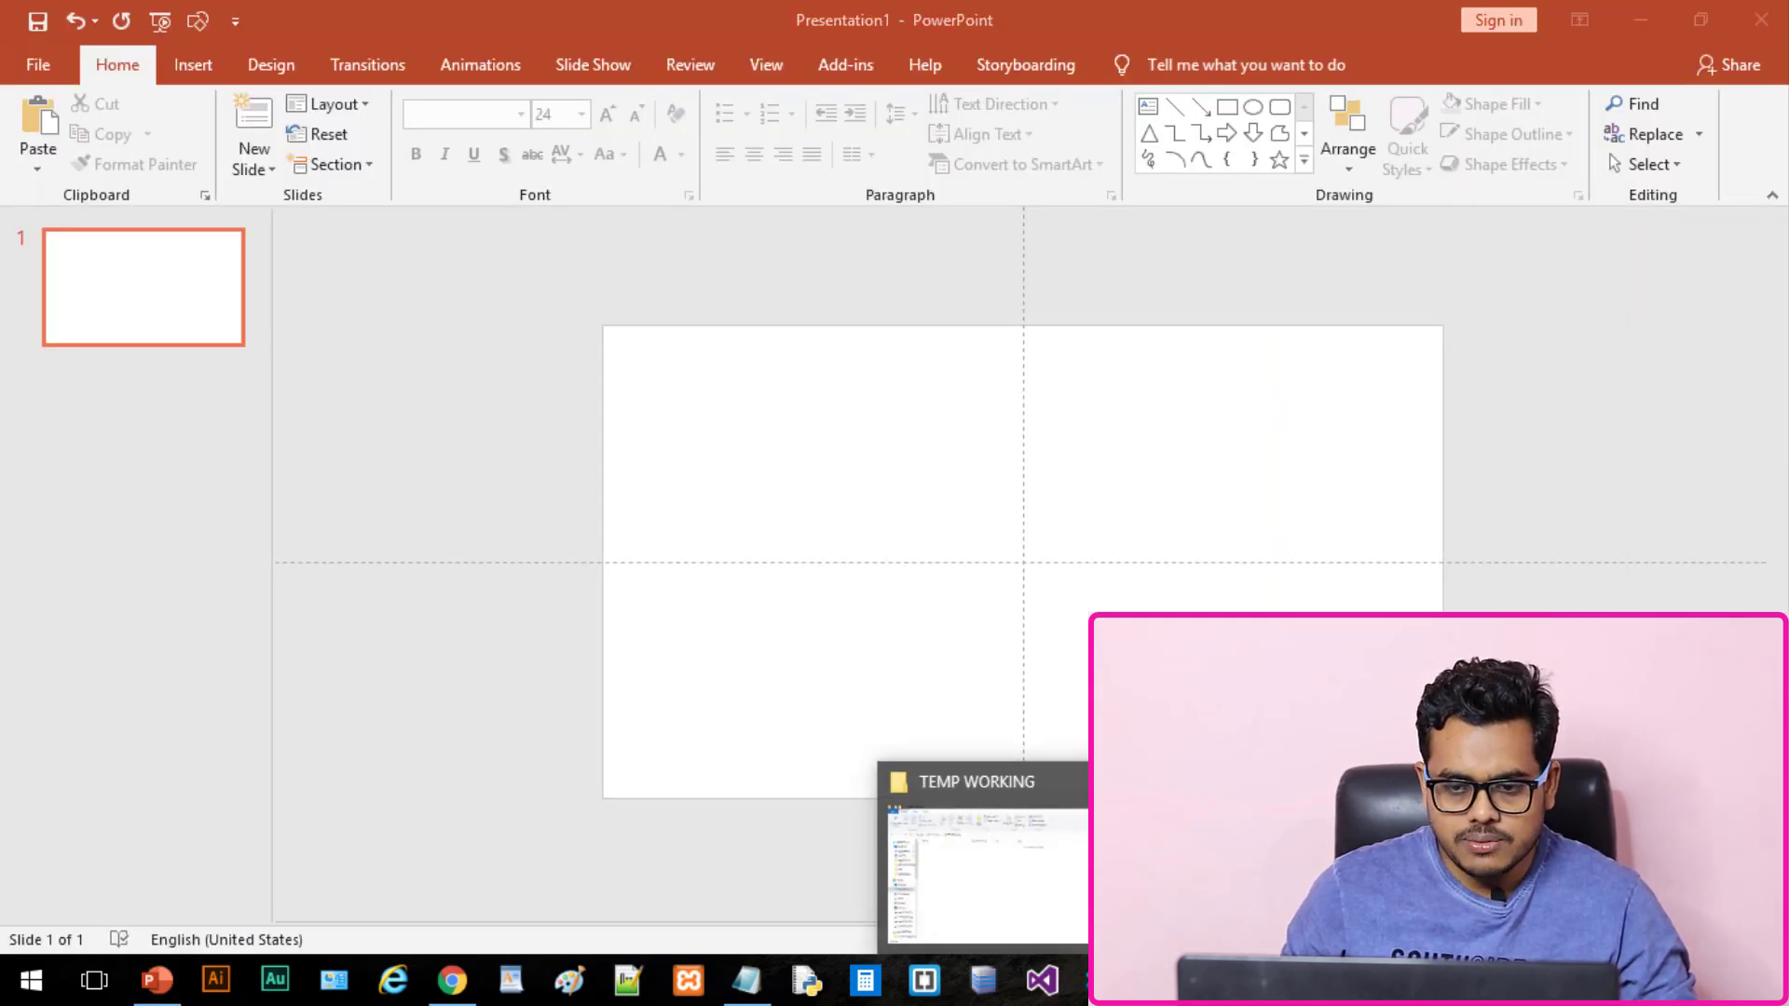
Step: Refresh the TEMP WORKING folder in Explorer and show it as Large icons
left_click(883, 918)
right_click(755, 471)
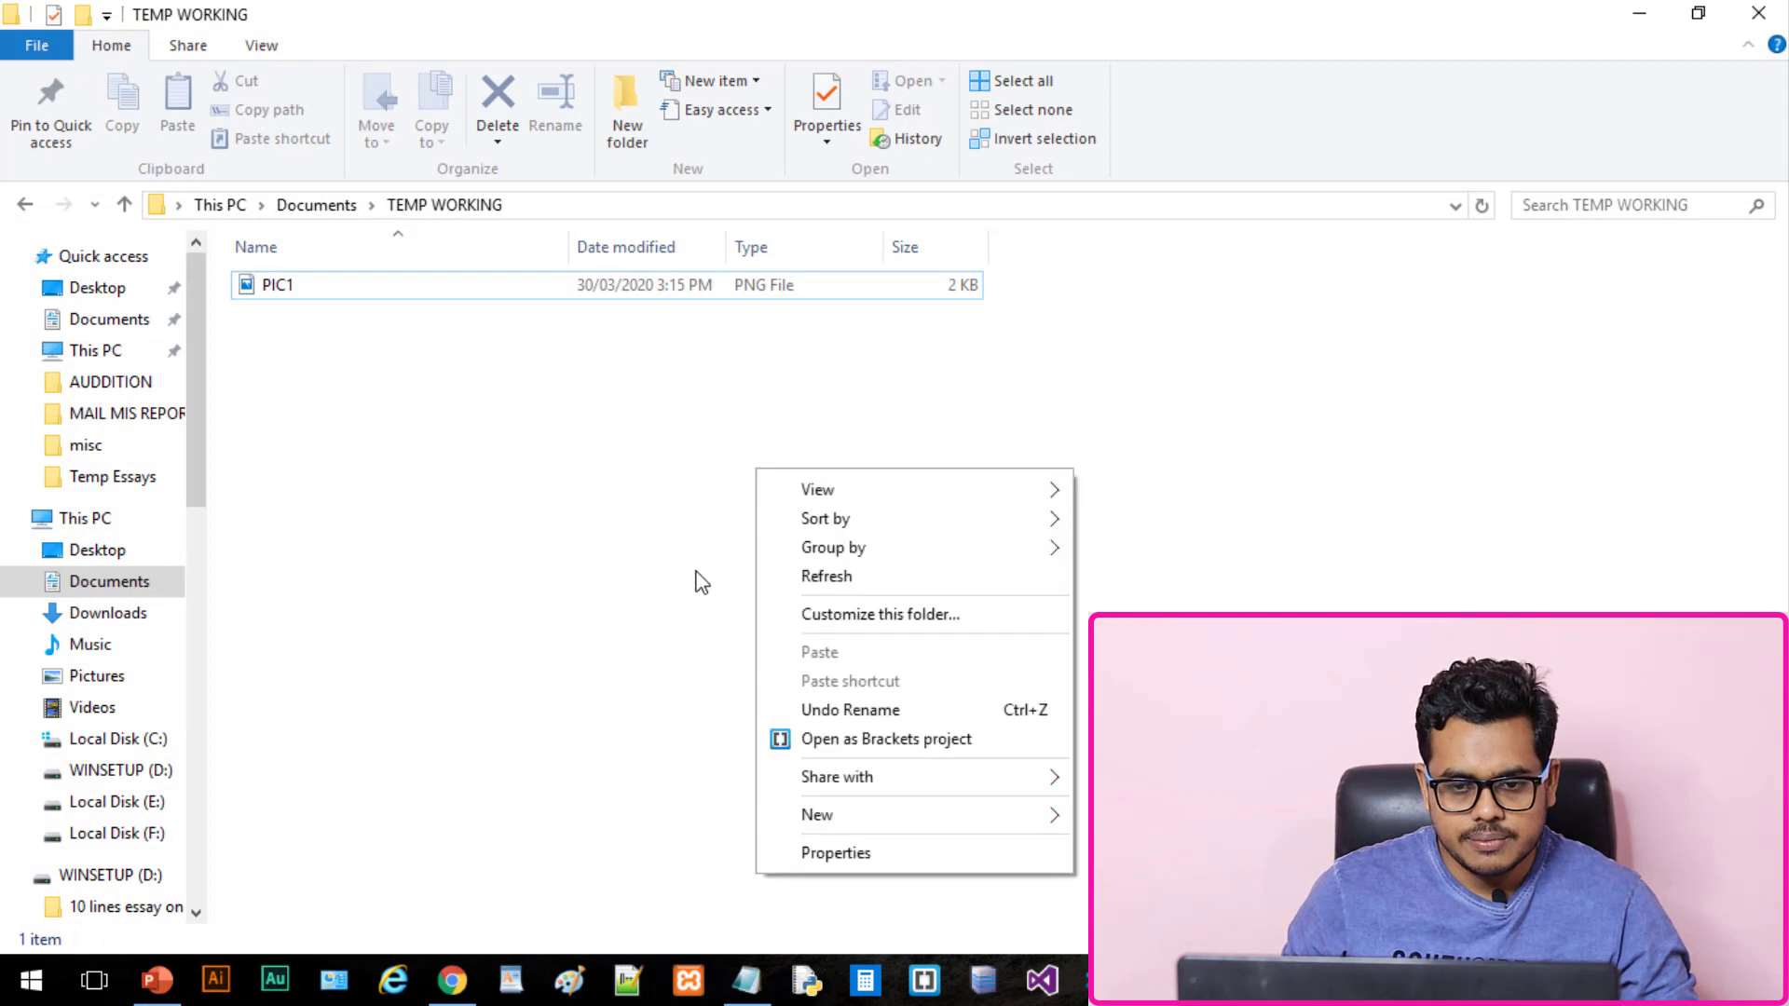
left_click(825, 578)
key("ctrl+shift+2")
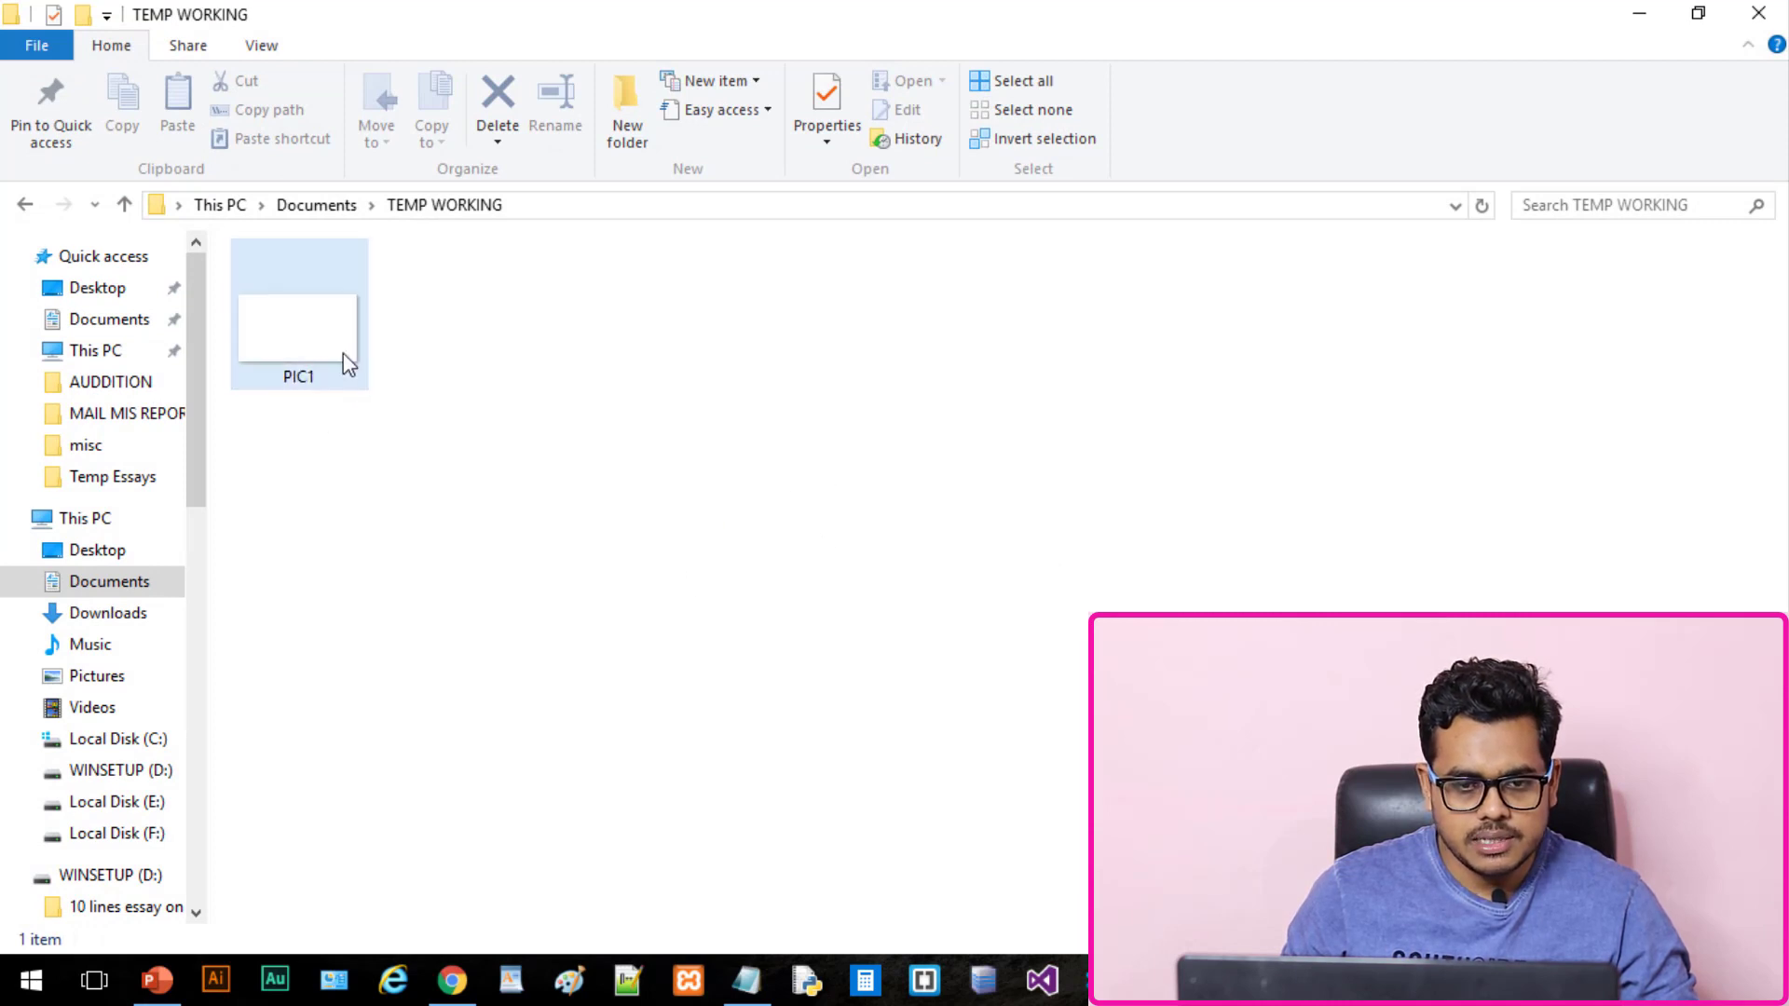
Step: Preview the blank PIC1 image in Photos, then close the viewer
left_click(296, 345)
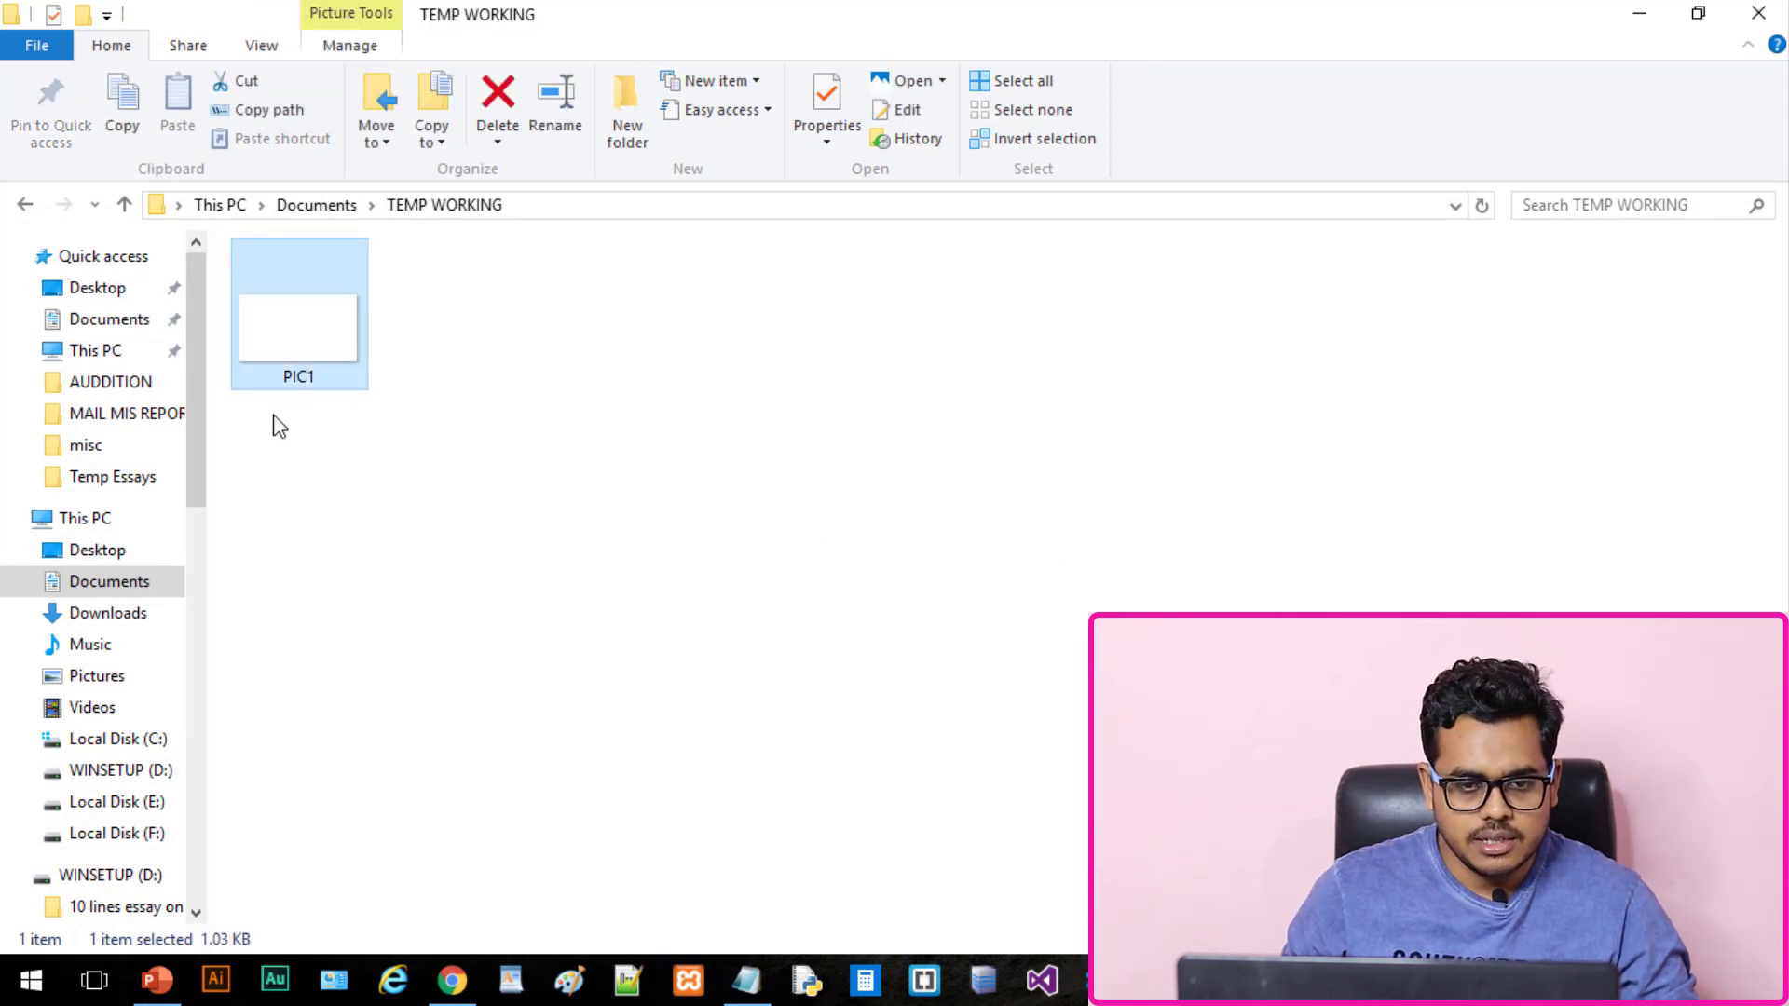
double_click(305, 337)
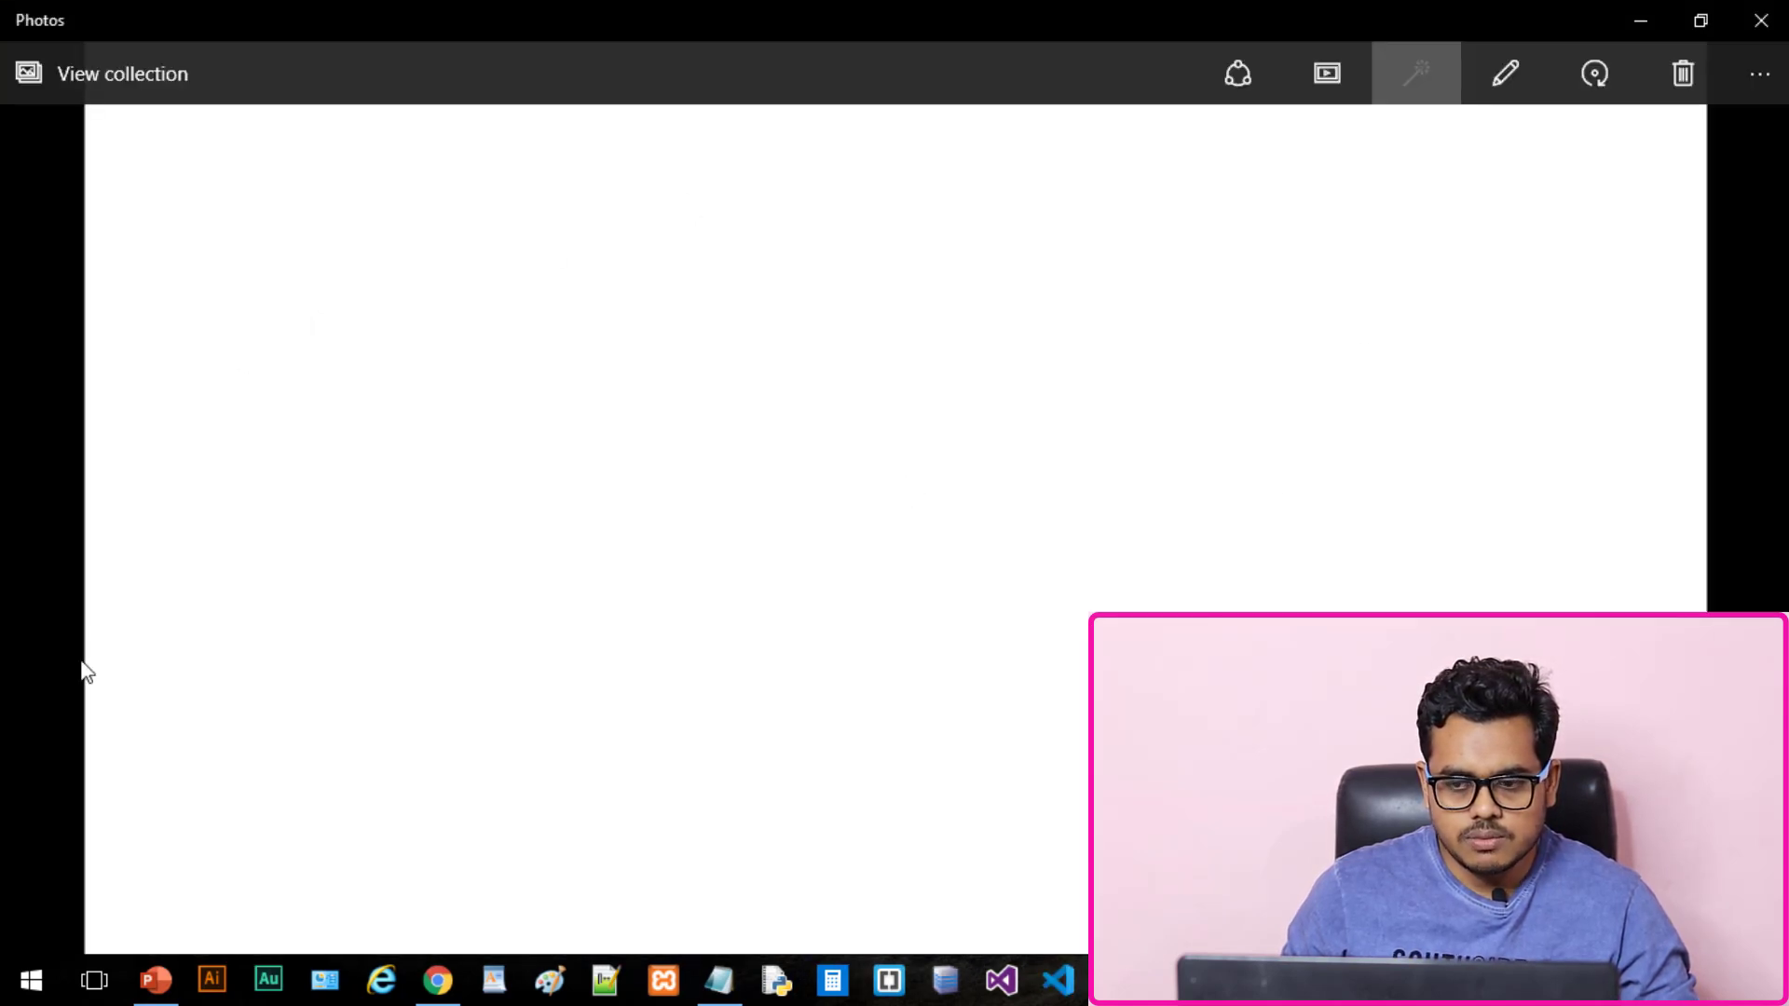
left_click(1761, 20)
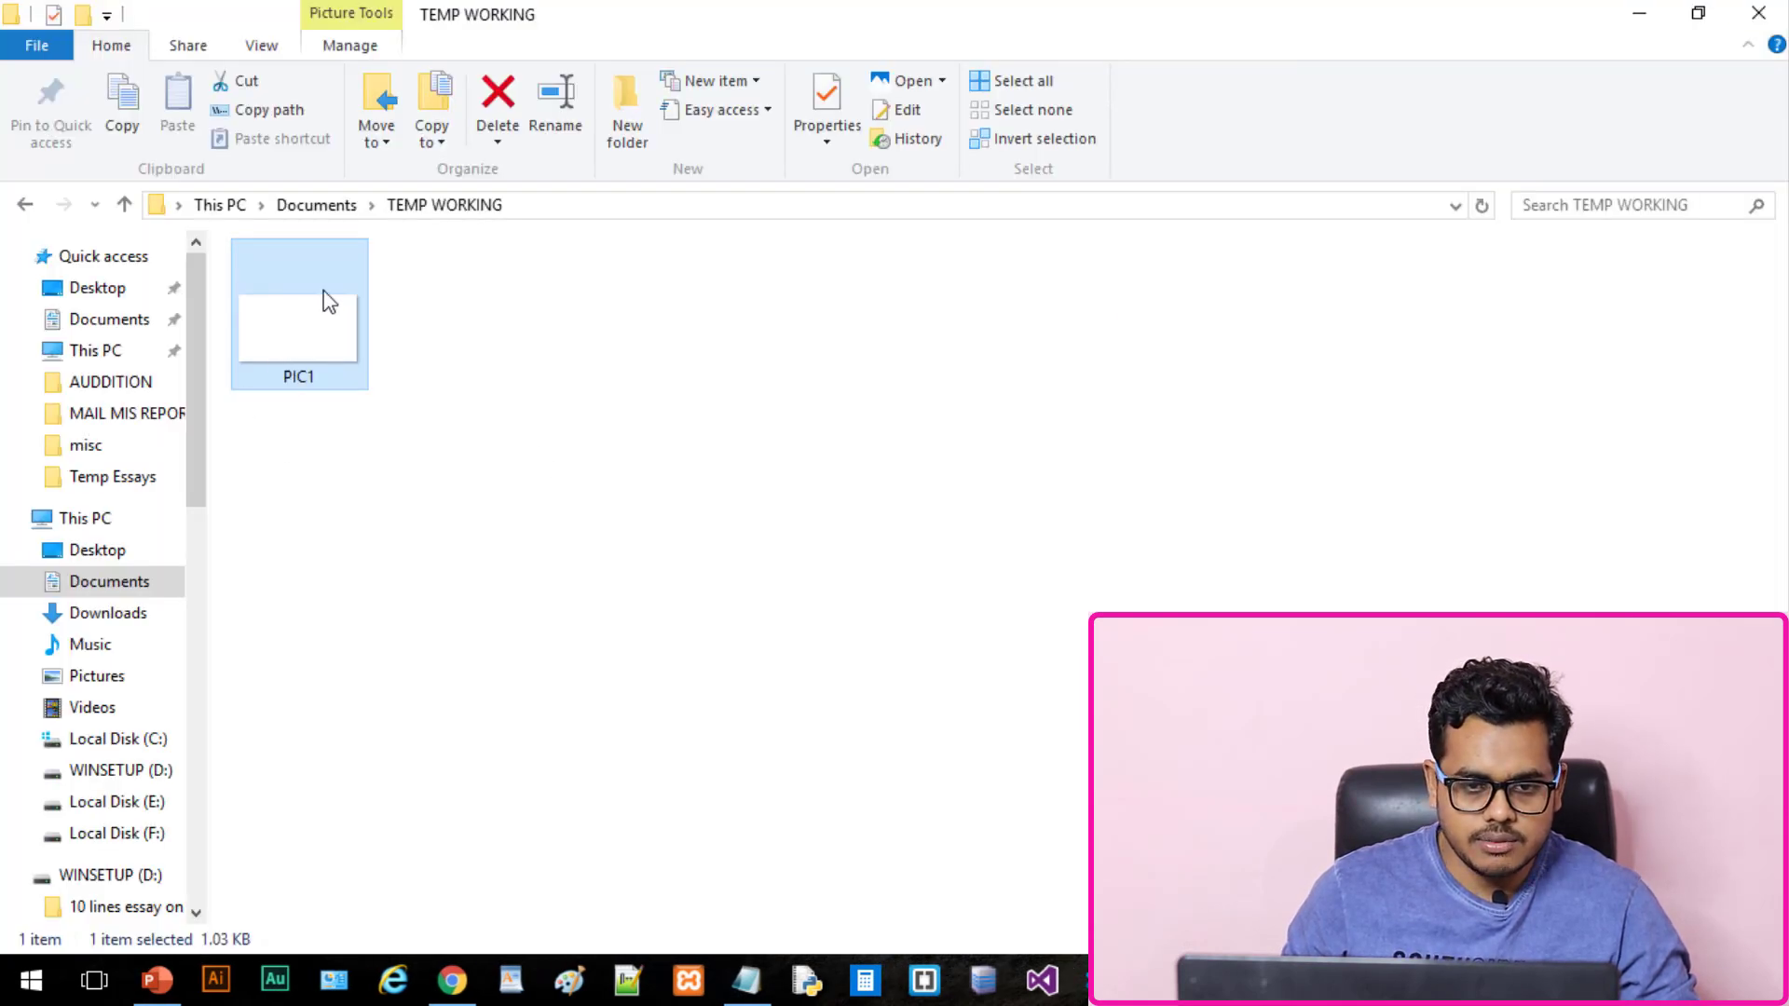
Step: Check PIC1's properties showing 1280 x 720 pixels at bit depth 8, then close them
right_click(317, 322)
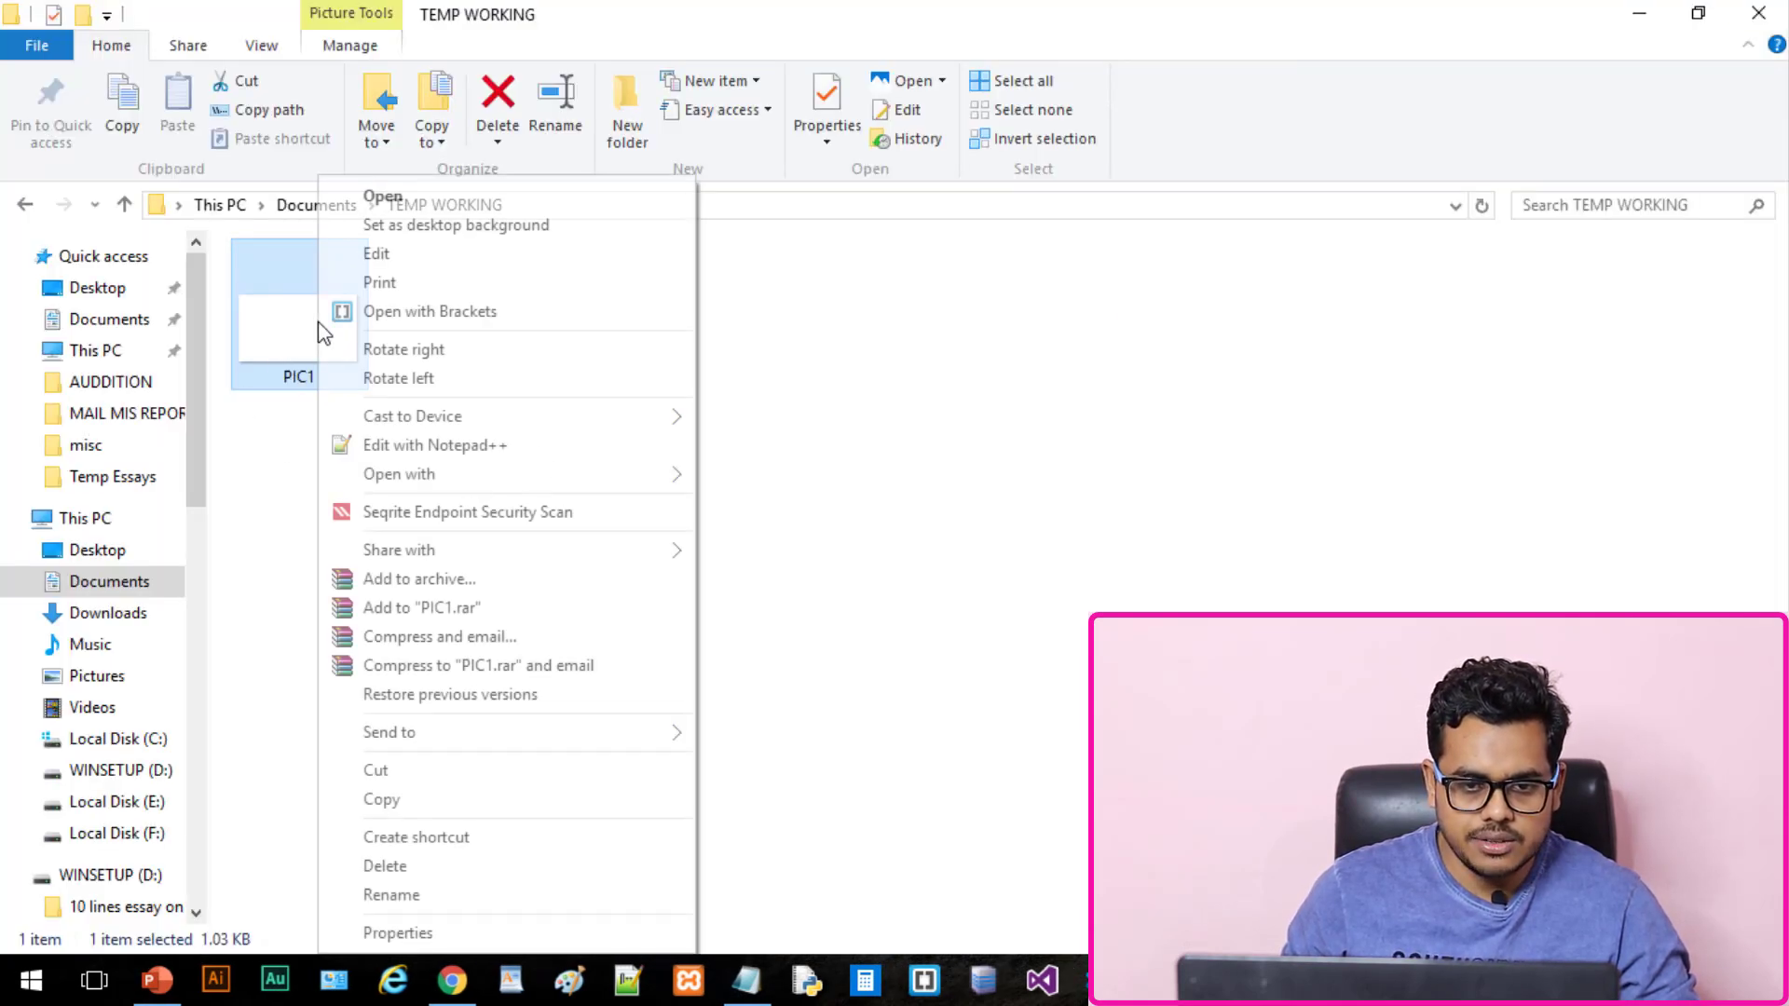
left_click(486, 931)
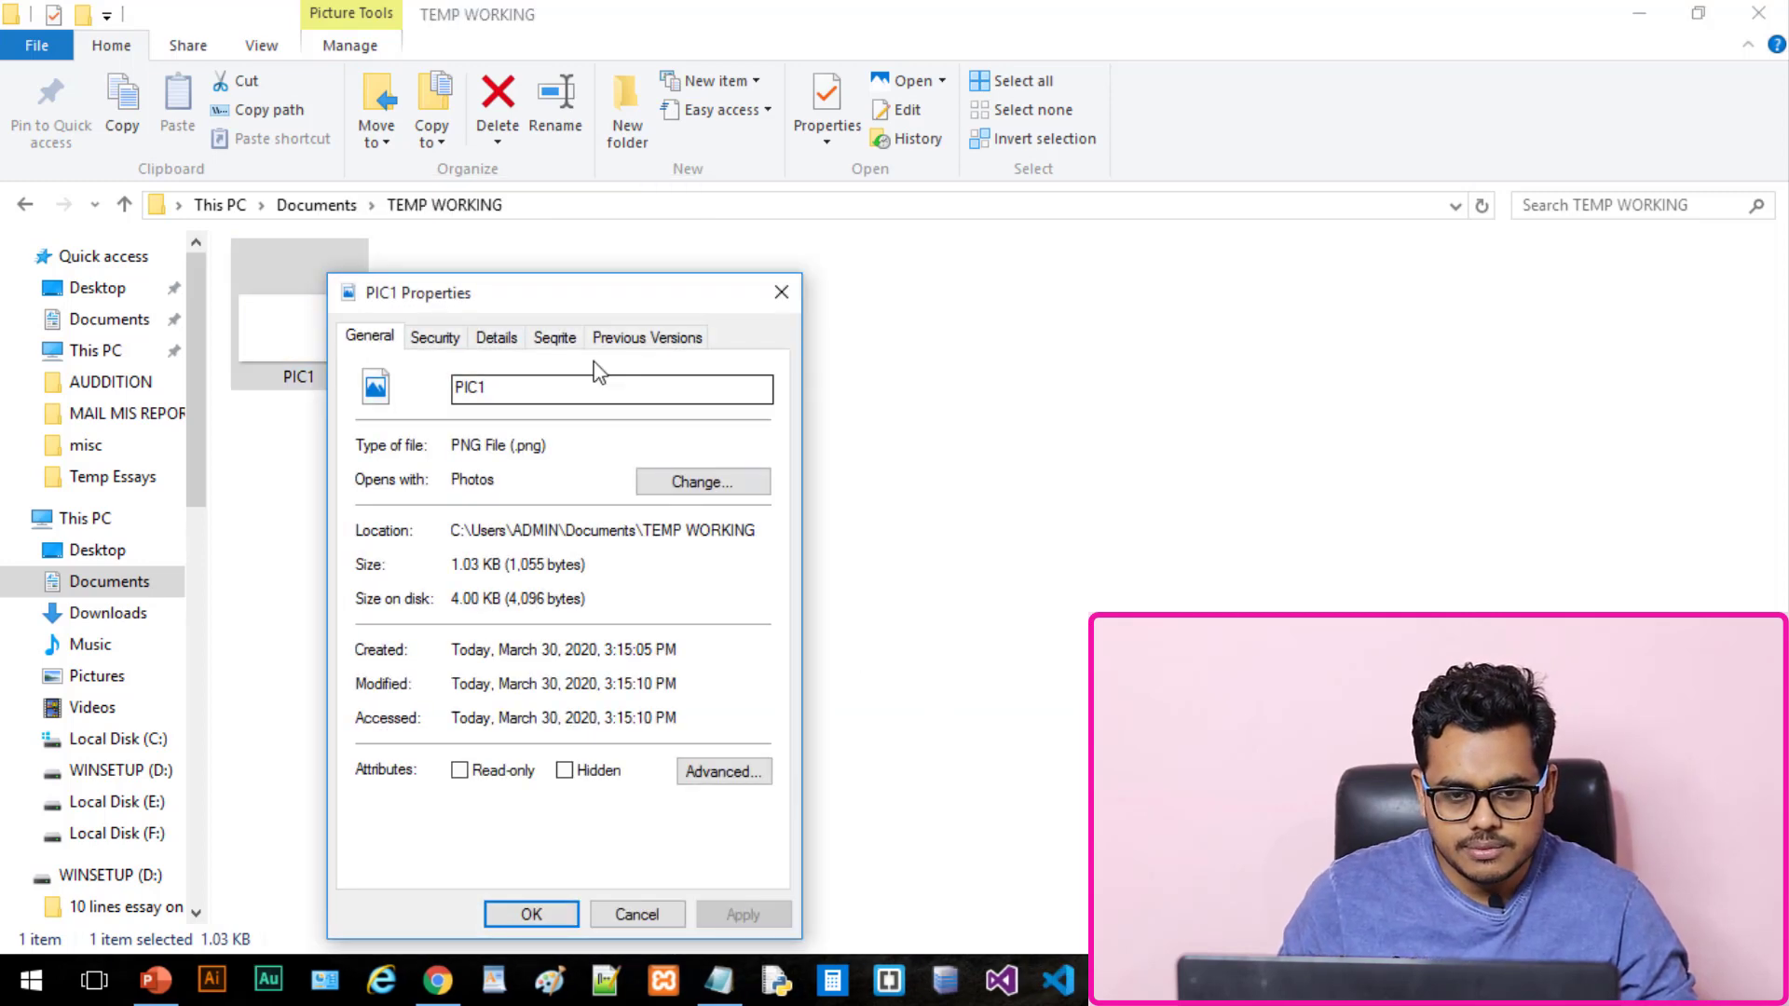
left_click_drag(586, 305, 1139, 285)
left_click(1156, 268)
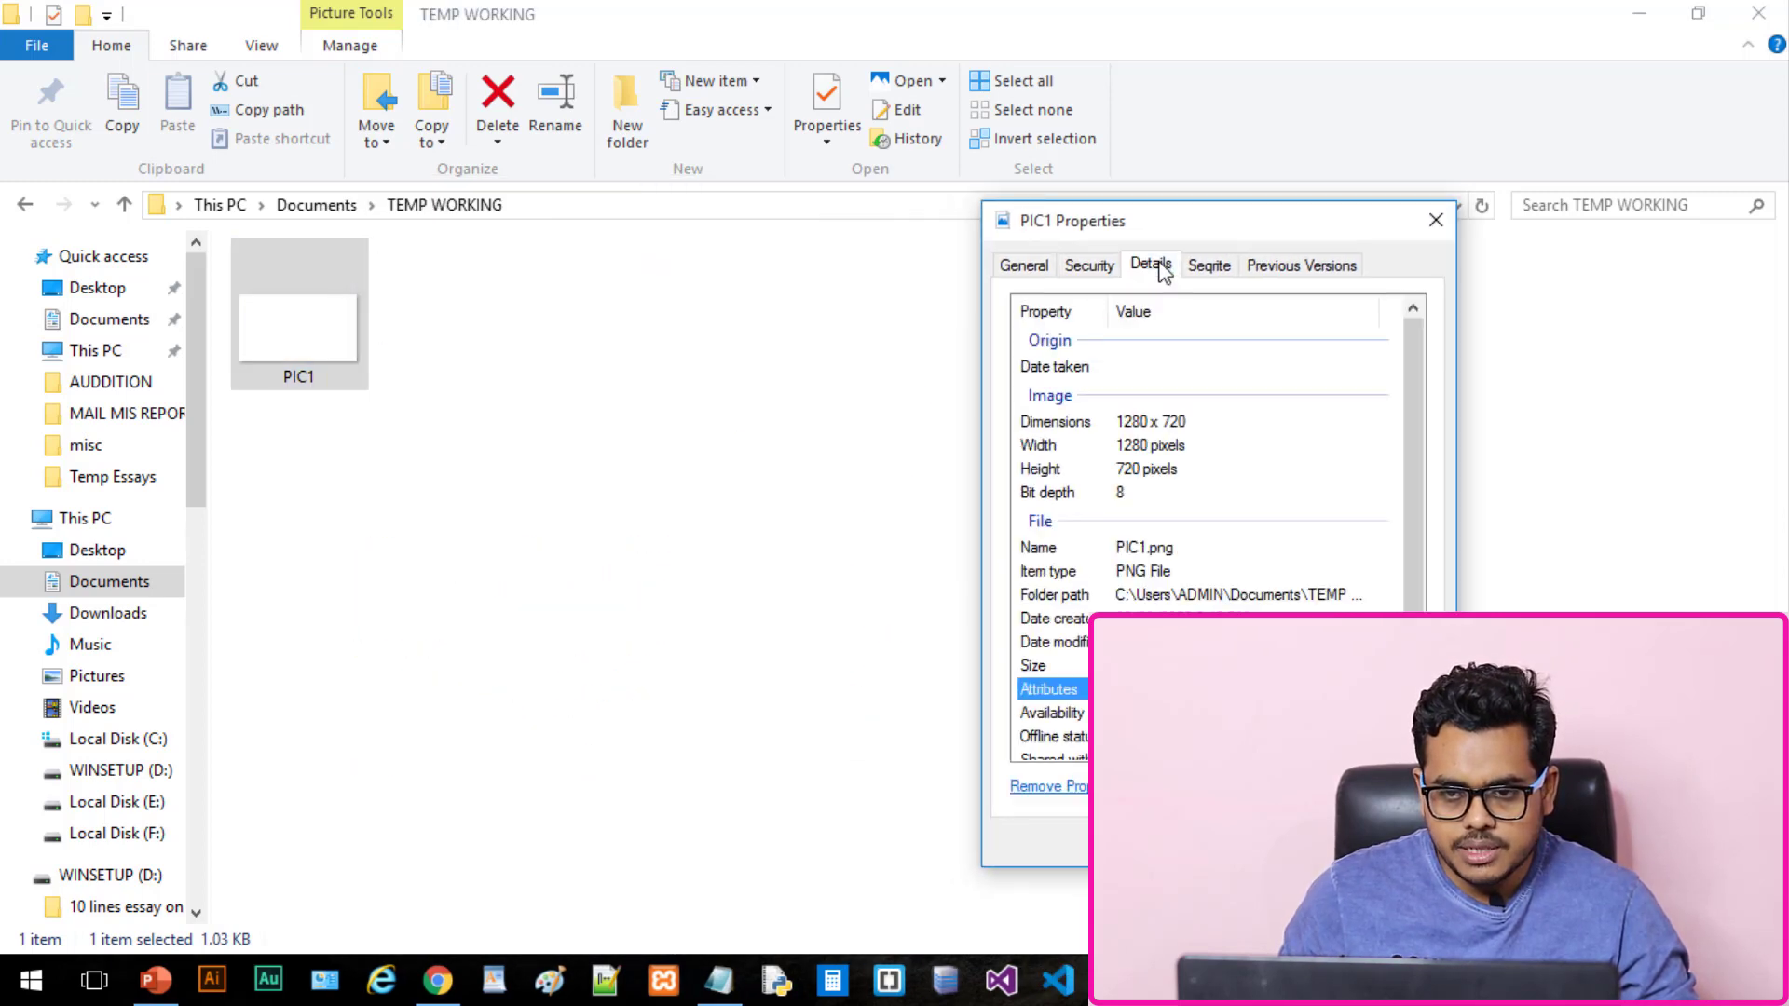
scroll(1202, 522, "down", 2)
scroll(1202, 522, "up", 2)
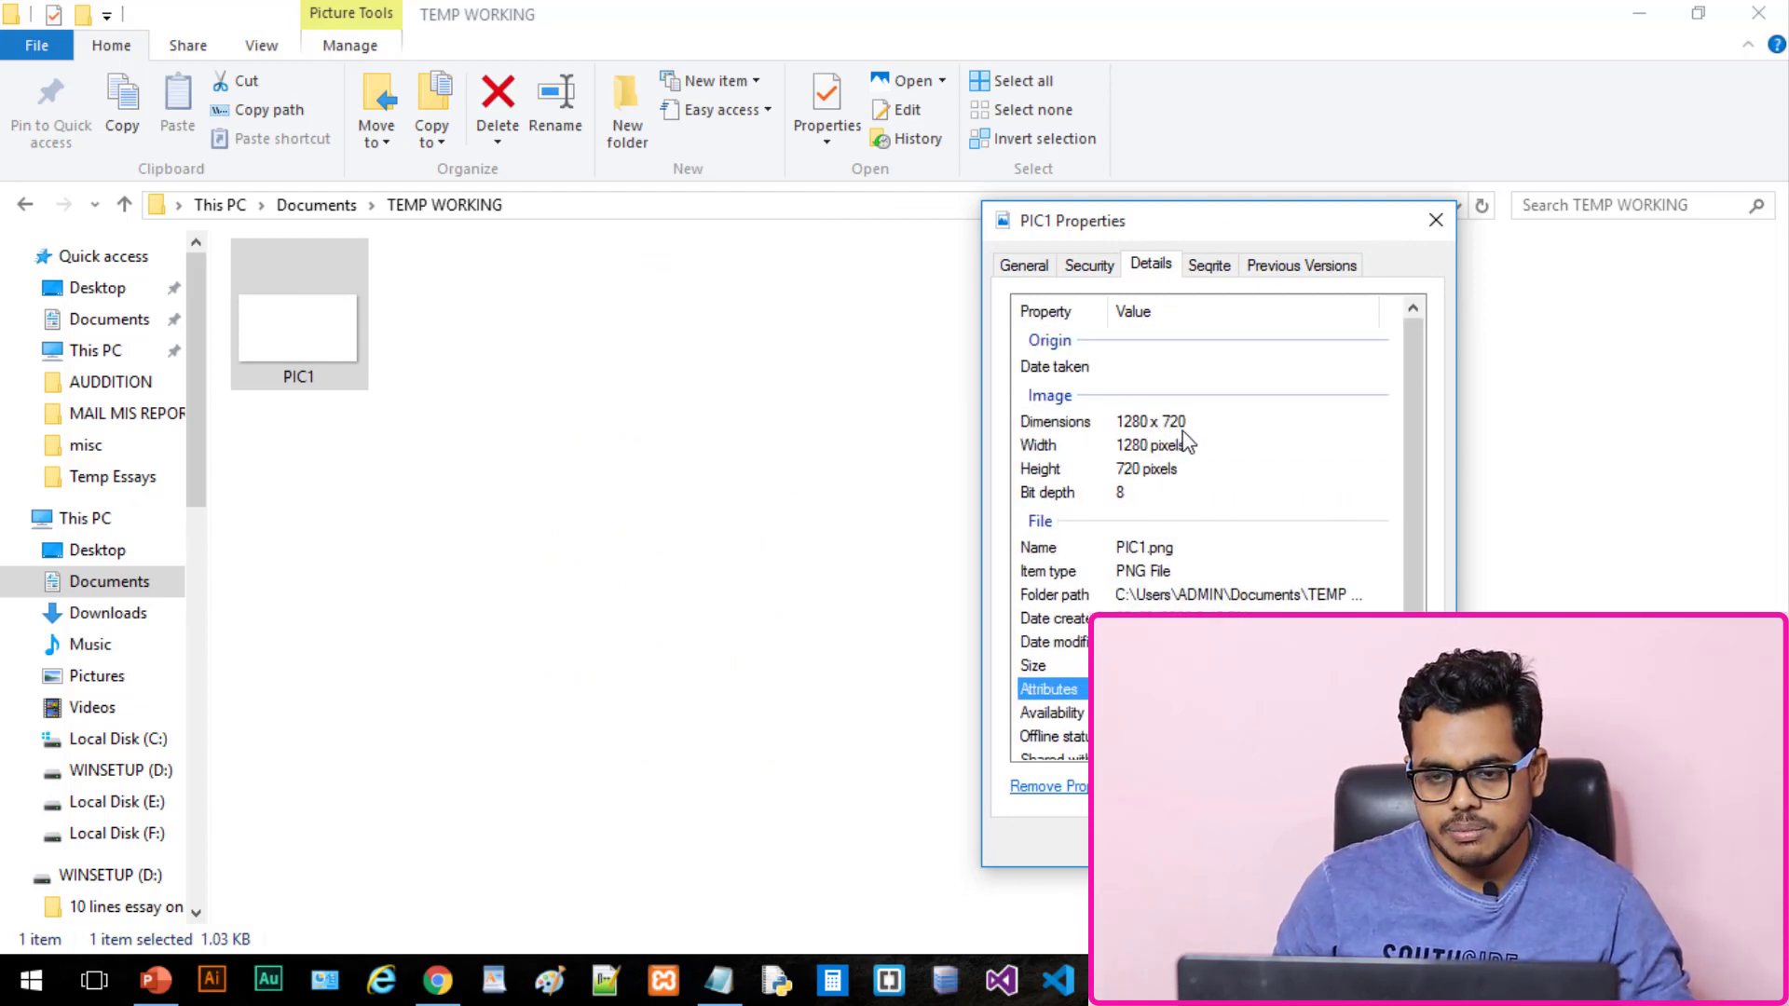
left_click(1118, 431)
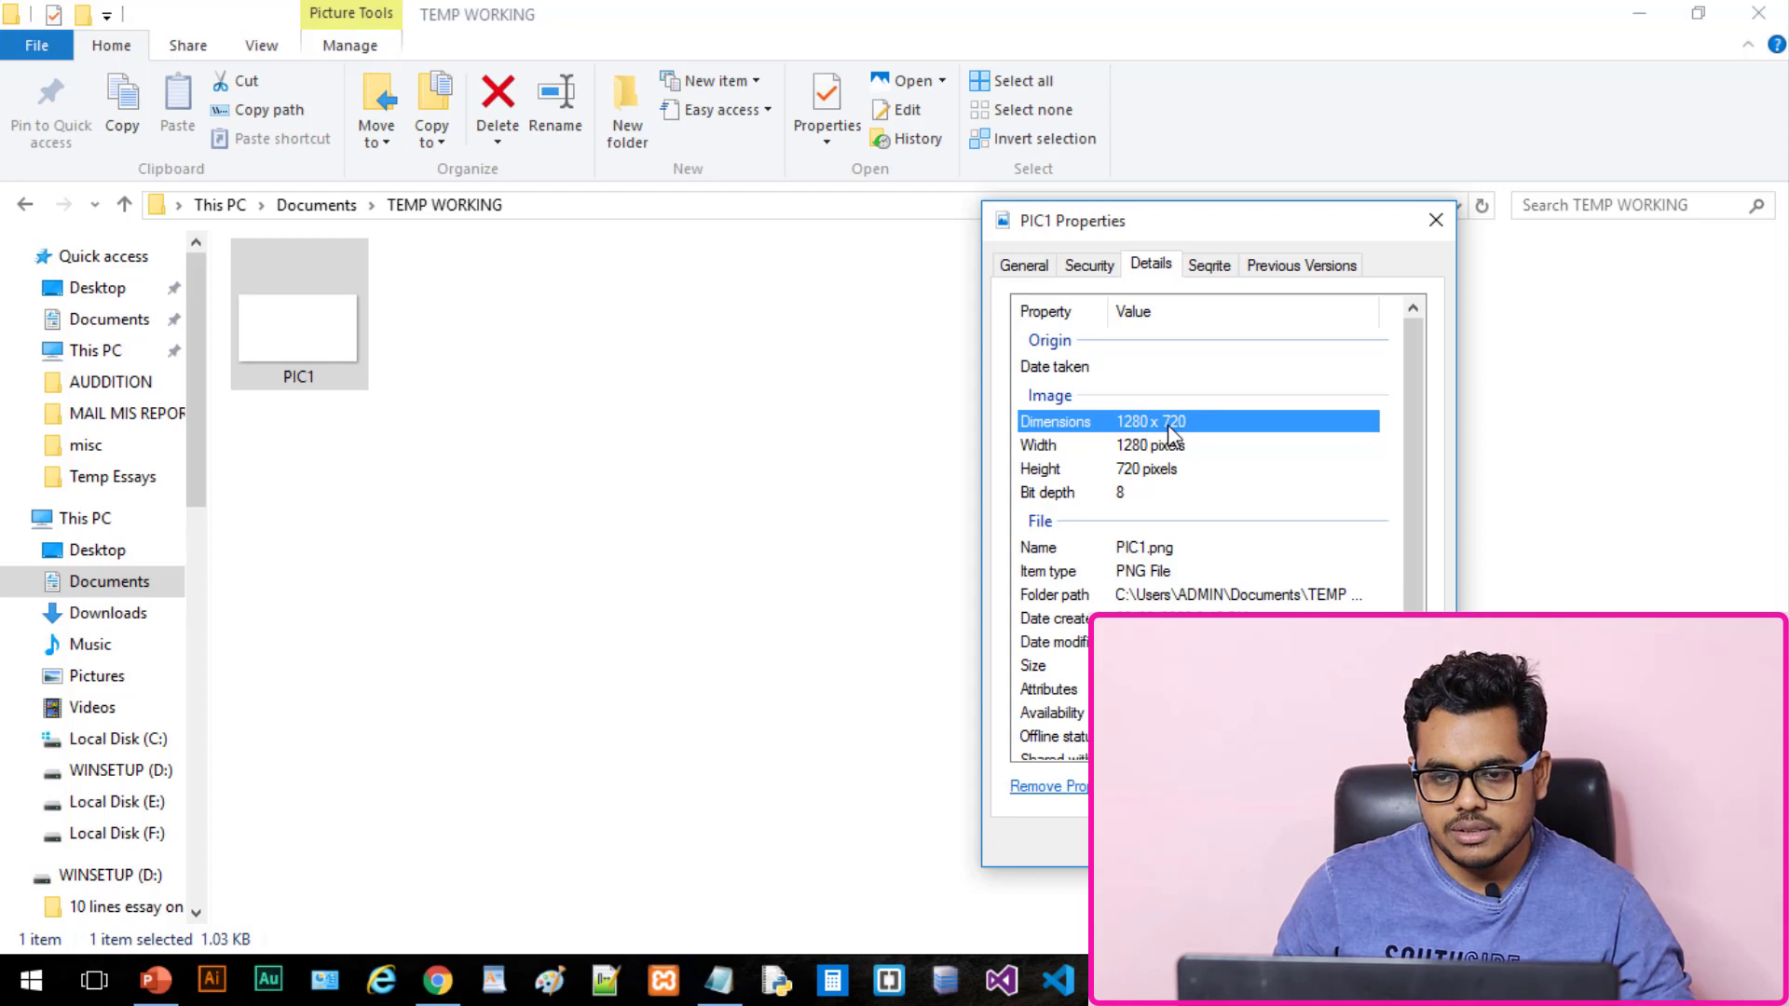
left_click(1150, 447)
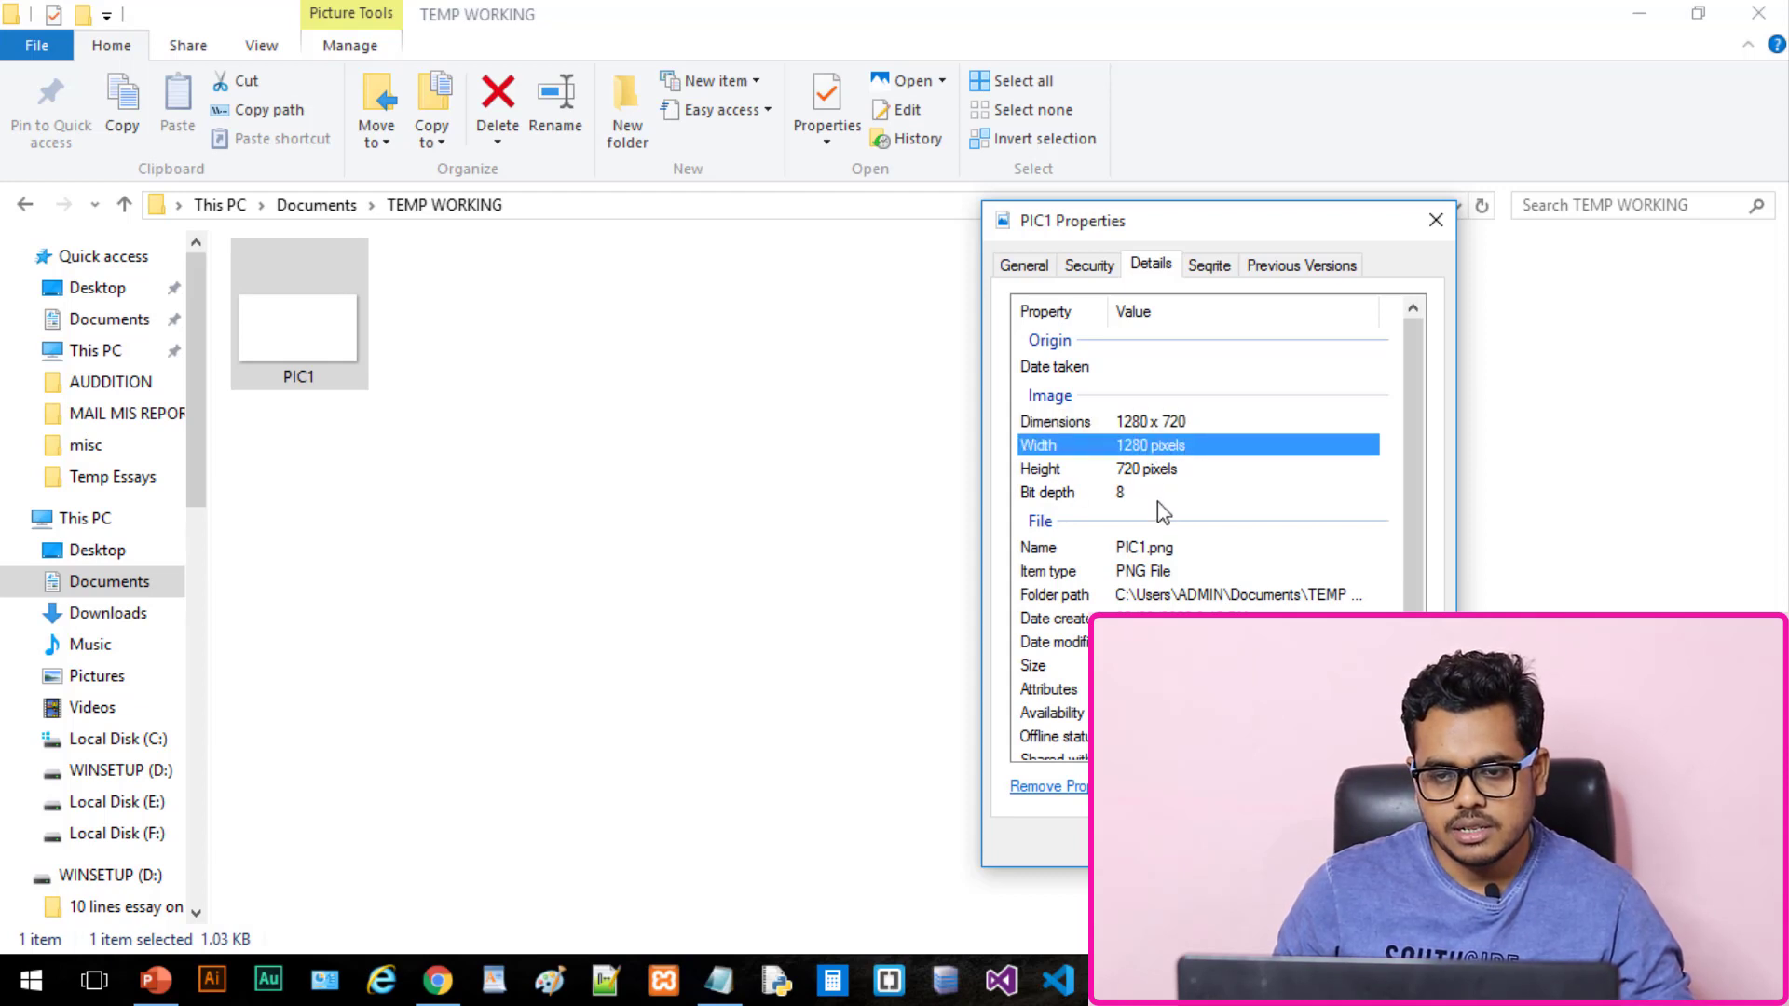
left_click(1145, 421)
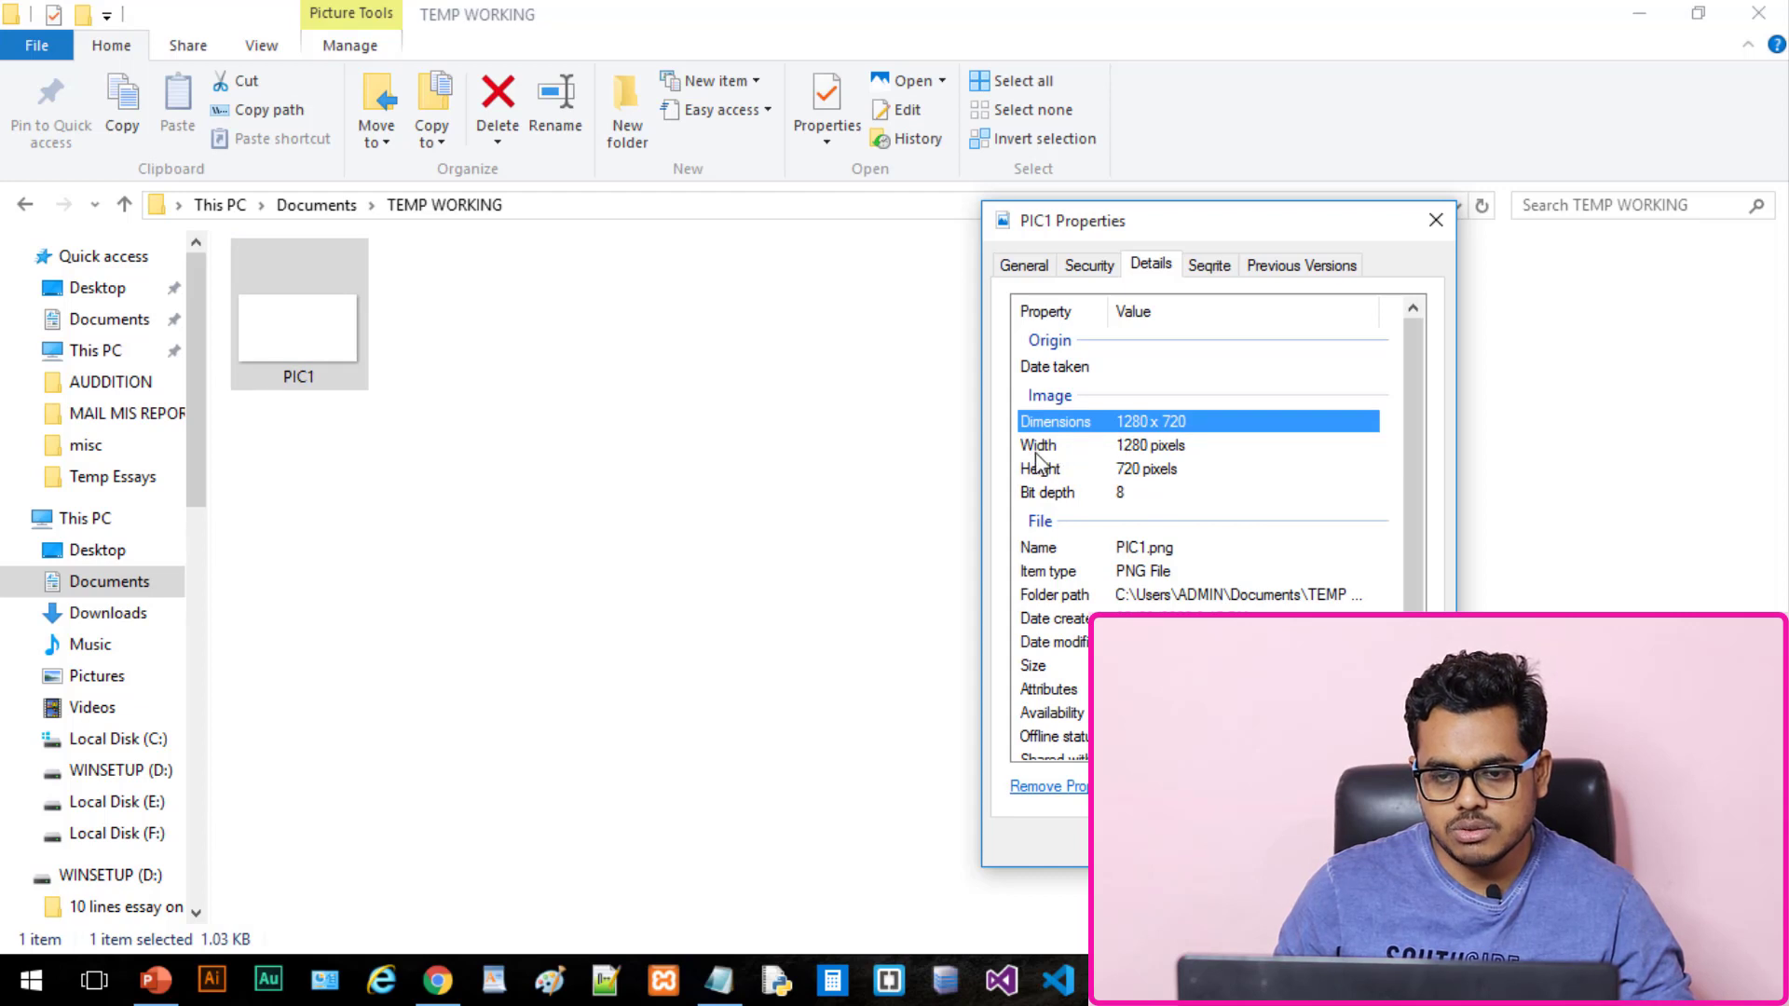
key("Escape")
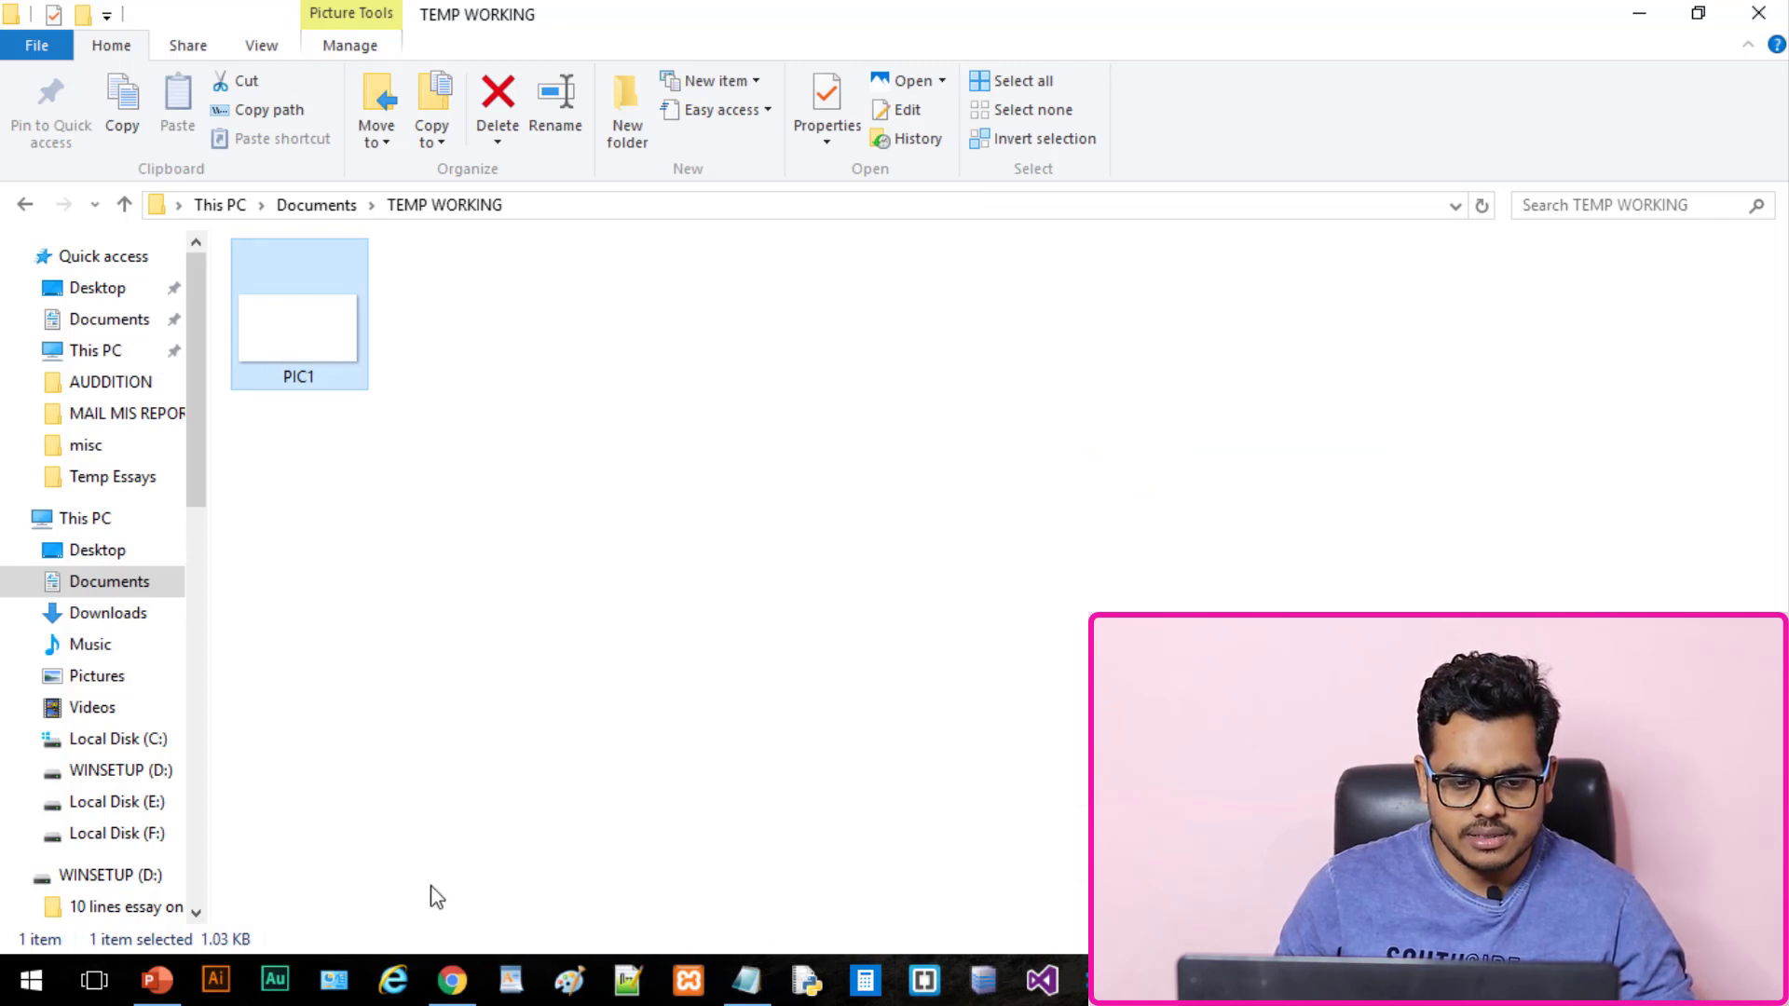
Step: Give the slide a solid purple background fill through Format Background
left_click(157, 980)
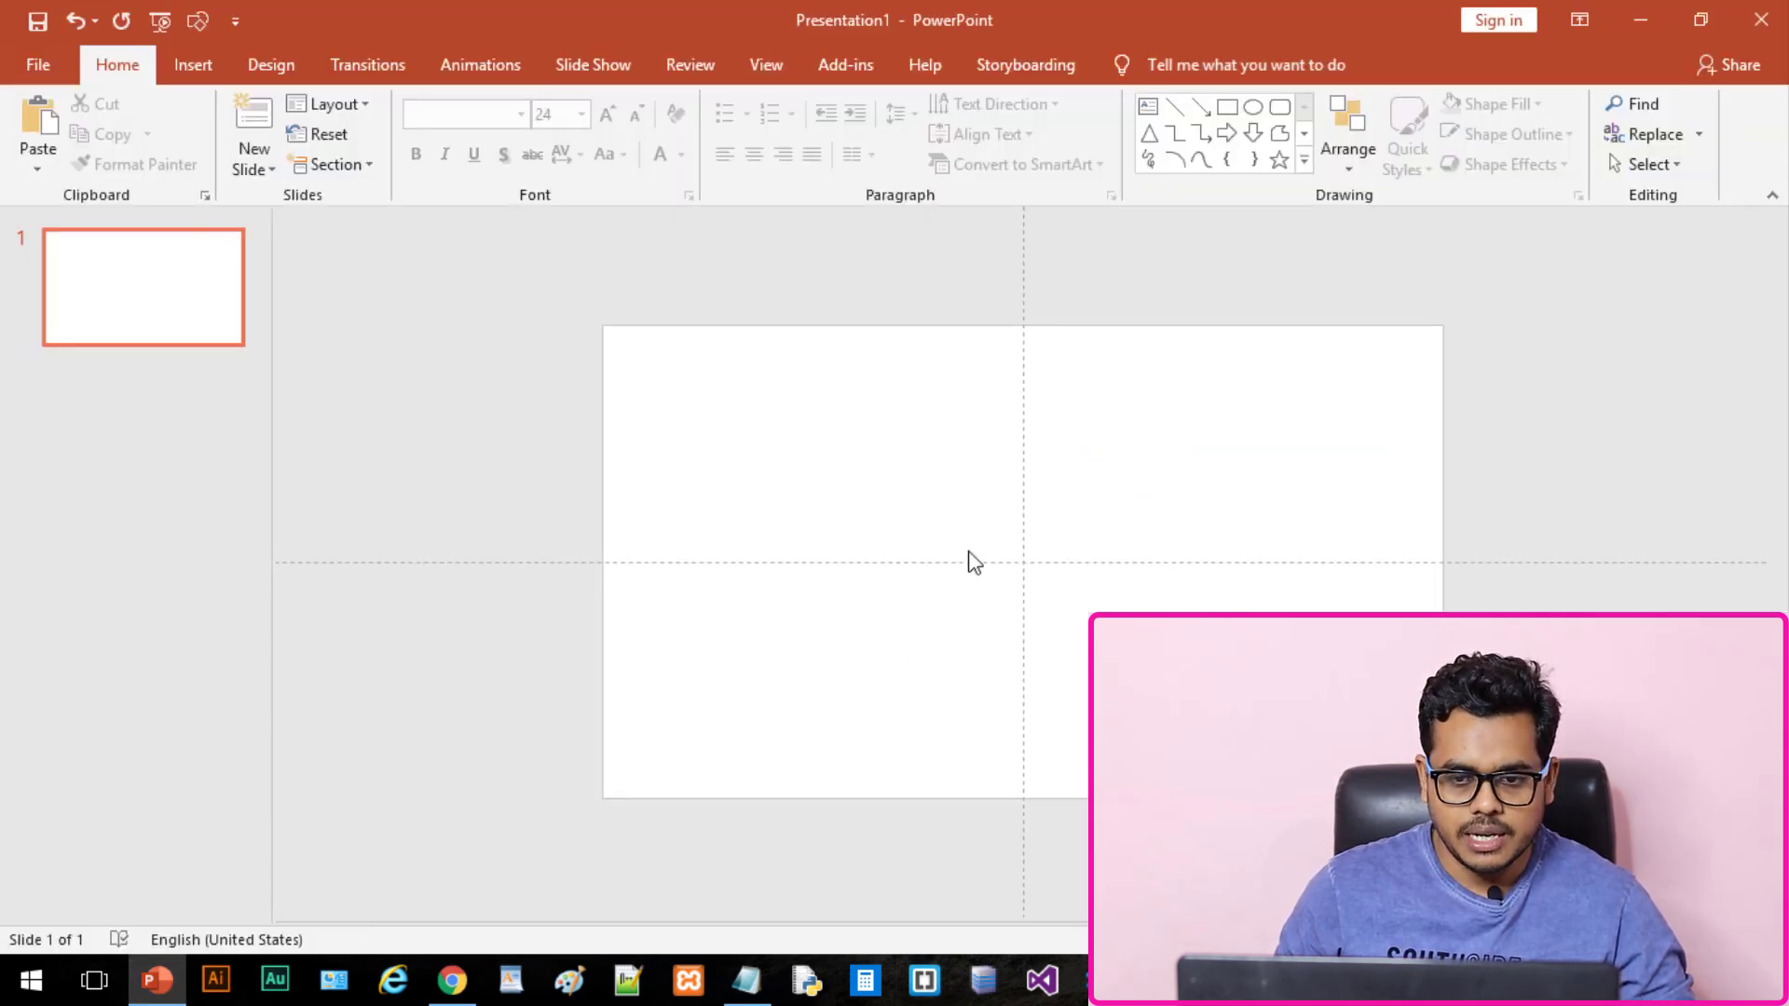
right_click(1017, 469)
left_click(1058, 680)
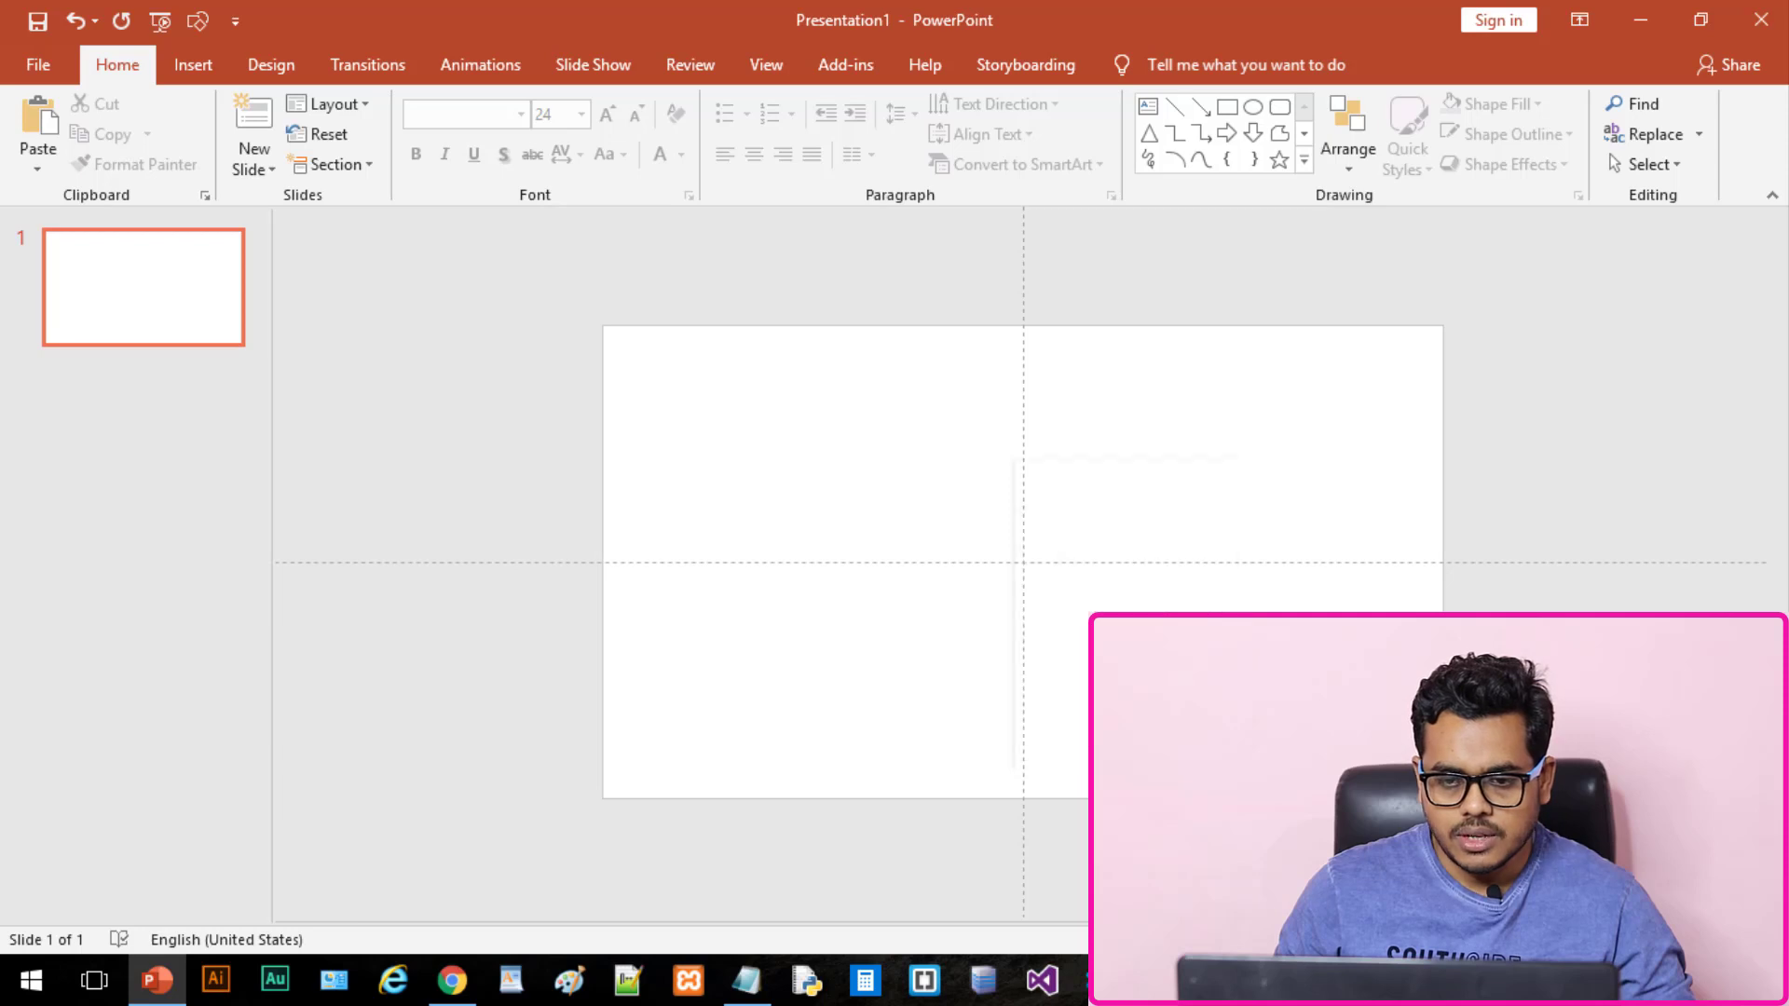
left_click(1735, 553)
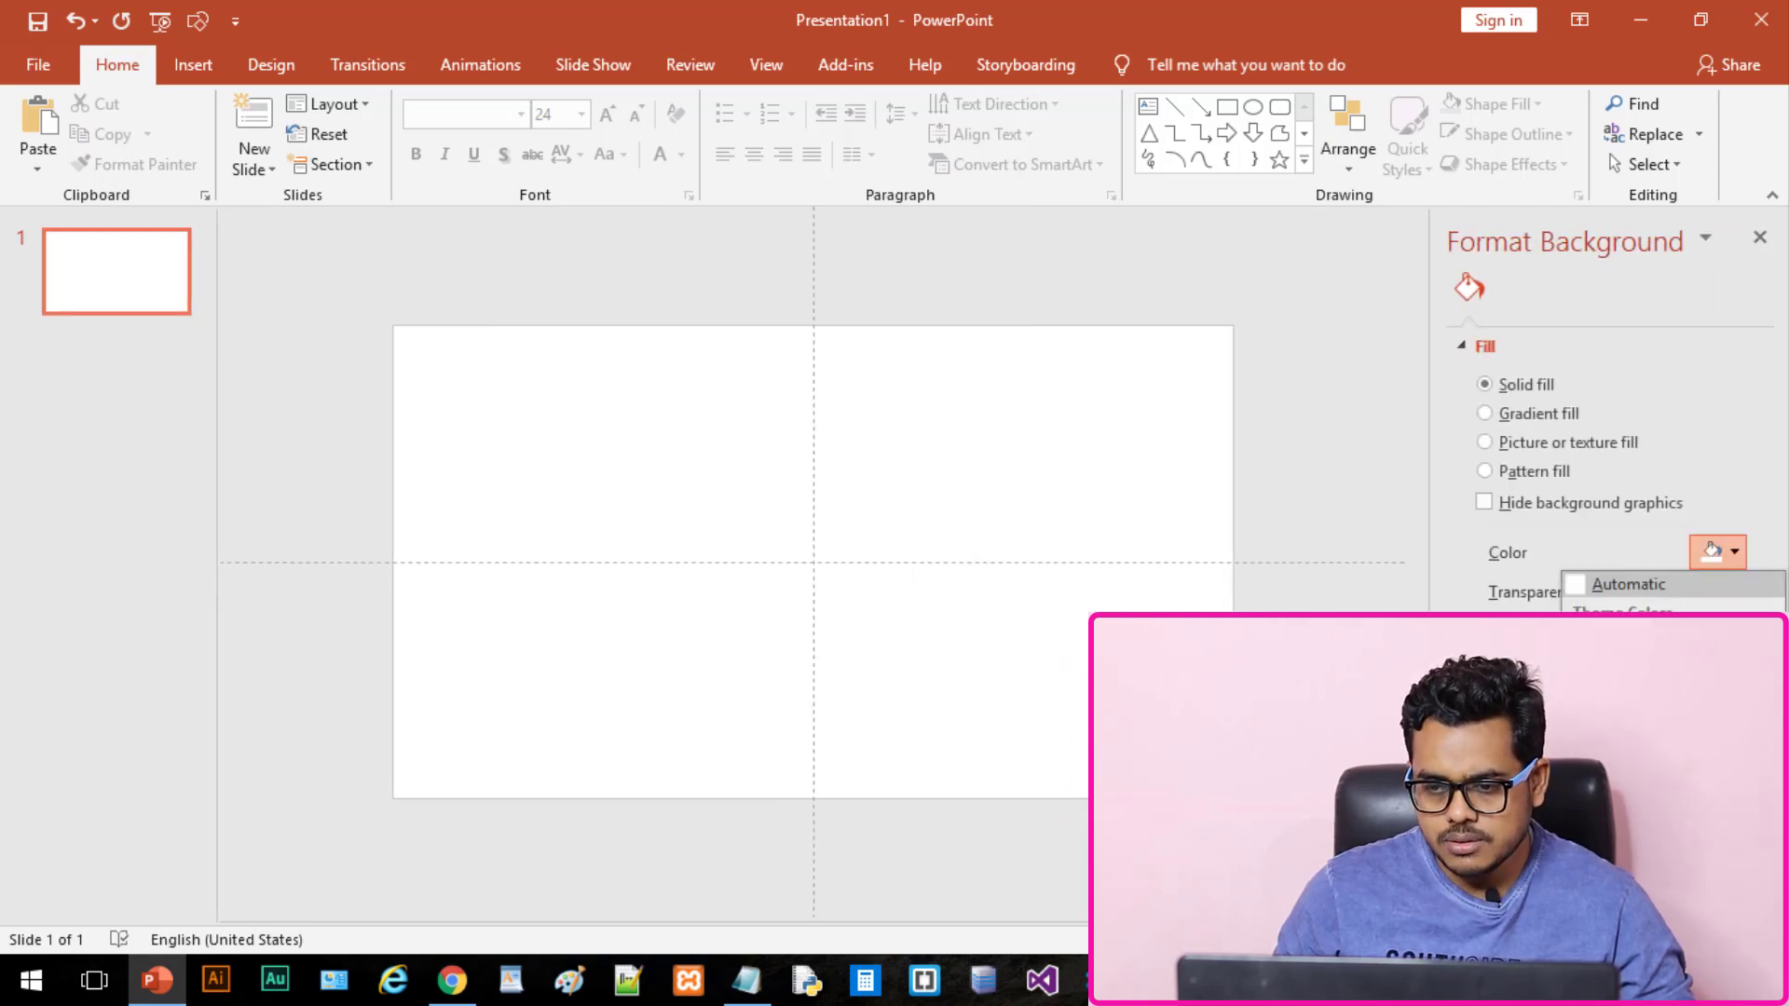
left_click(1760, 774)
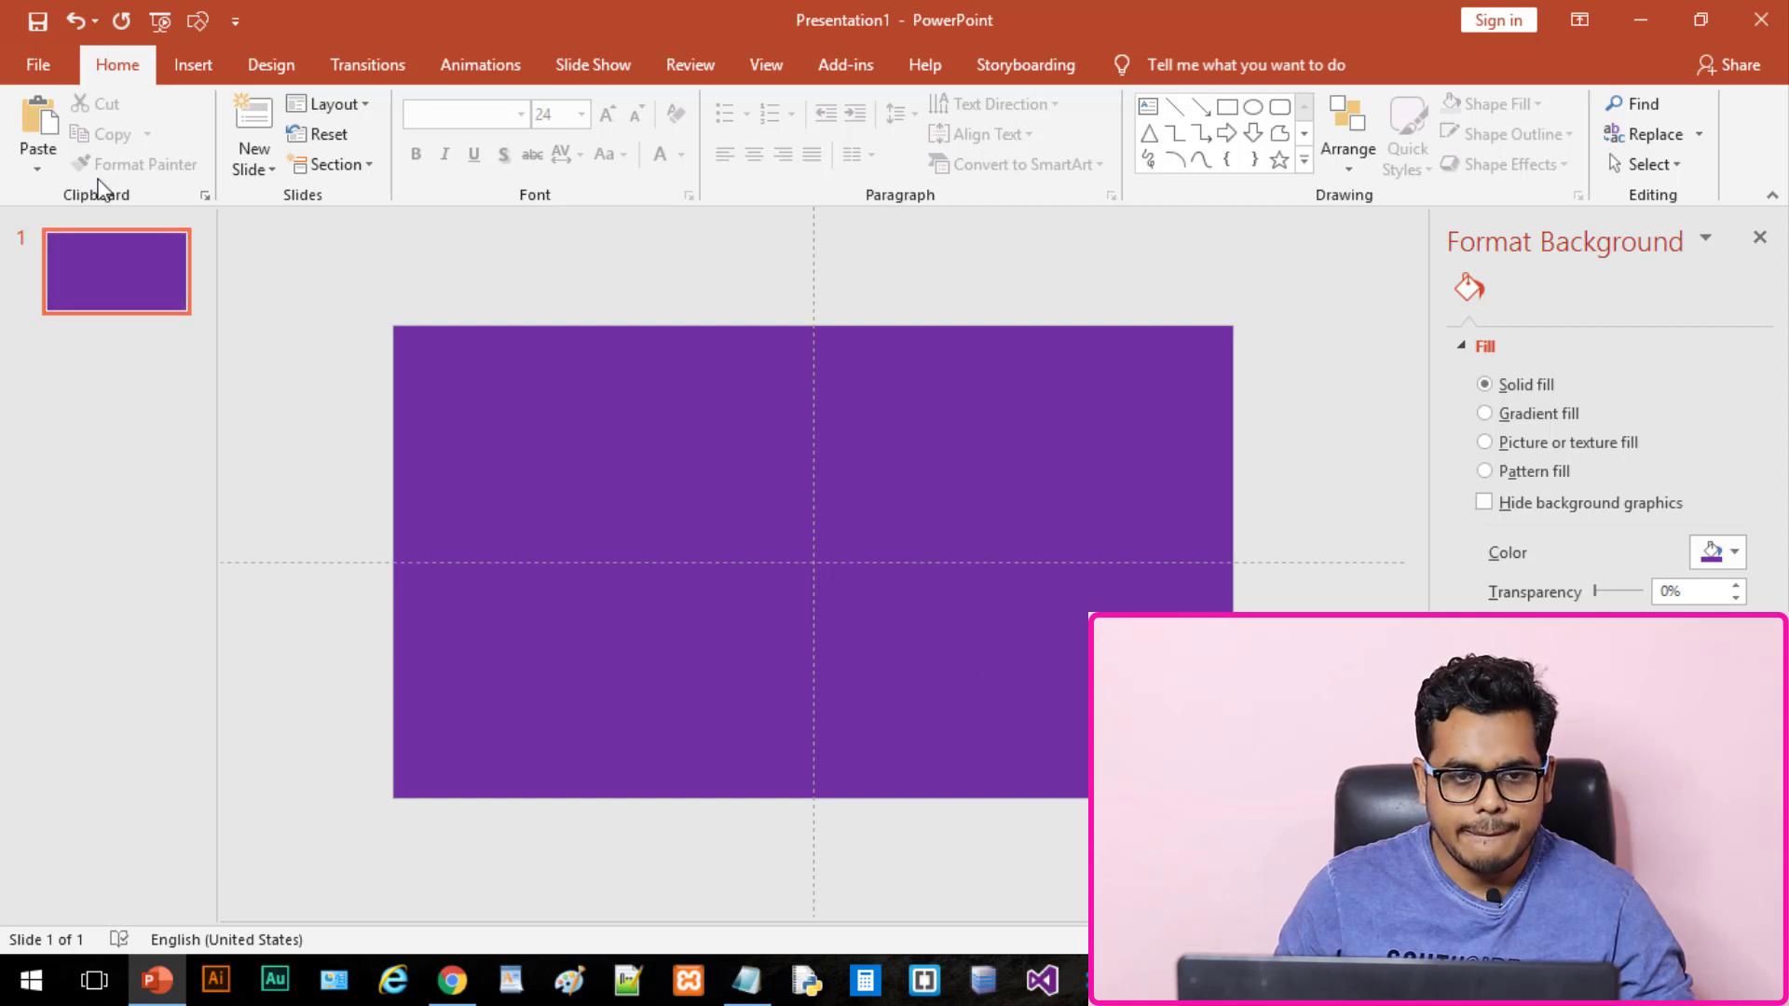
left_click(189, 67)
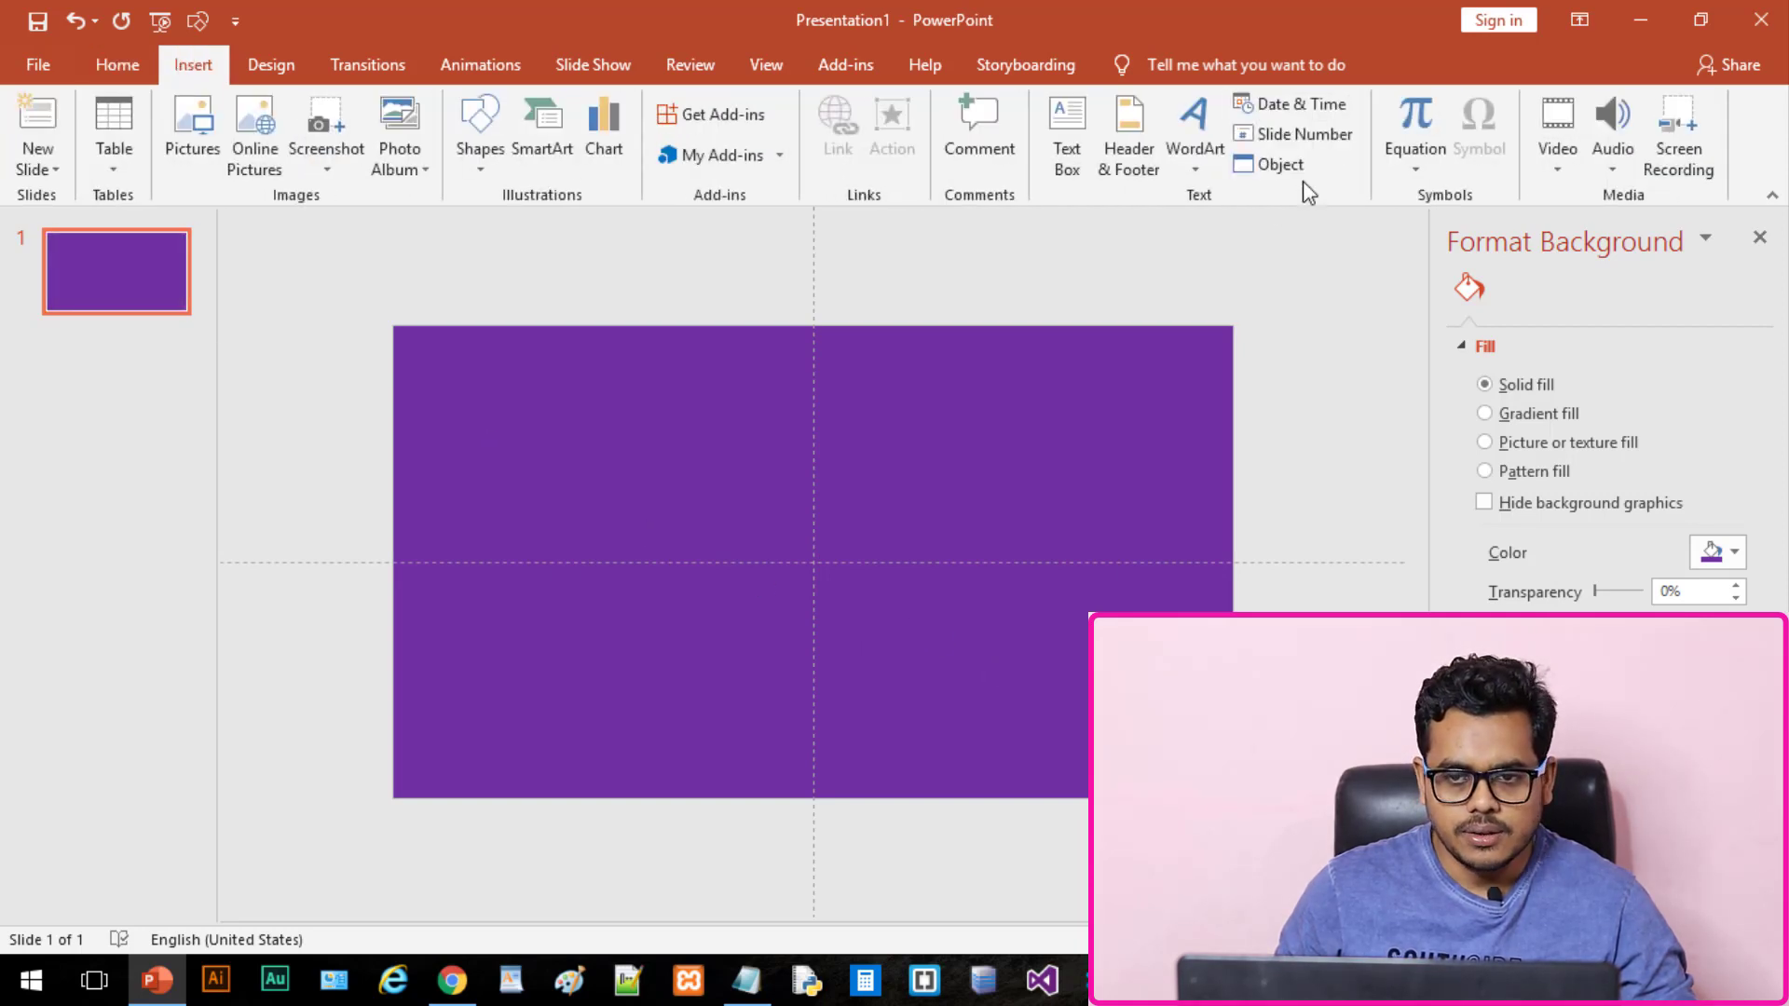
Step: Insert a WordArt text box reading 'Good Morning'
left_click(1208, 159)
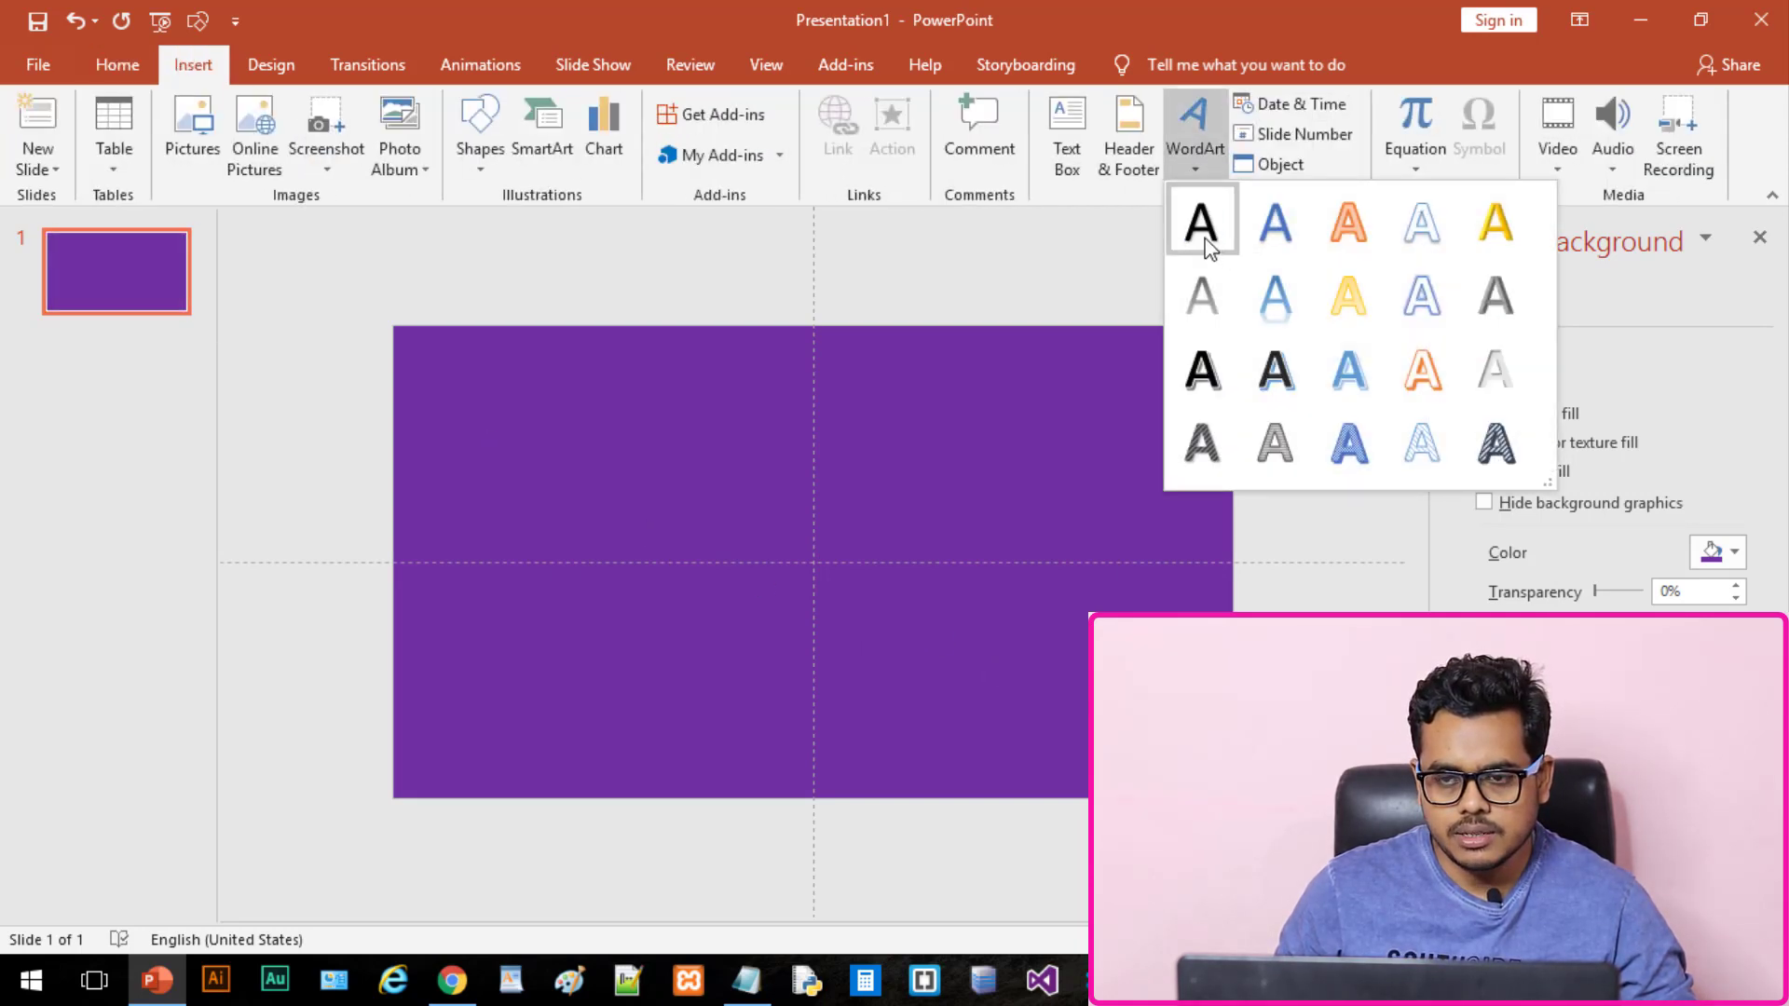
left_click(1202, 224)
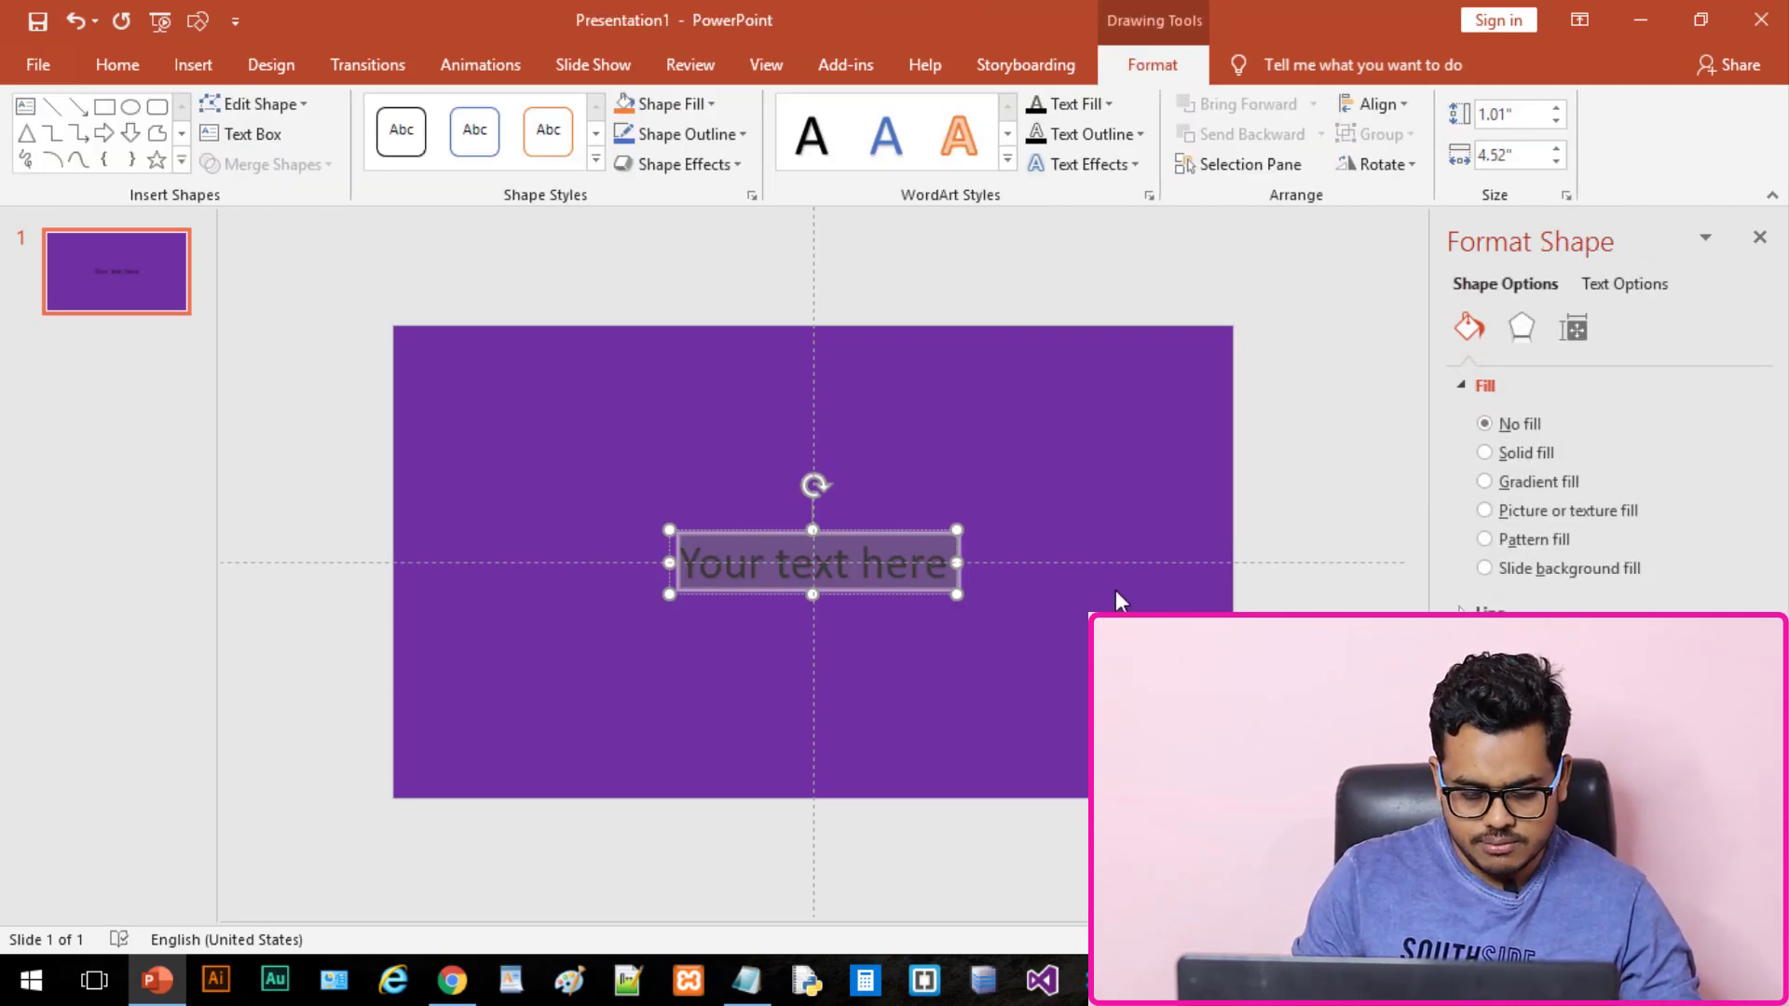
key("BackSpace")
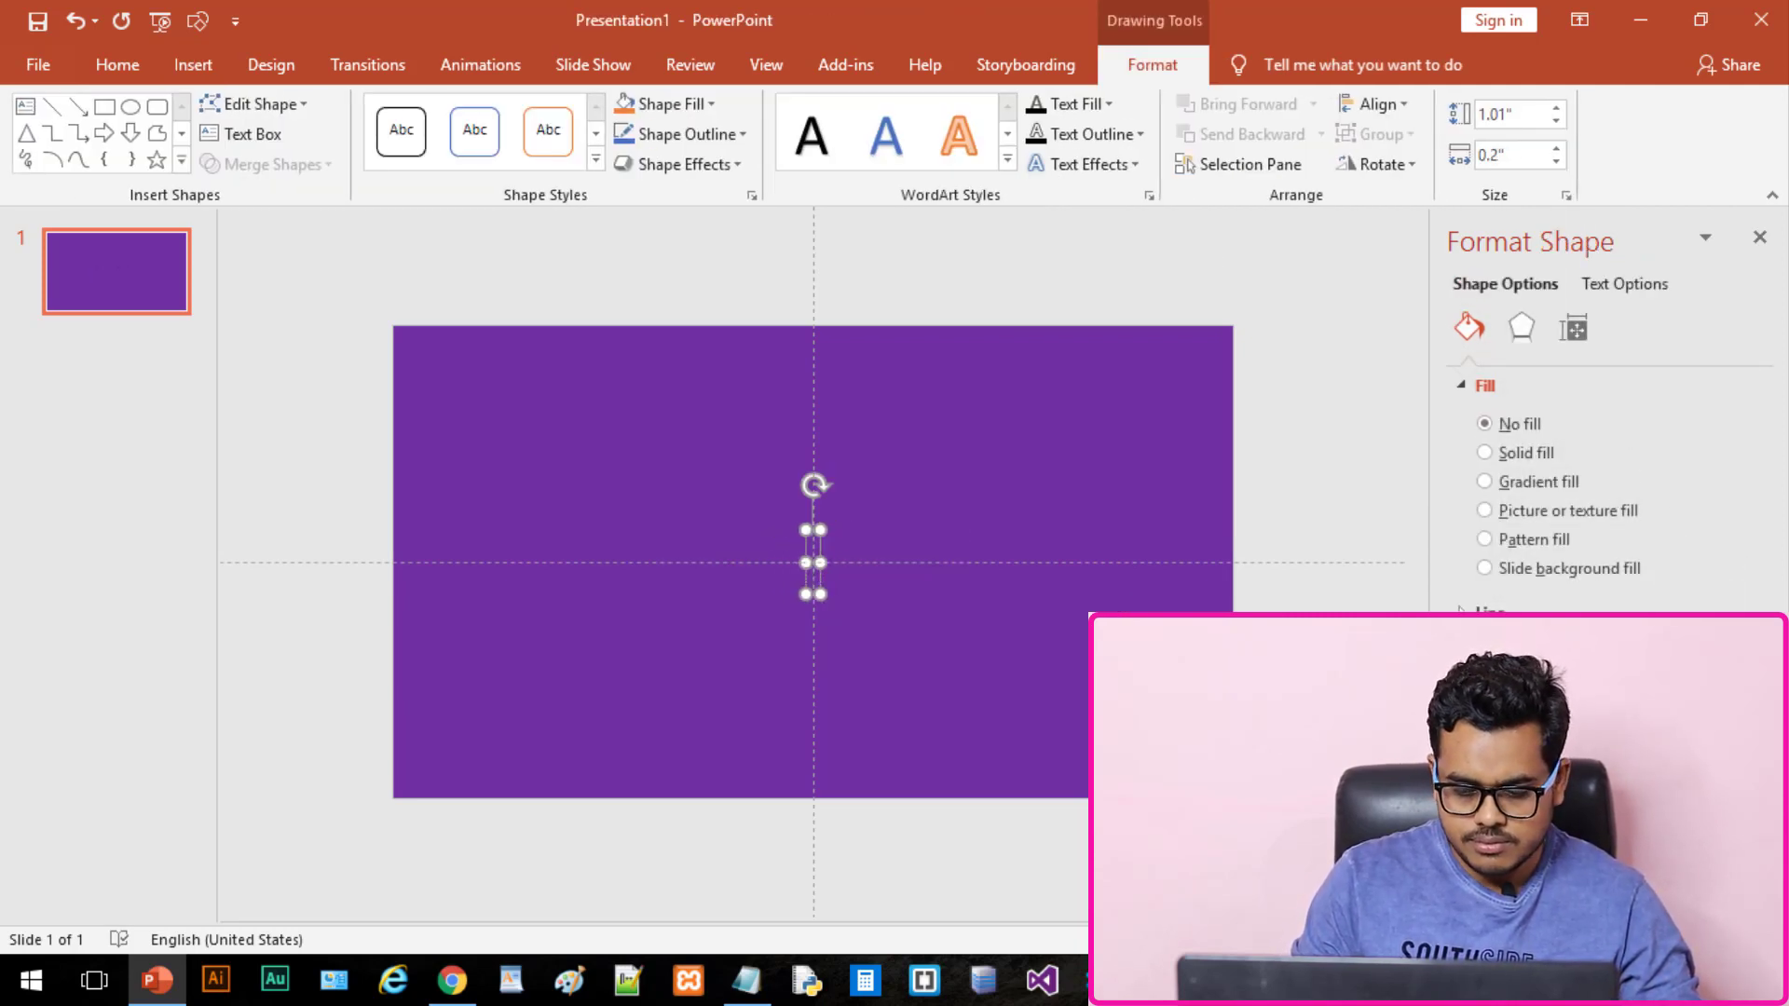
type("Godd")
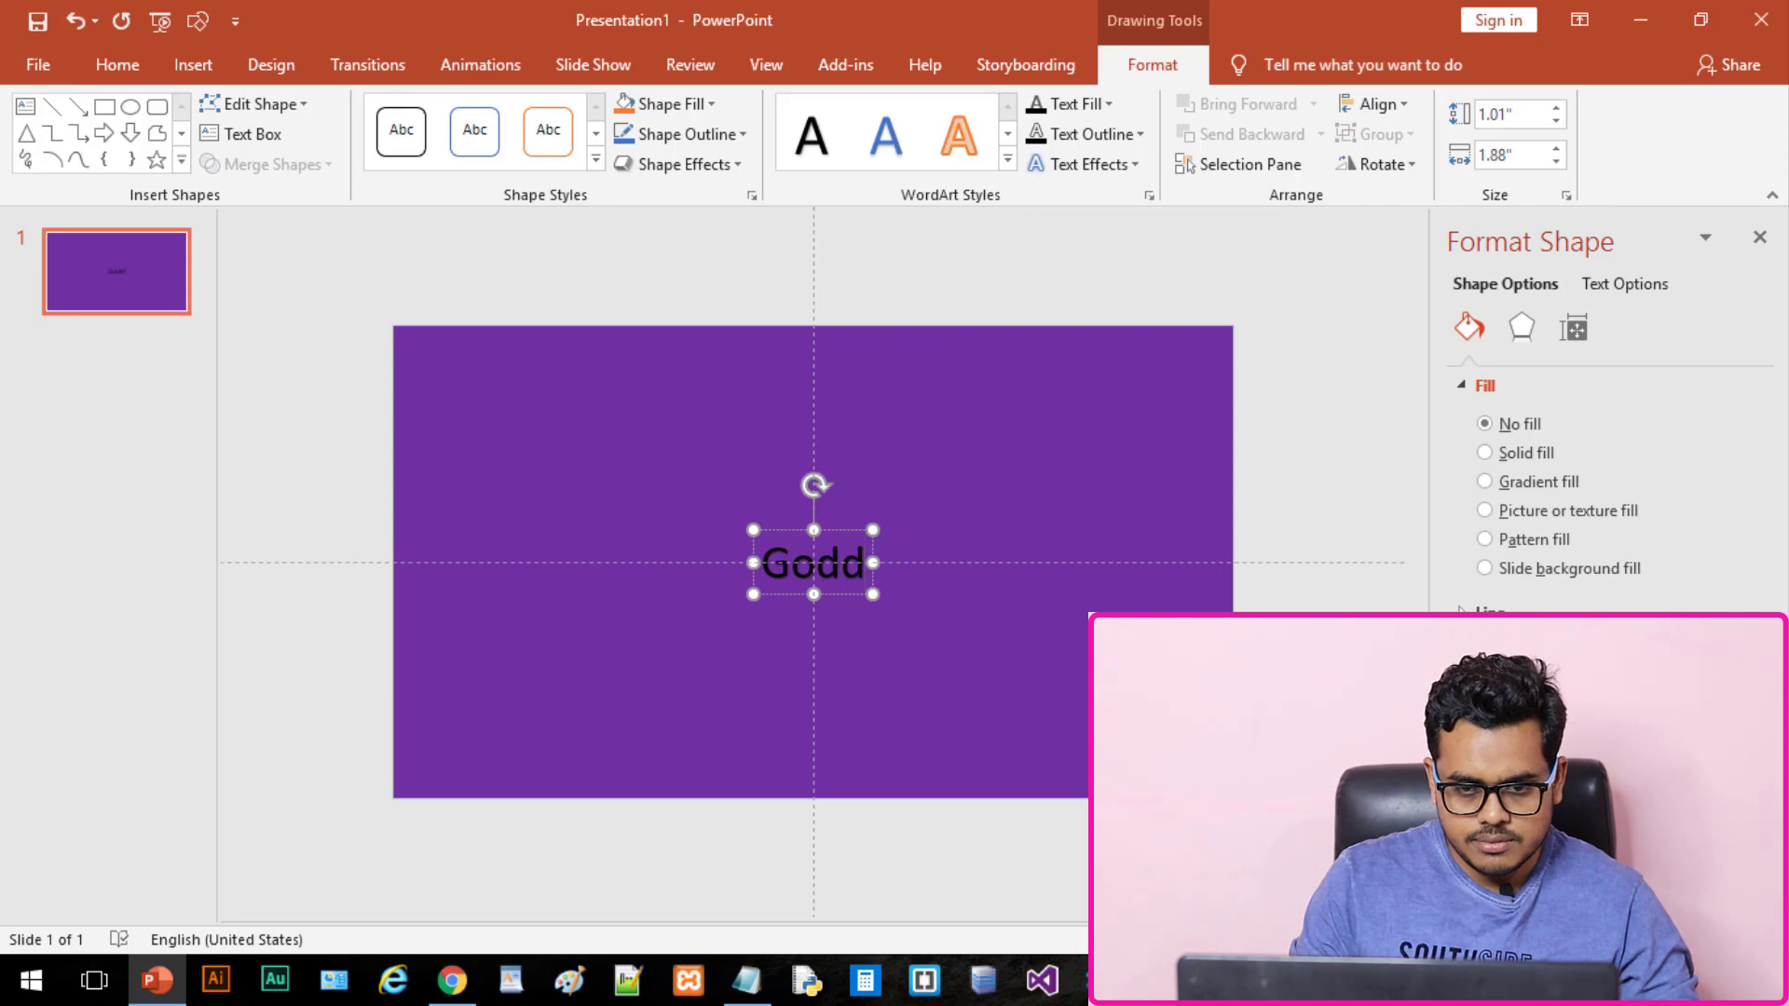
key("BackSpace")
key("BackSpace")
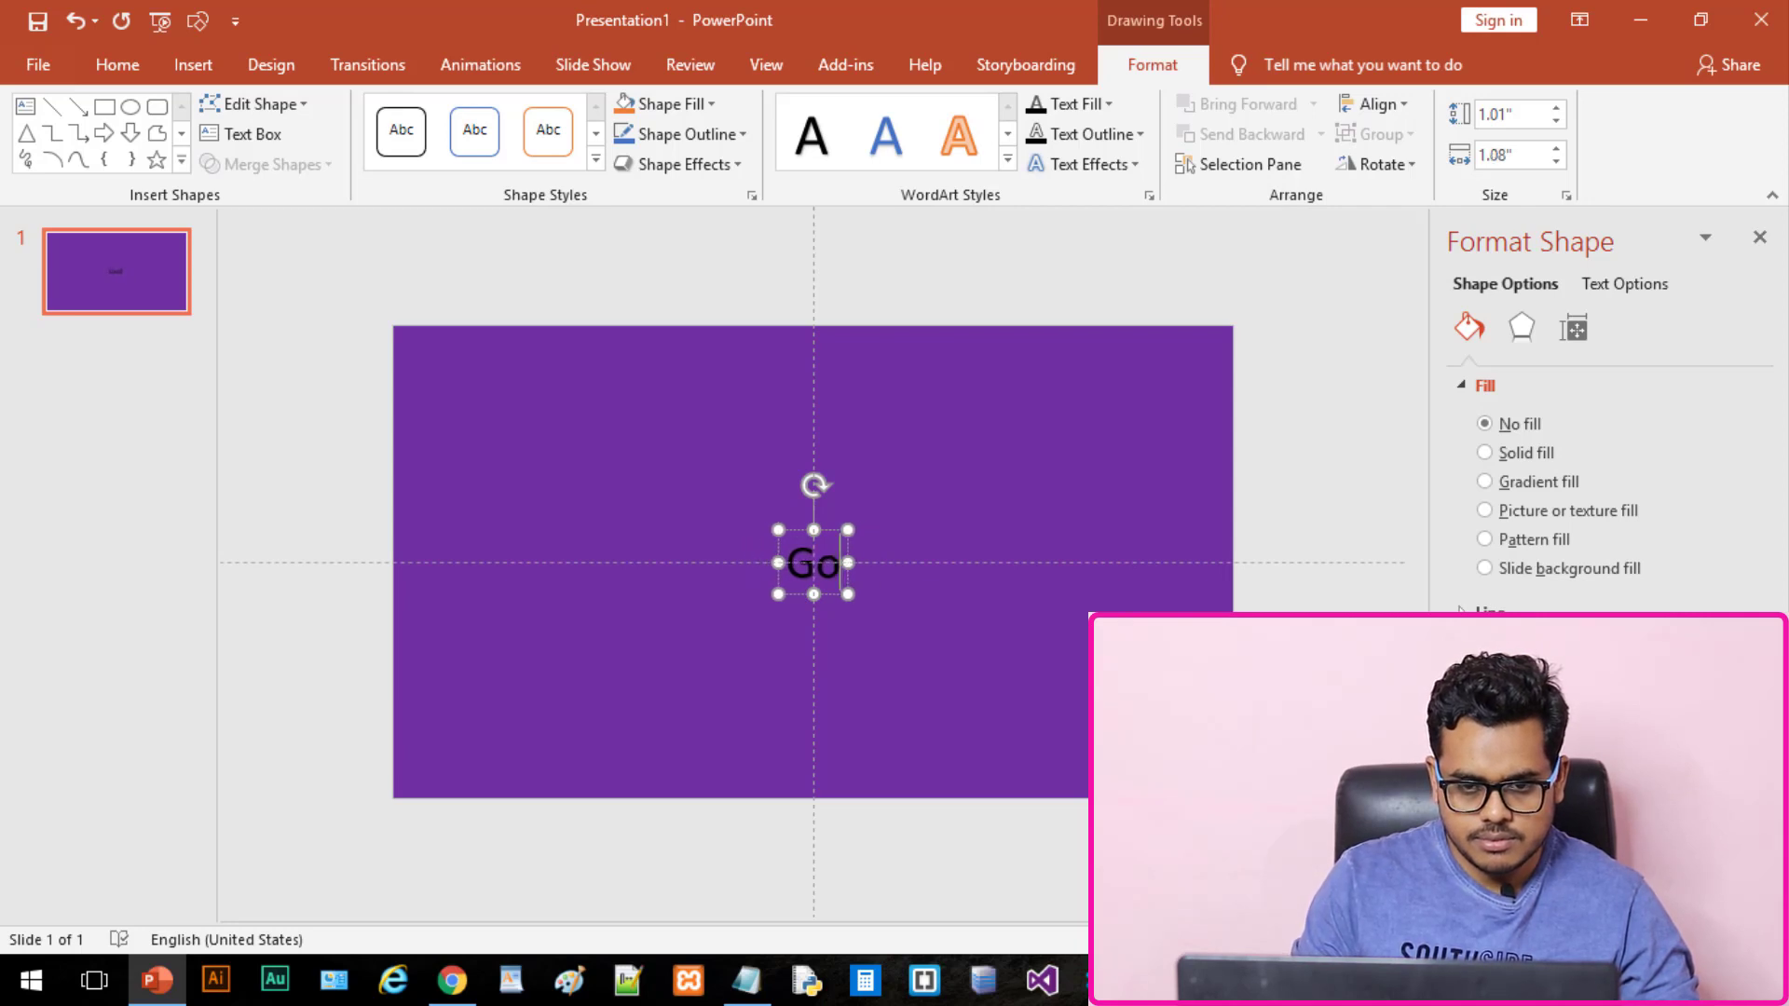
type("od M")
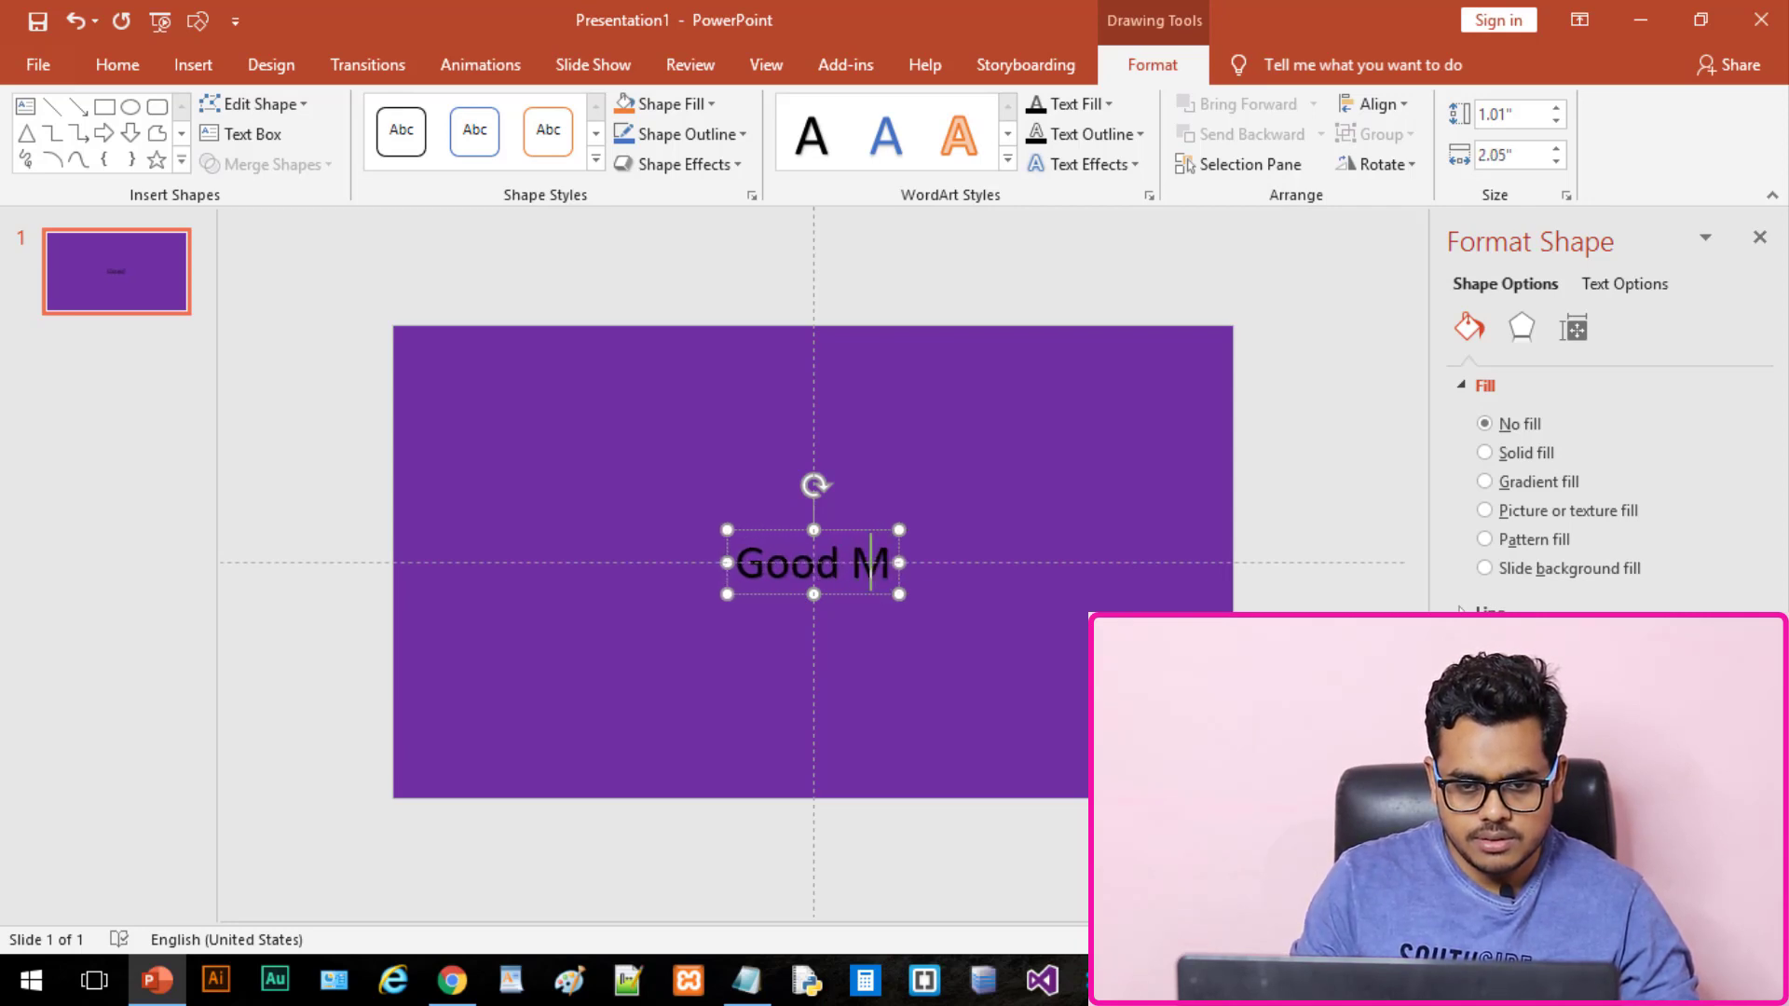
type("orni")
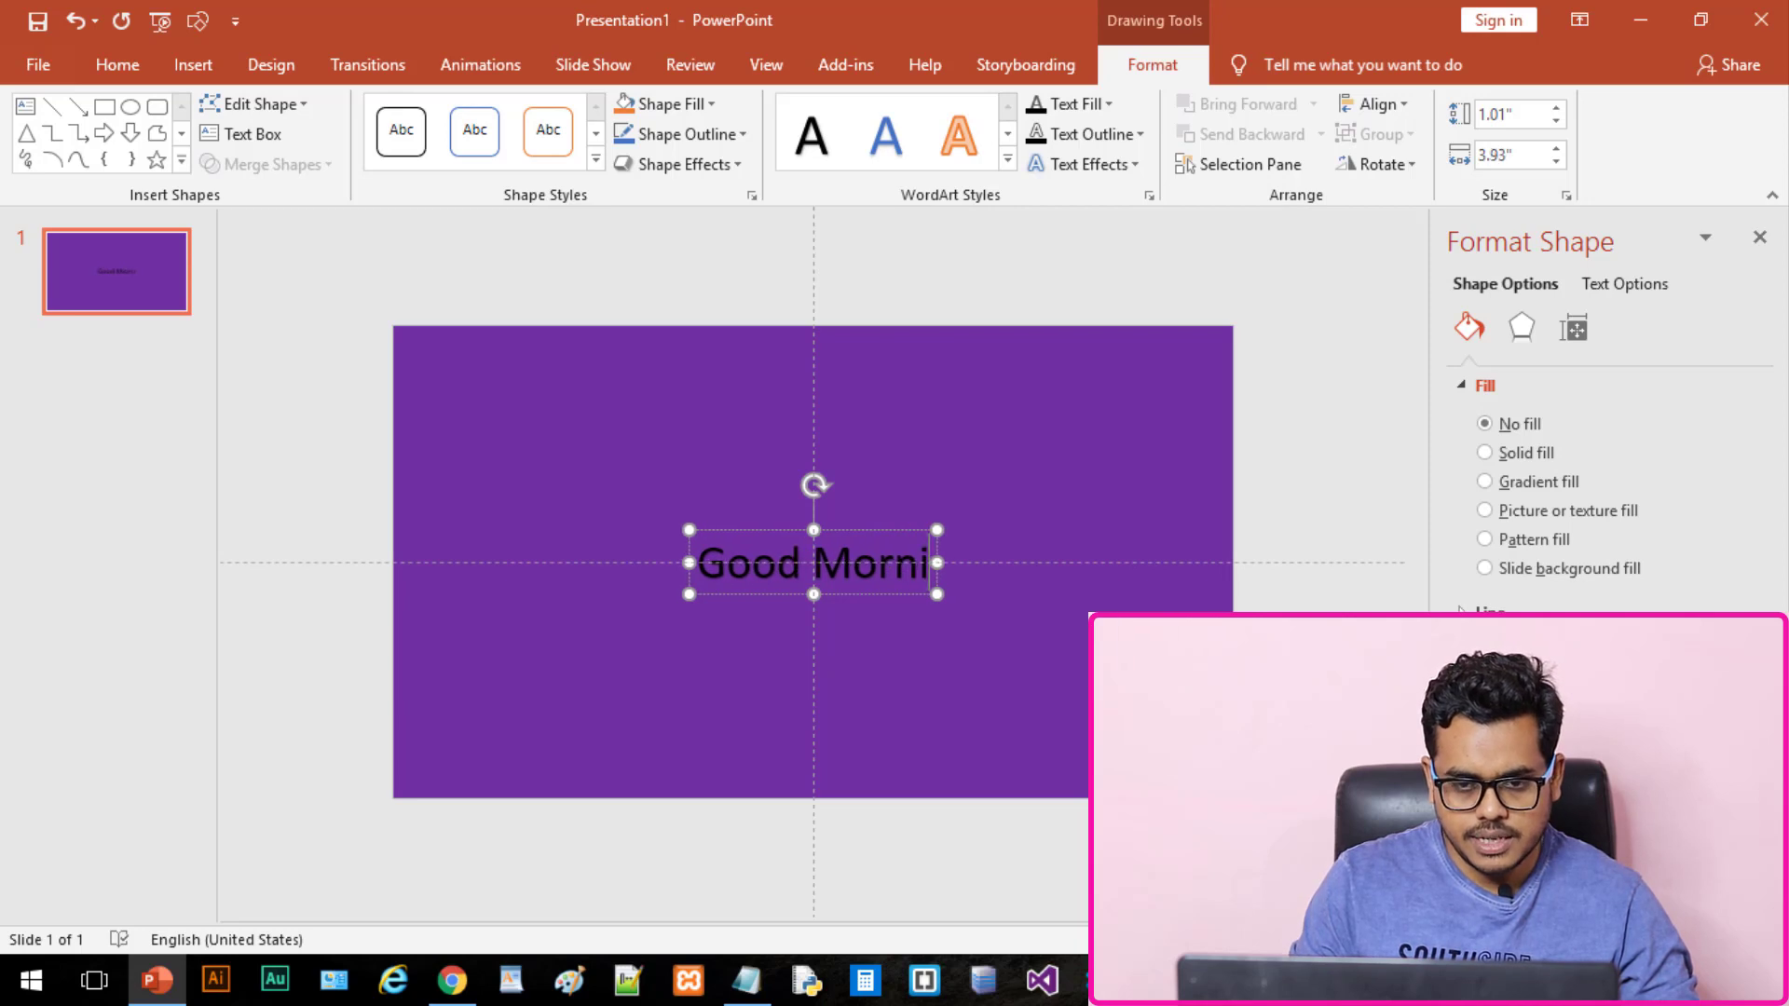
type("ng")
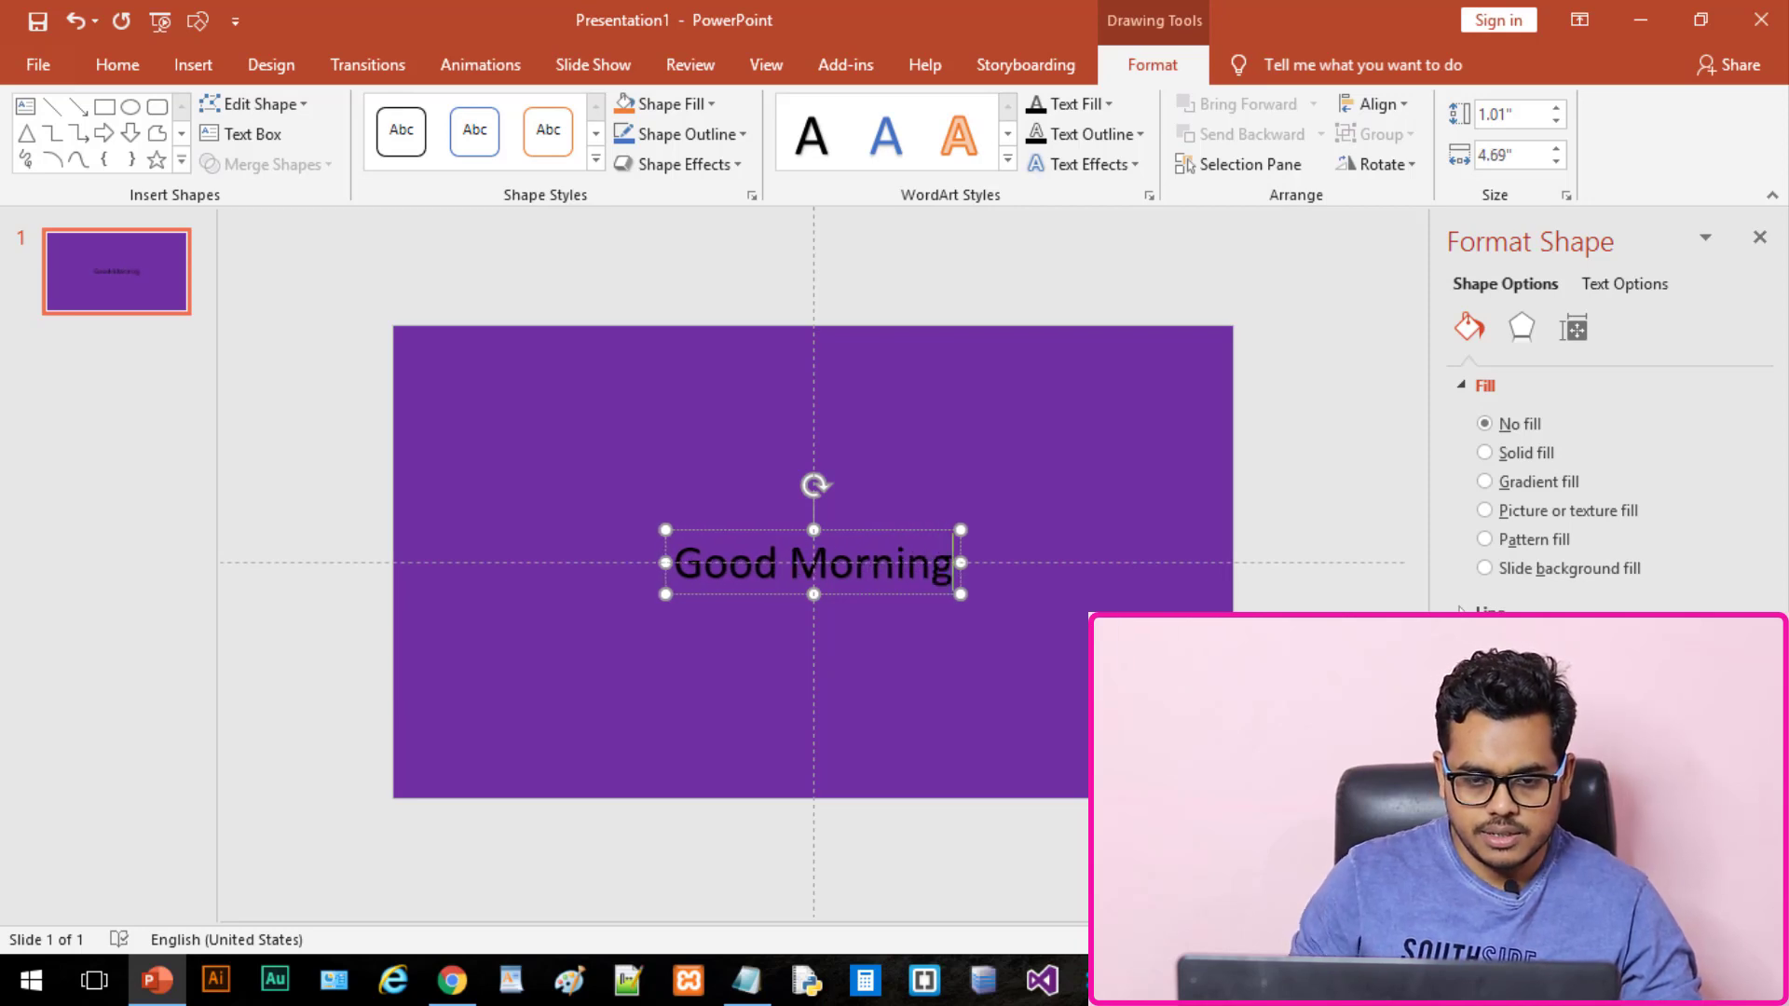
Step: Make the Good Morning text bold and white
key("ctrl+a")
left_click(117, 64)
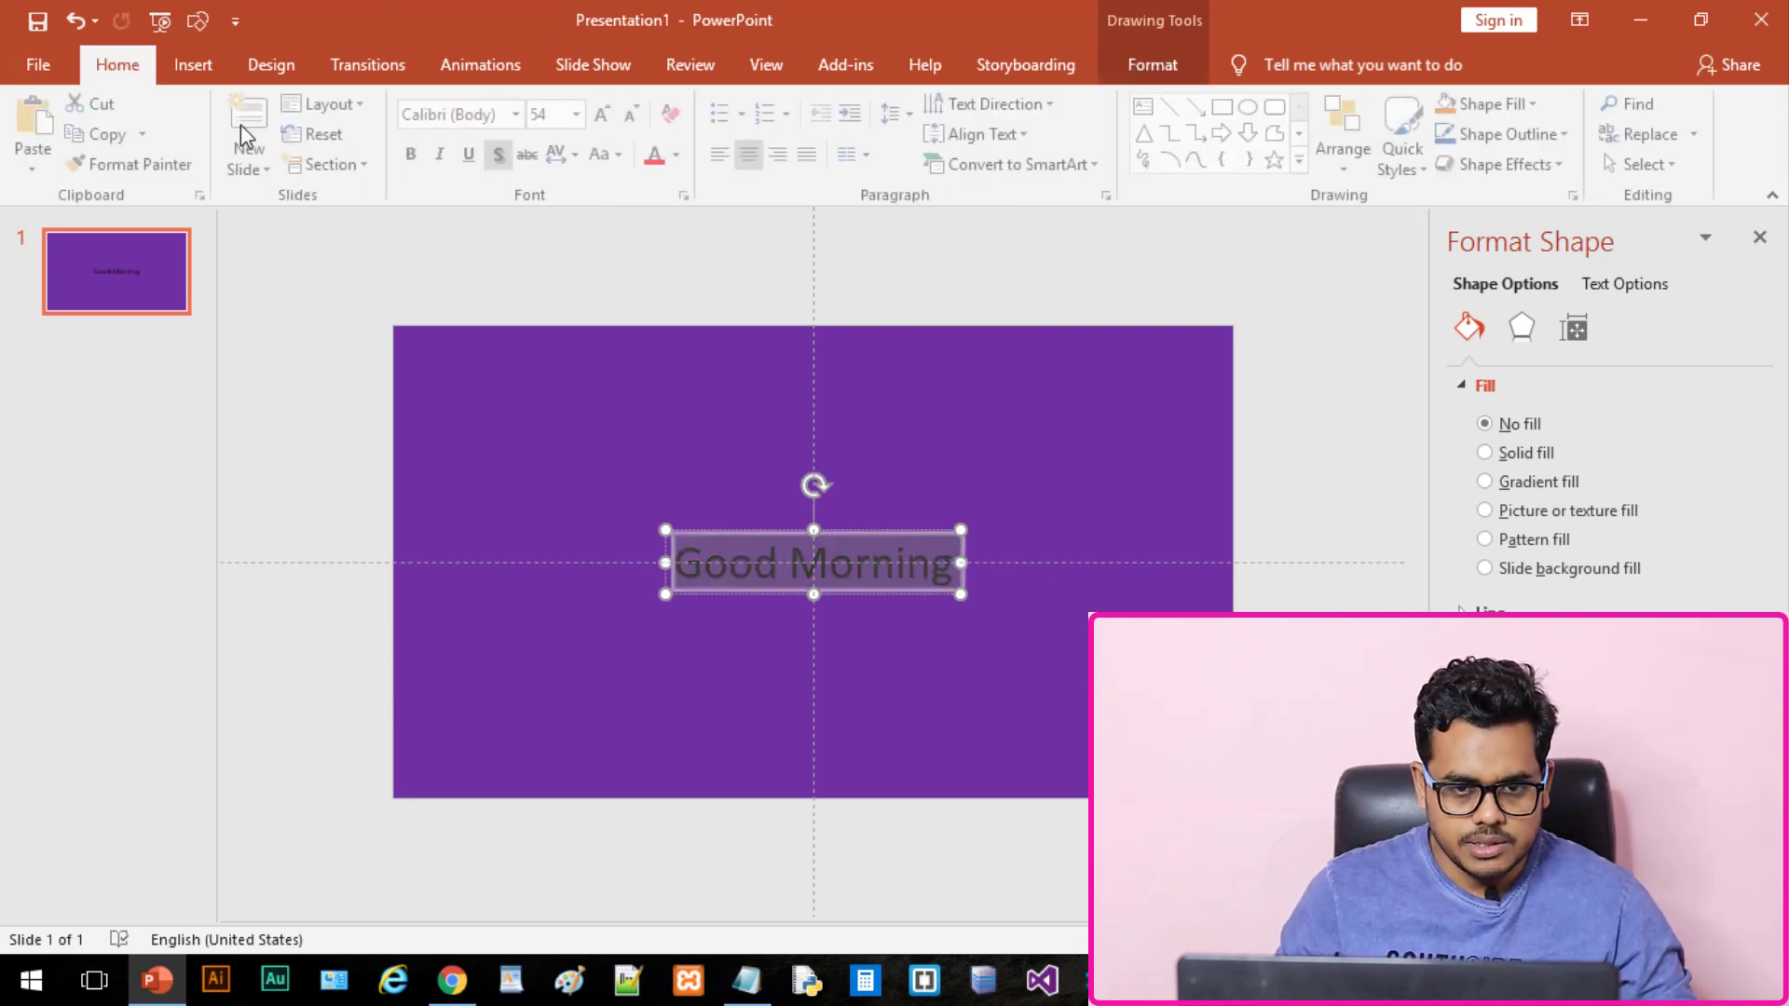
left_click(445, 154)
left_click(416, 153)
left_click(445, 154)
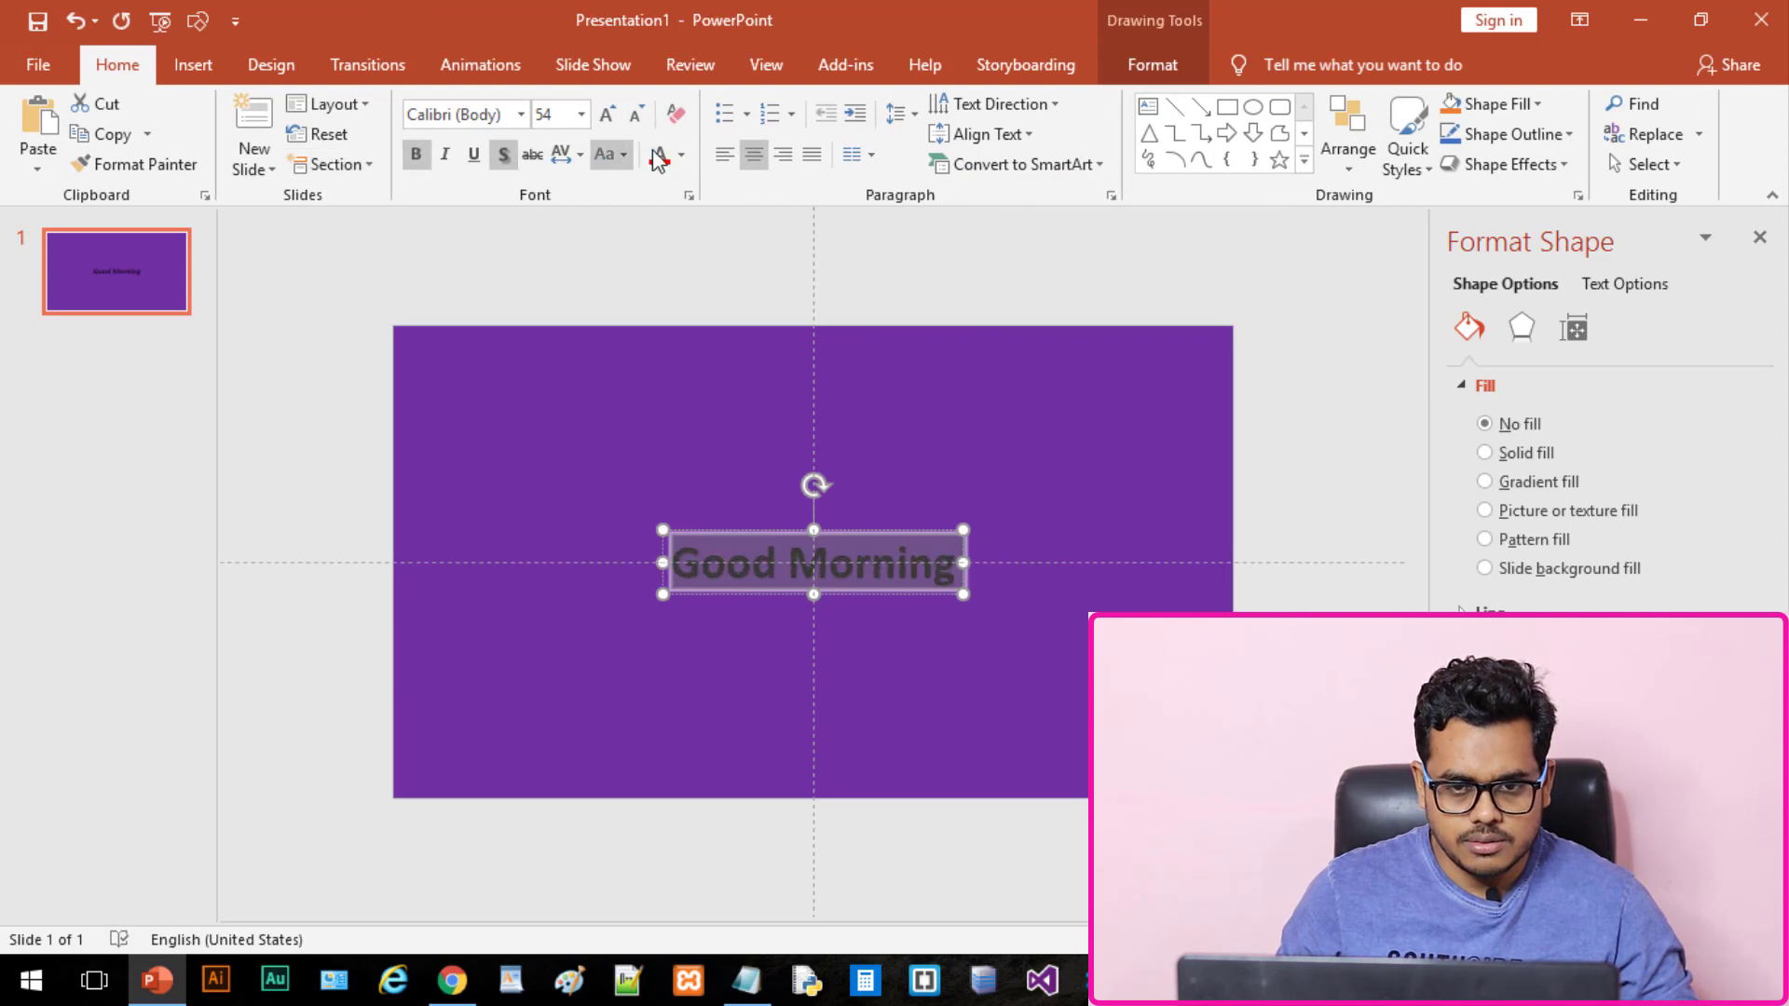
left_click(681, 155)
left_click(658, 213)
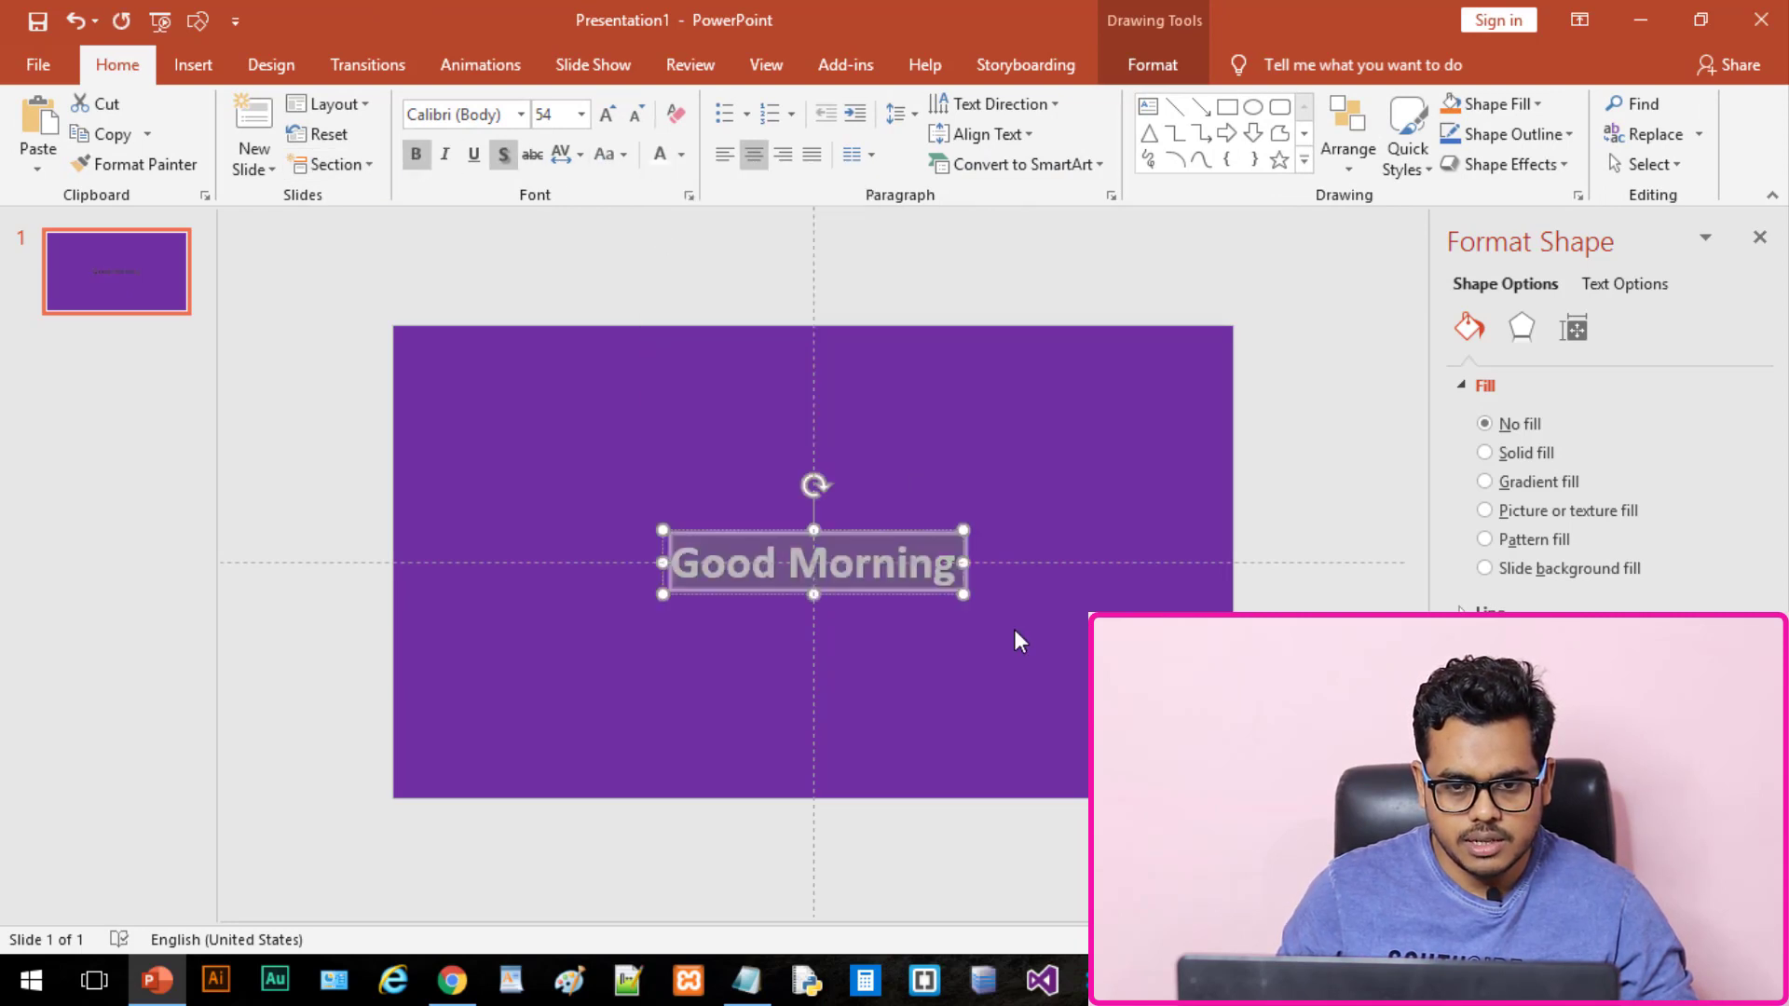
Step: Enlarge the text to 96 pt and recentre it on the slide
left_click(607, 114)
left_click(606, 113)
left_click(607, 114)
left_click(606, 114)
left_click(607, 114)
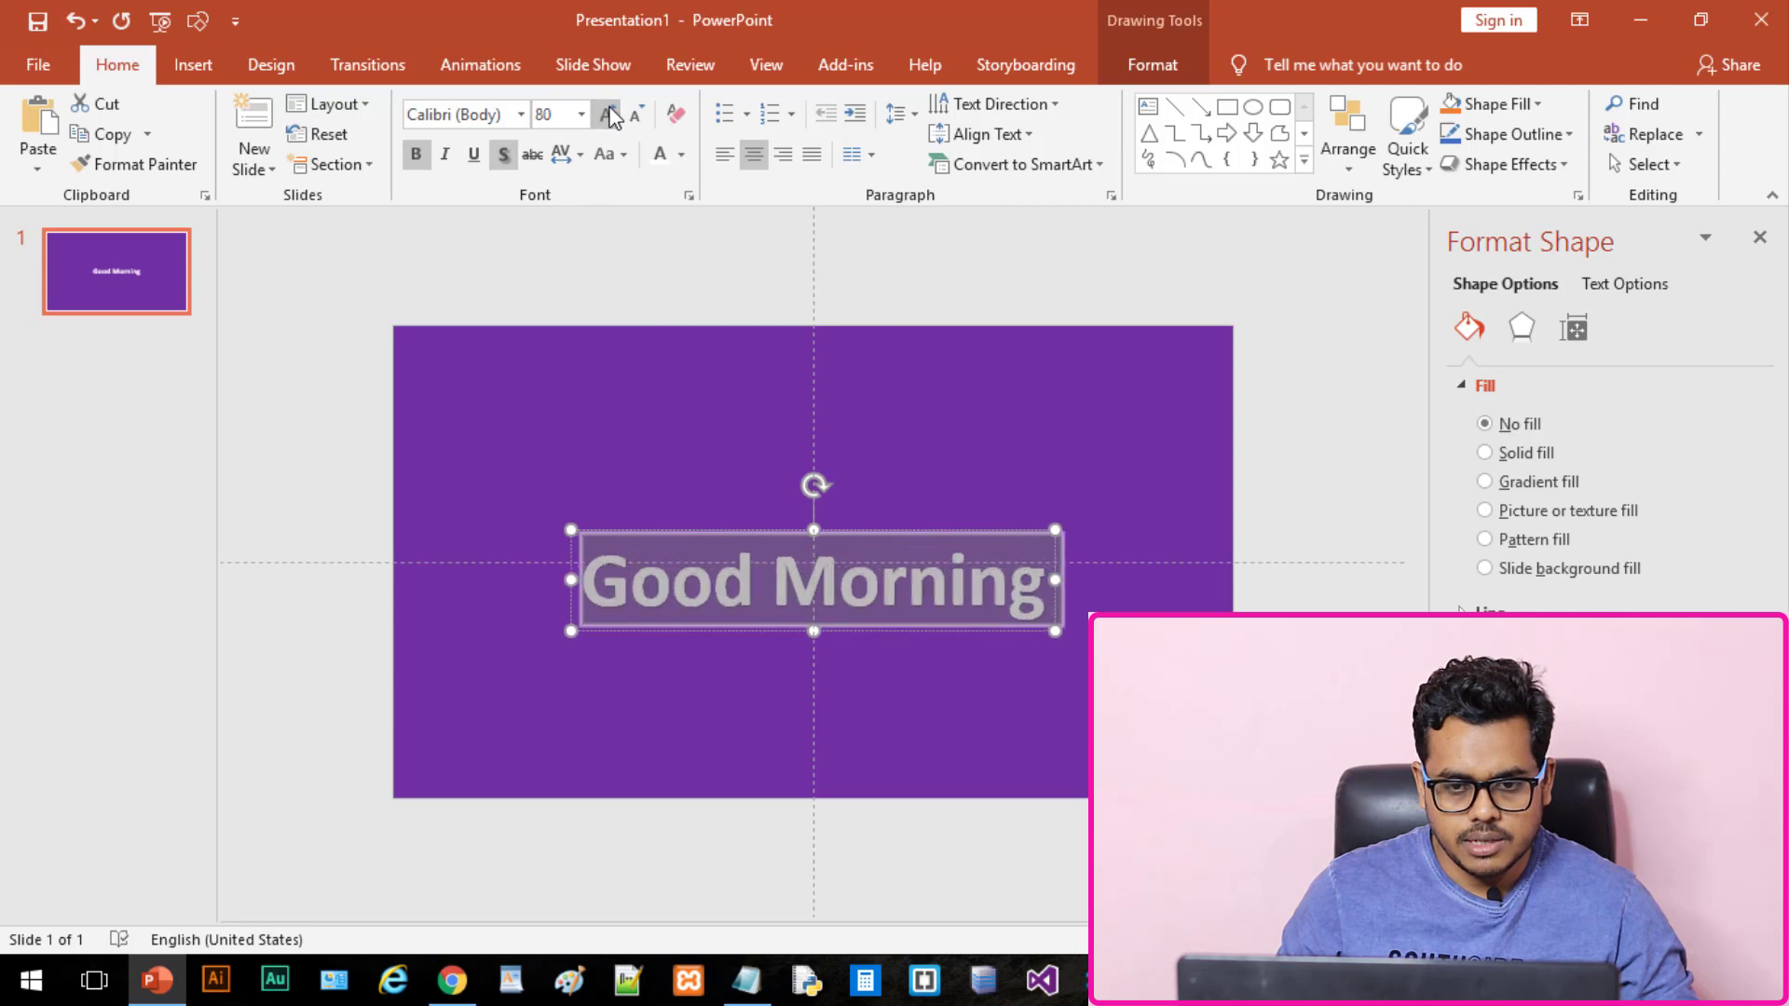
left_click(607, 114)
left_click_drag(883, 536, 887, 515)
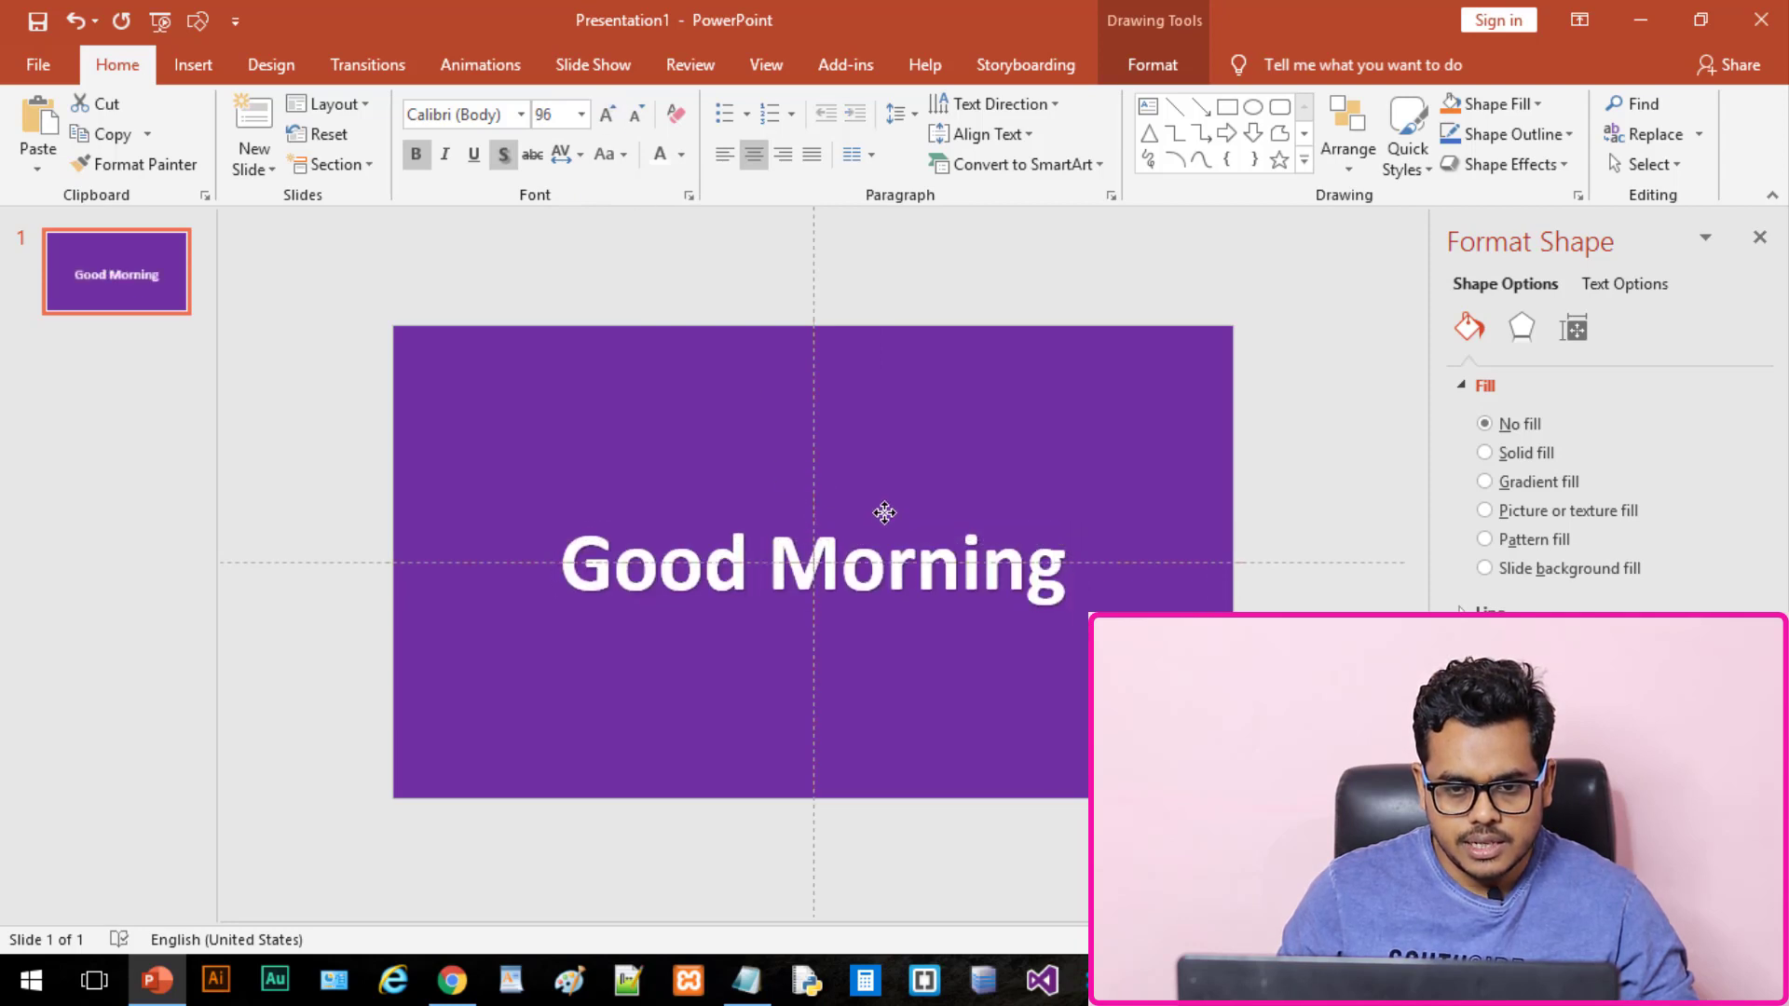
left_click(961, 673)
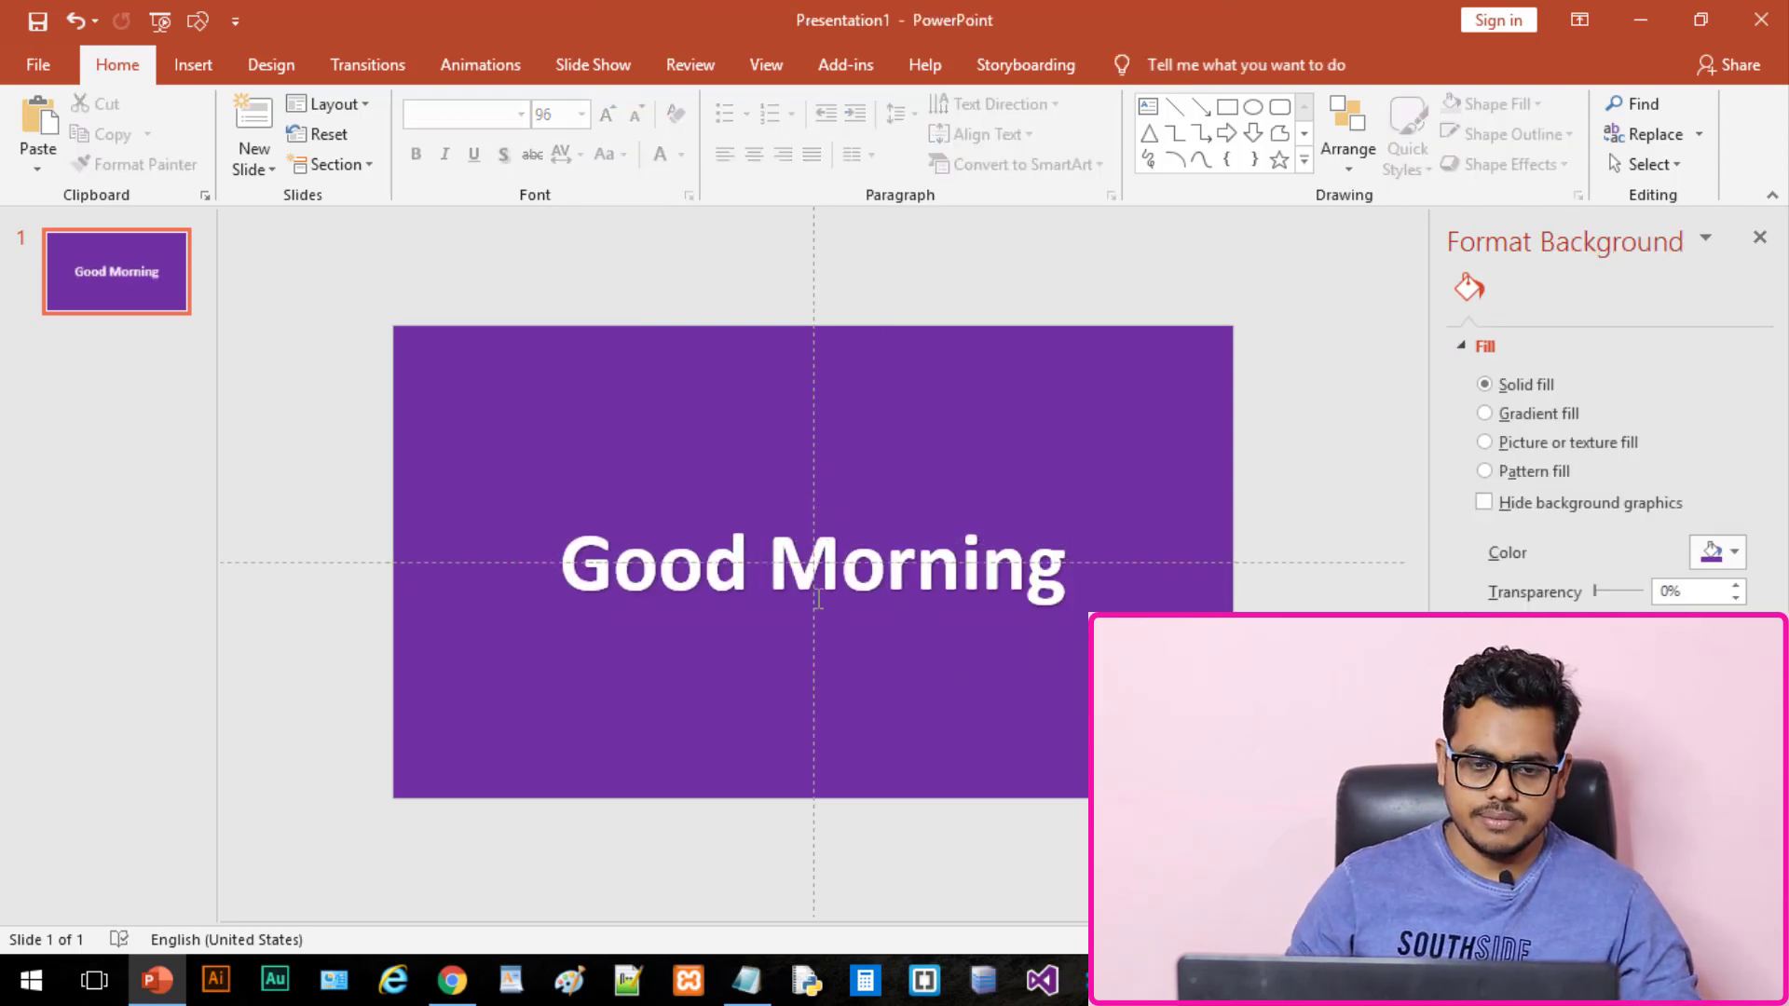
left_click(805, 533)
Step: Open Save As and browse into the TEMP WORKING folder
left_click(657, 368)
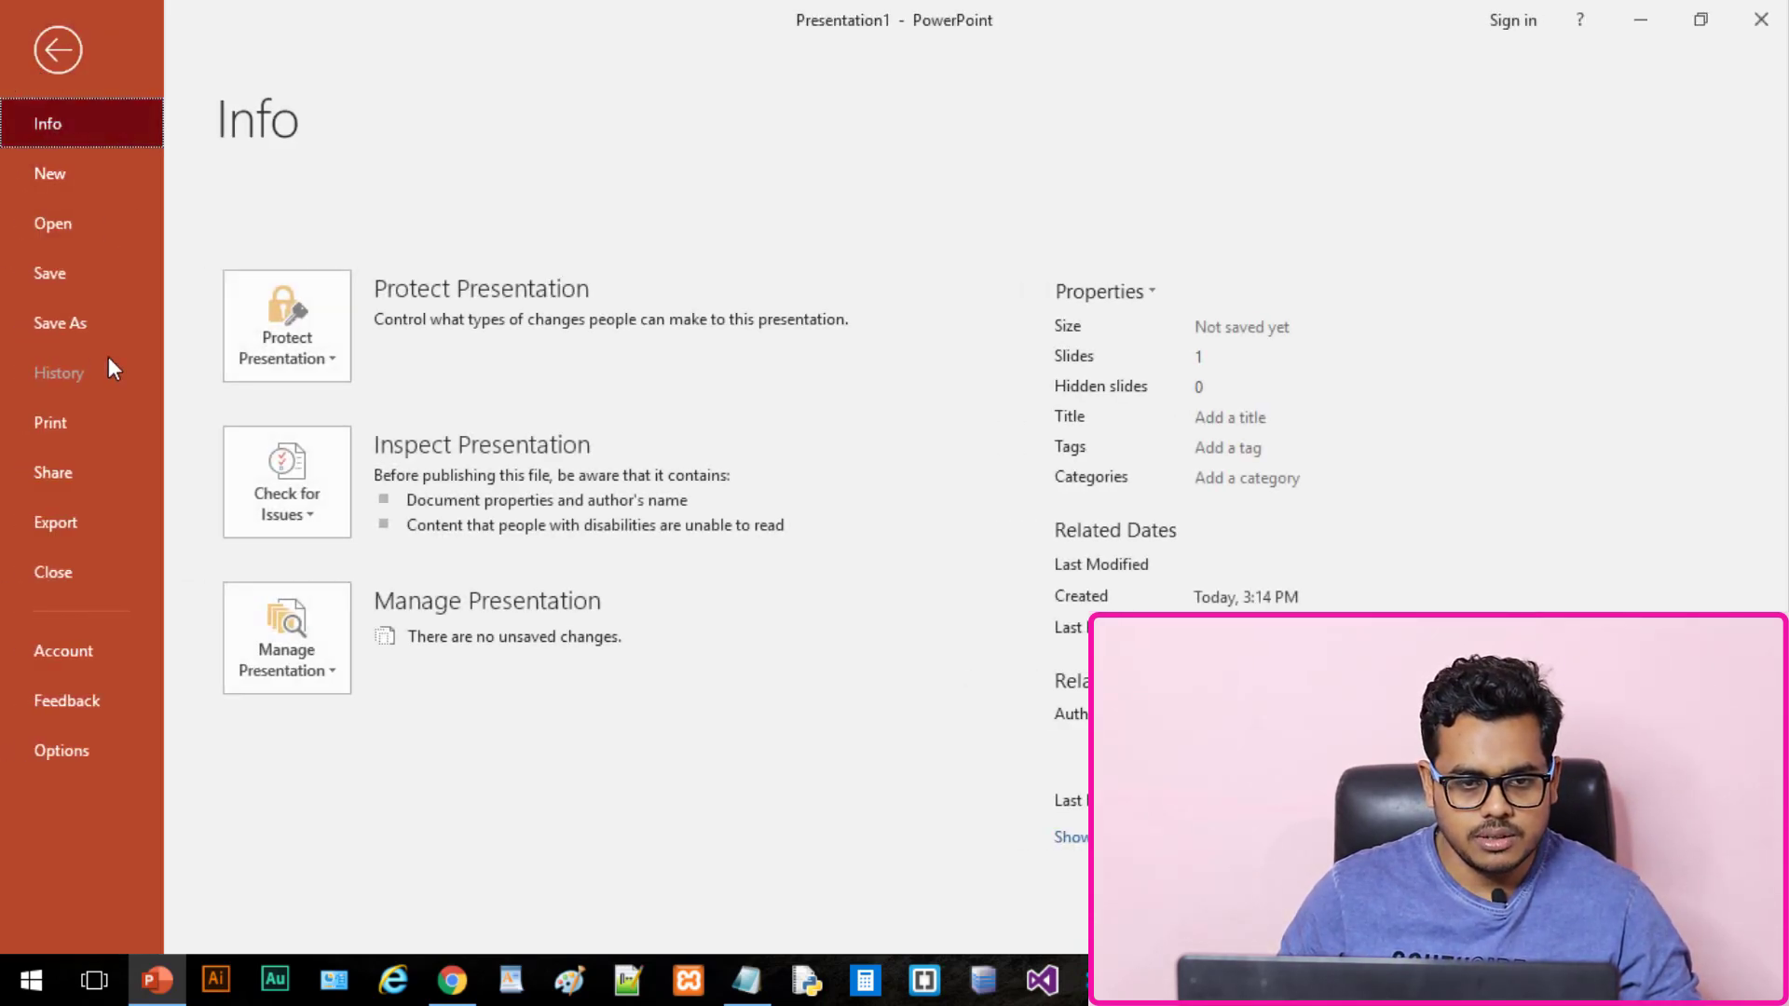
left_click(63, 332)
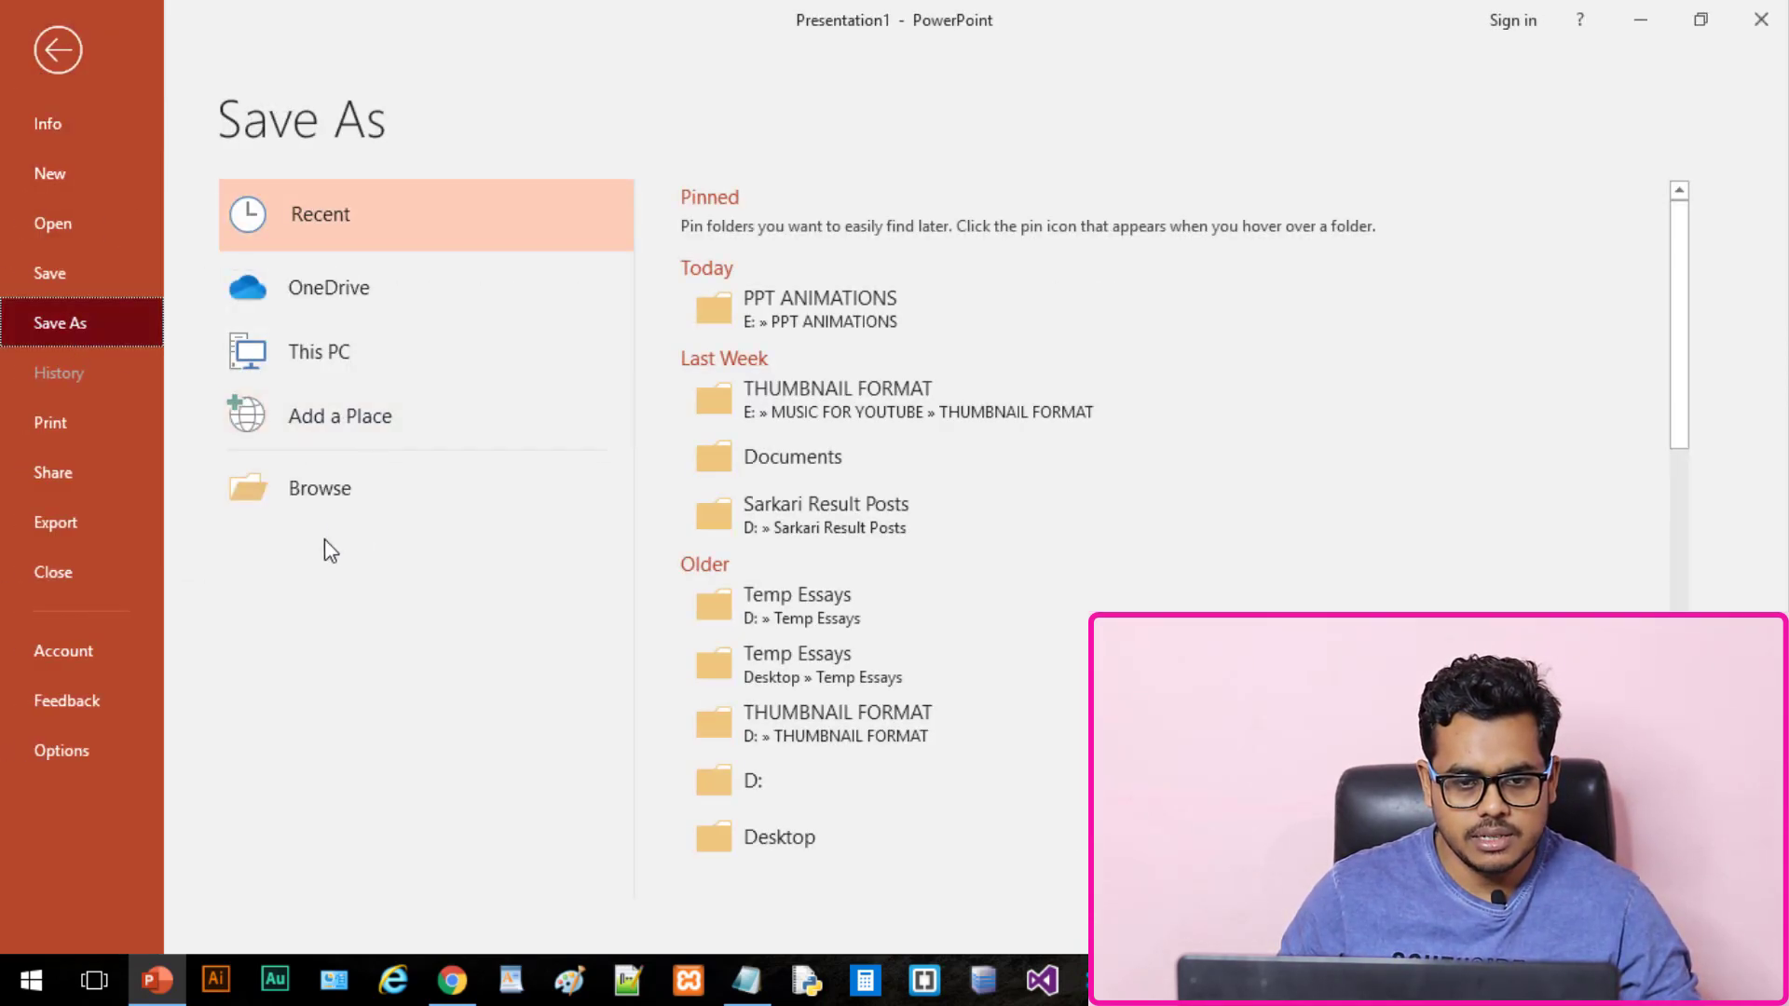
left_click(559, 511)
scroll(1035, 736, "down", 1)
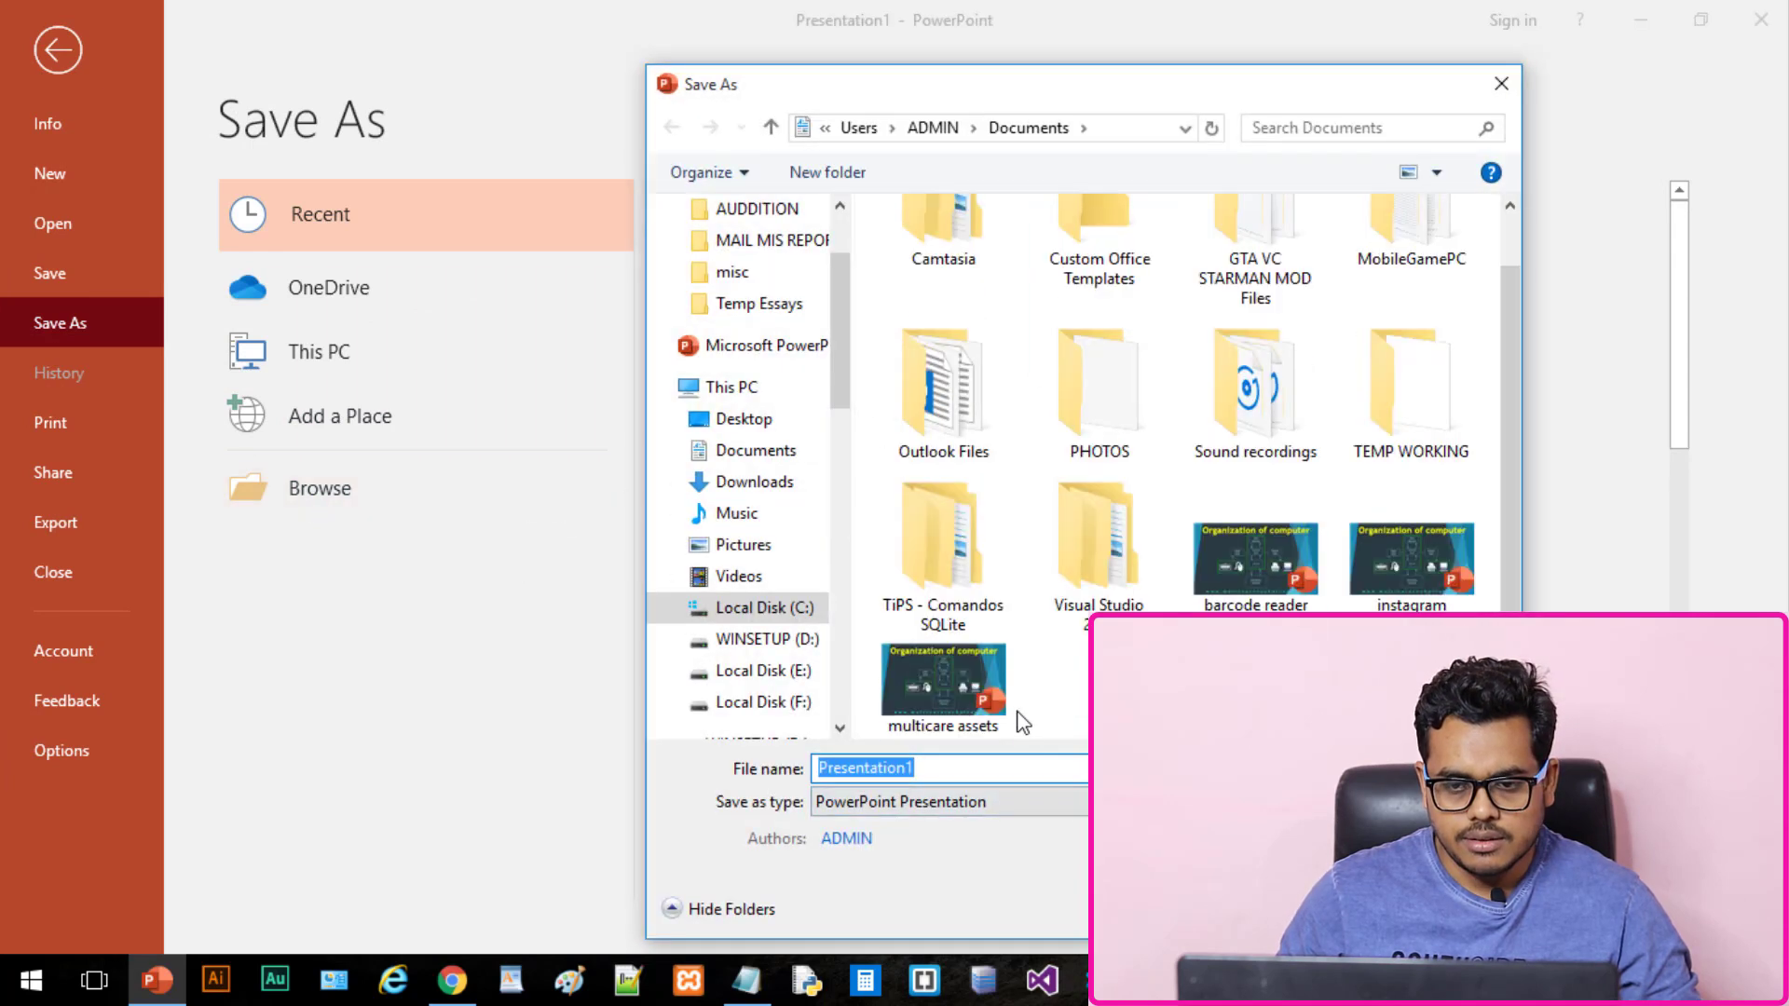
double_click(1377, 451)
Step: Save only the current slide as a PNG named PIC2
left_click(897, 803)
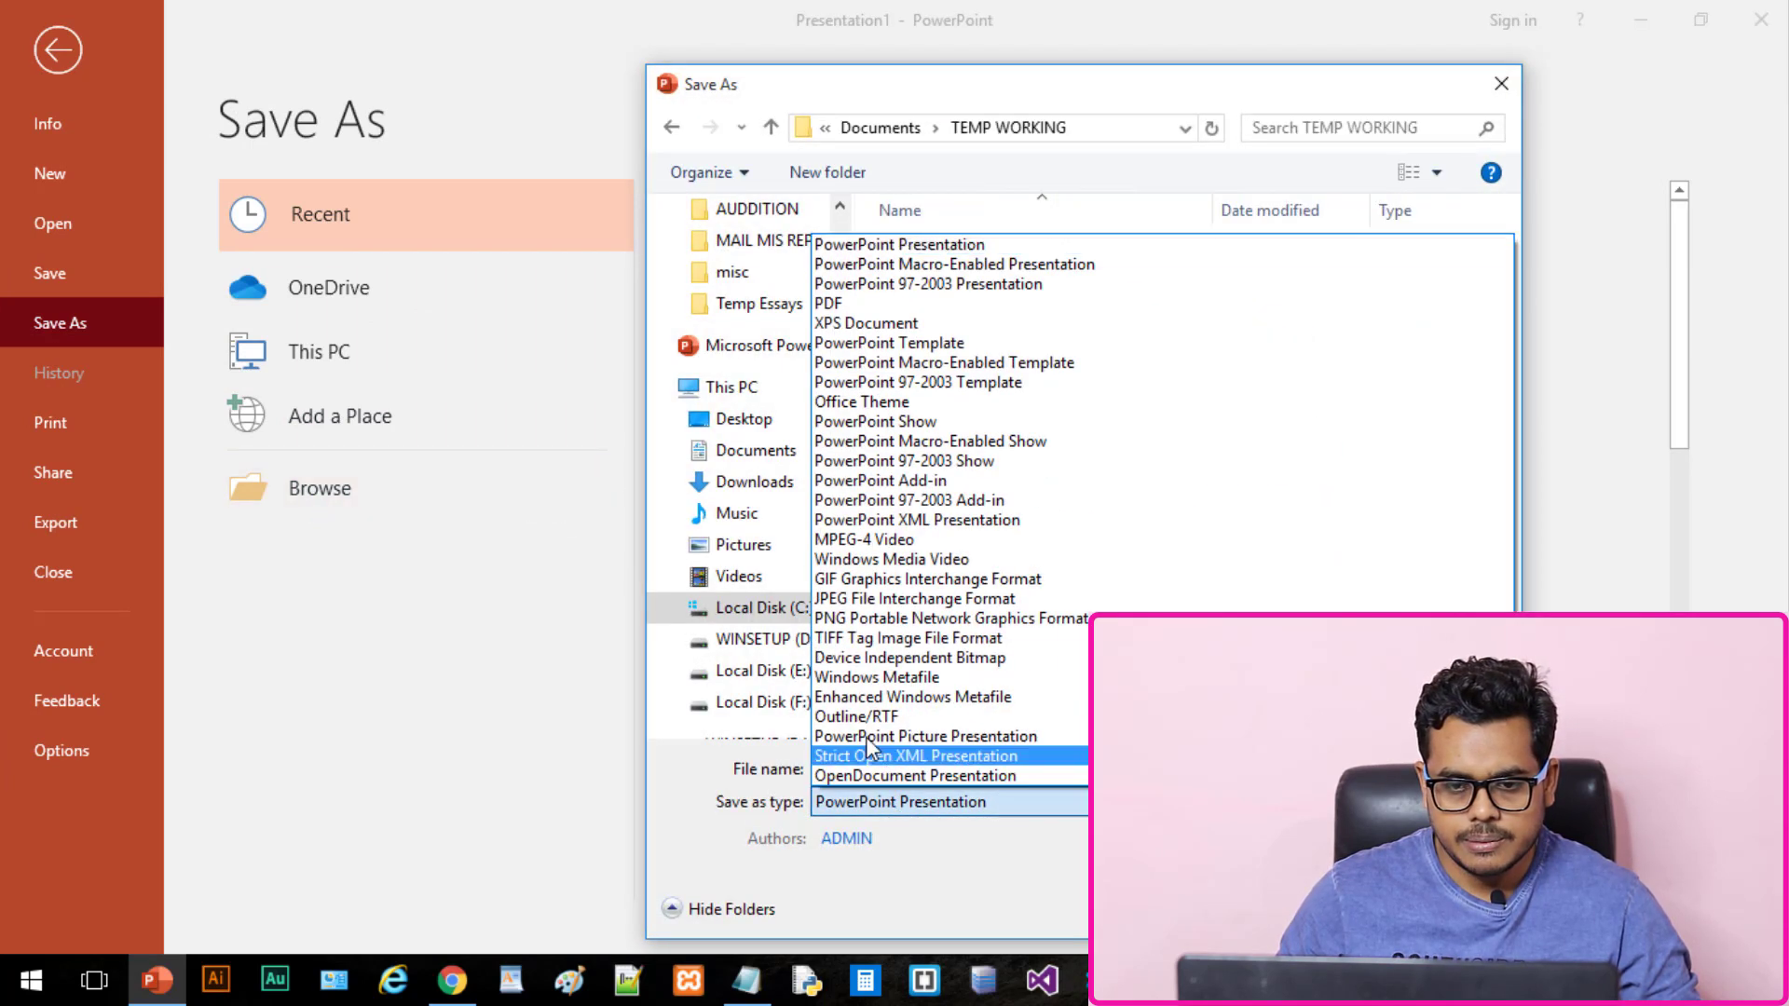
left_click(871, 617)
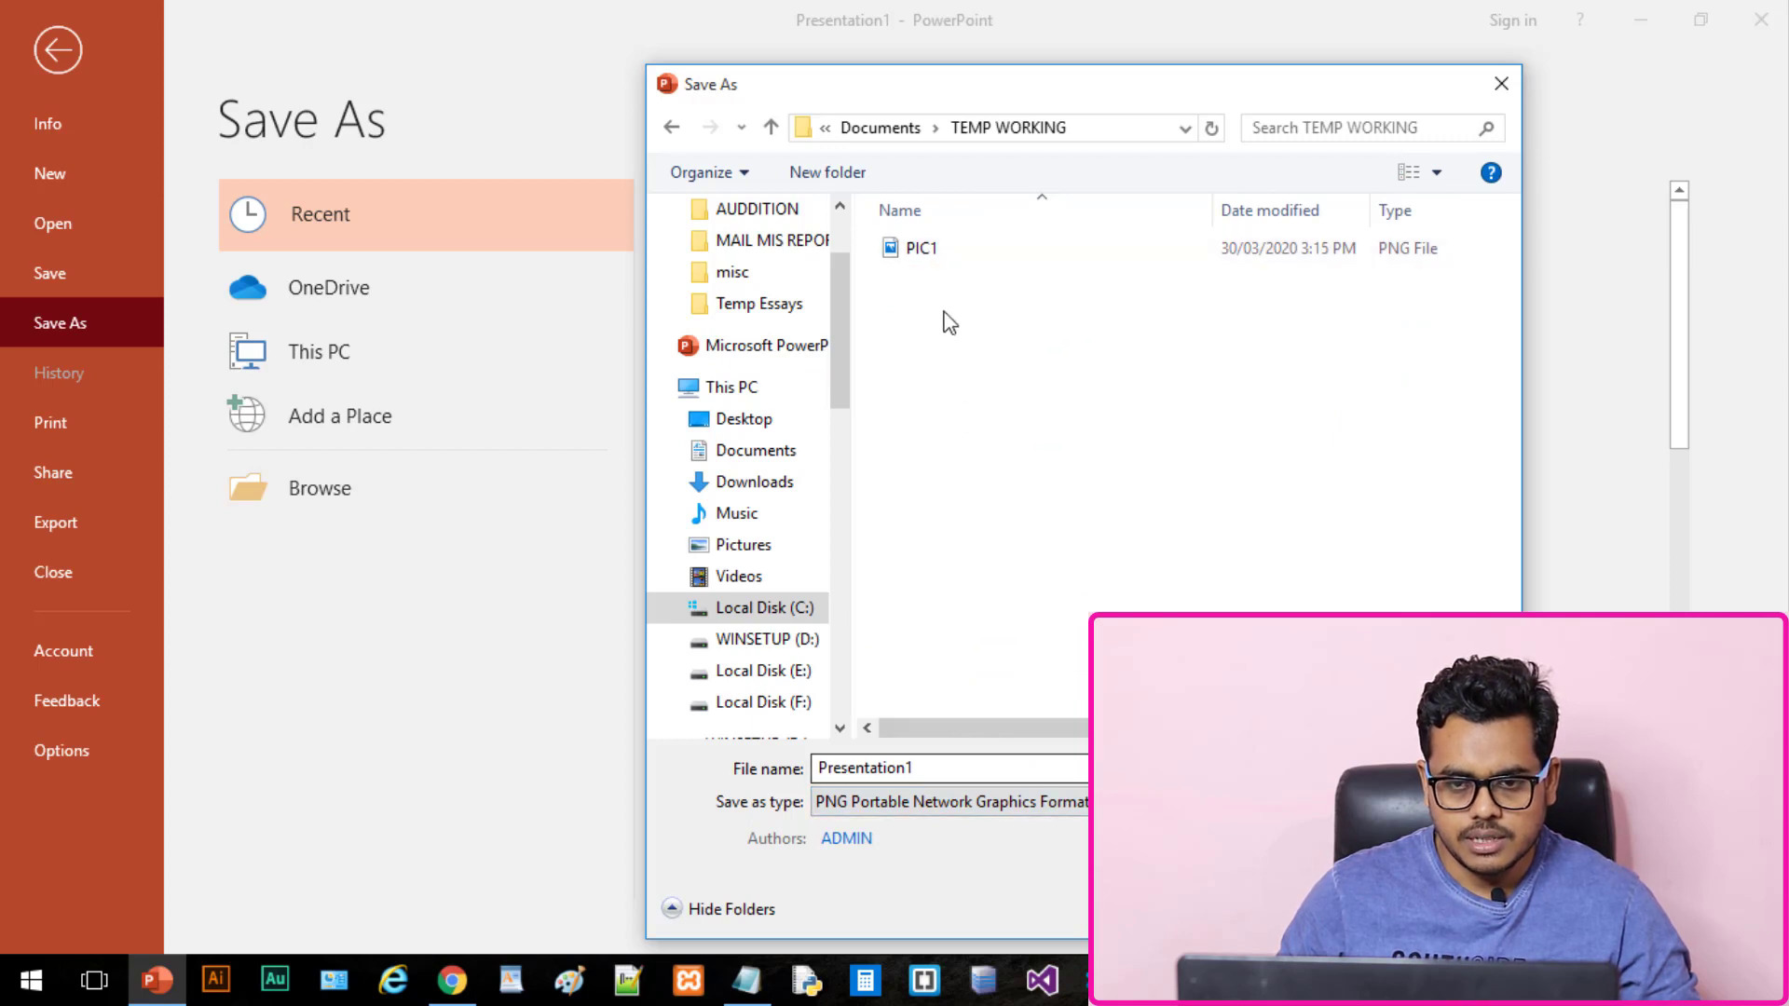
left_click(937, 248)
left_click(897, 769)
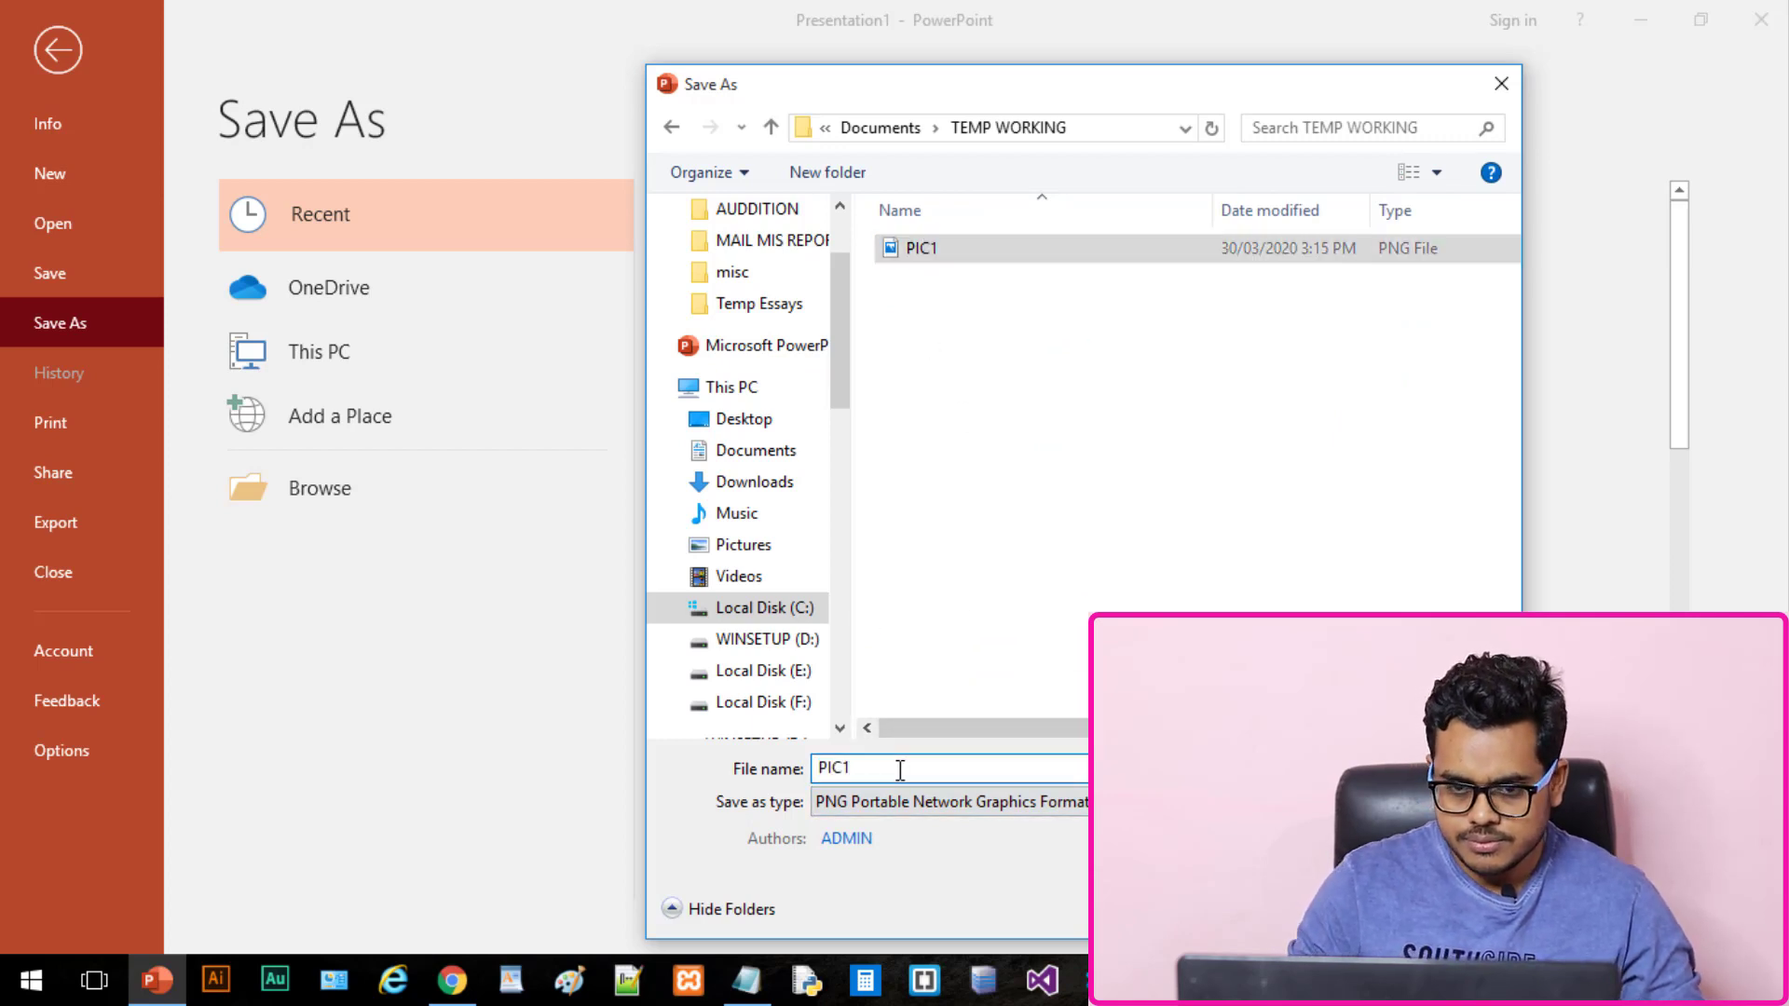
key("BackSpace")
type("2")
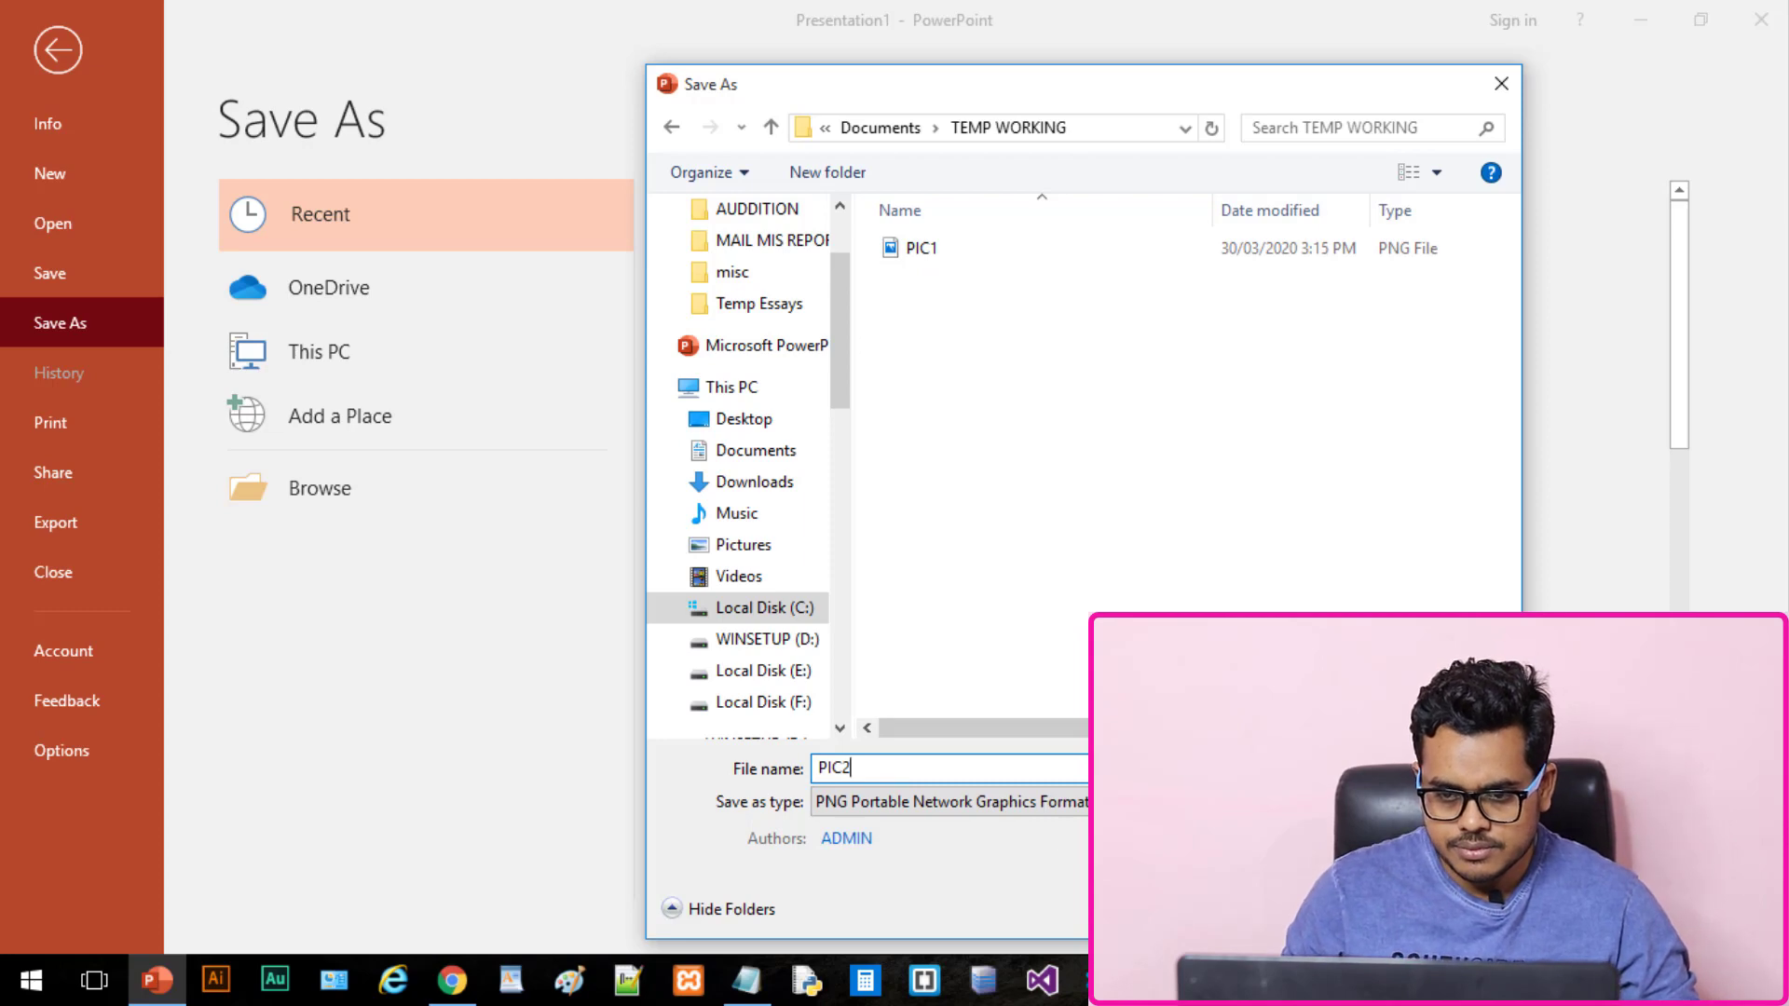
key("Return")
left_click(890, 559)
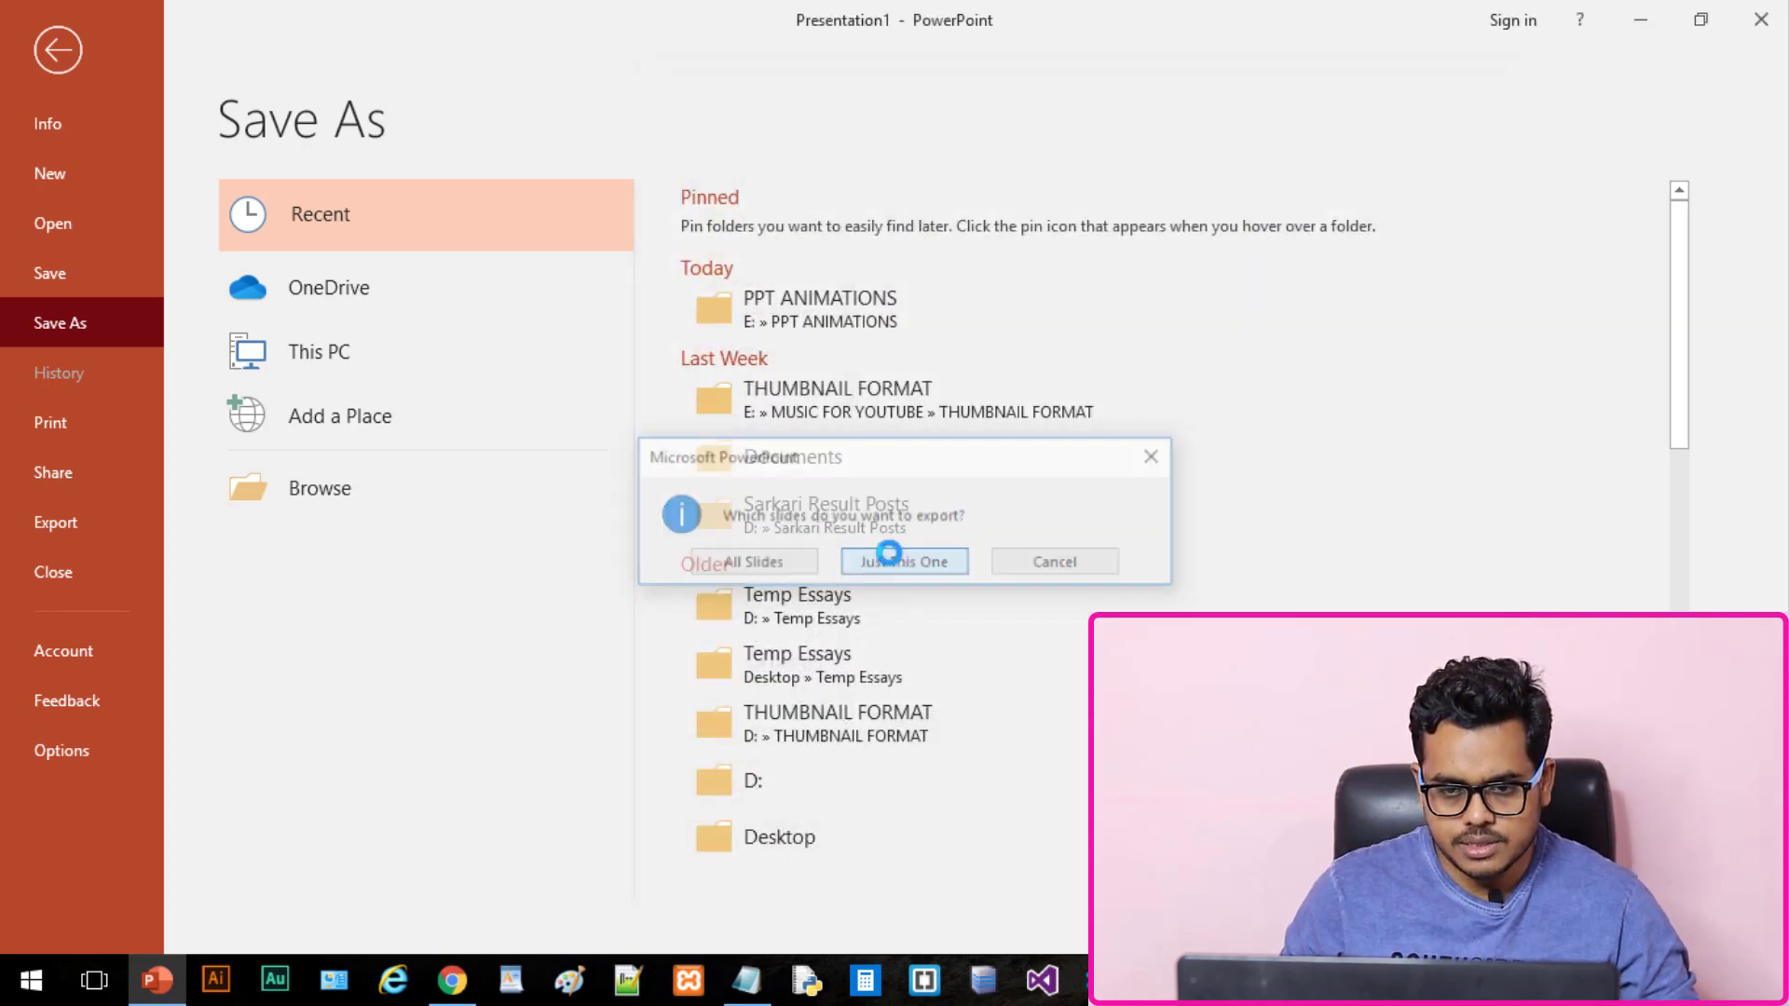
mouse_move(805, 982)
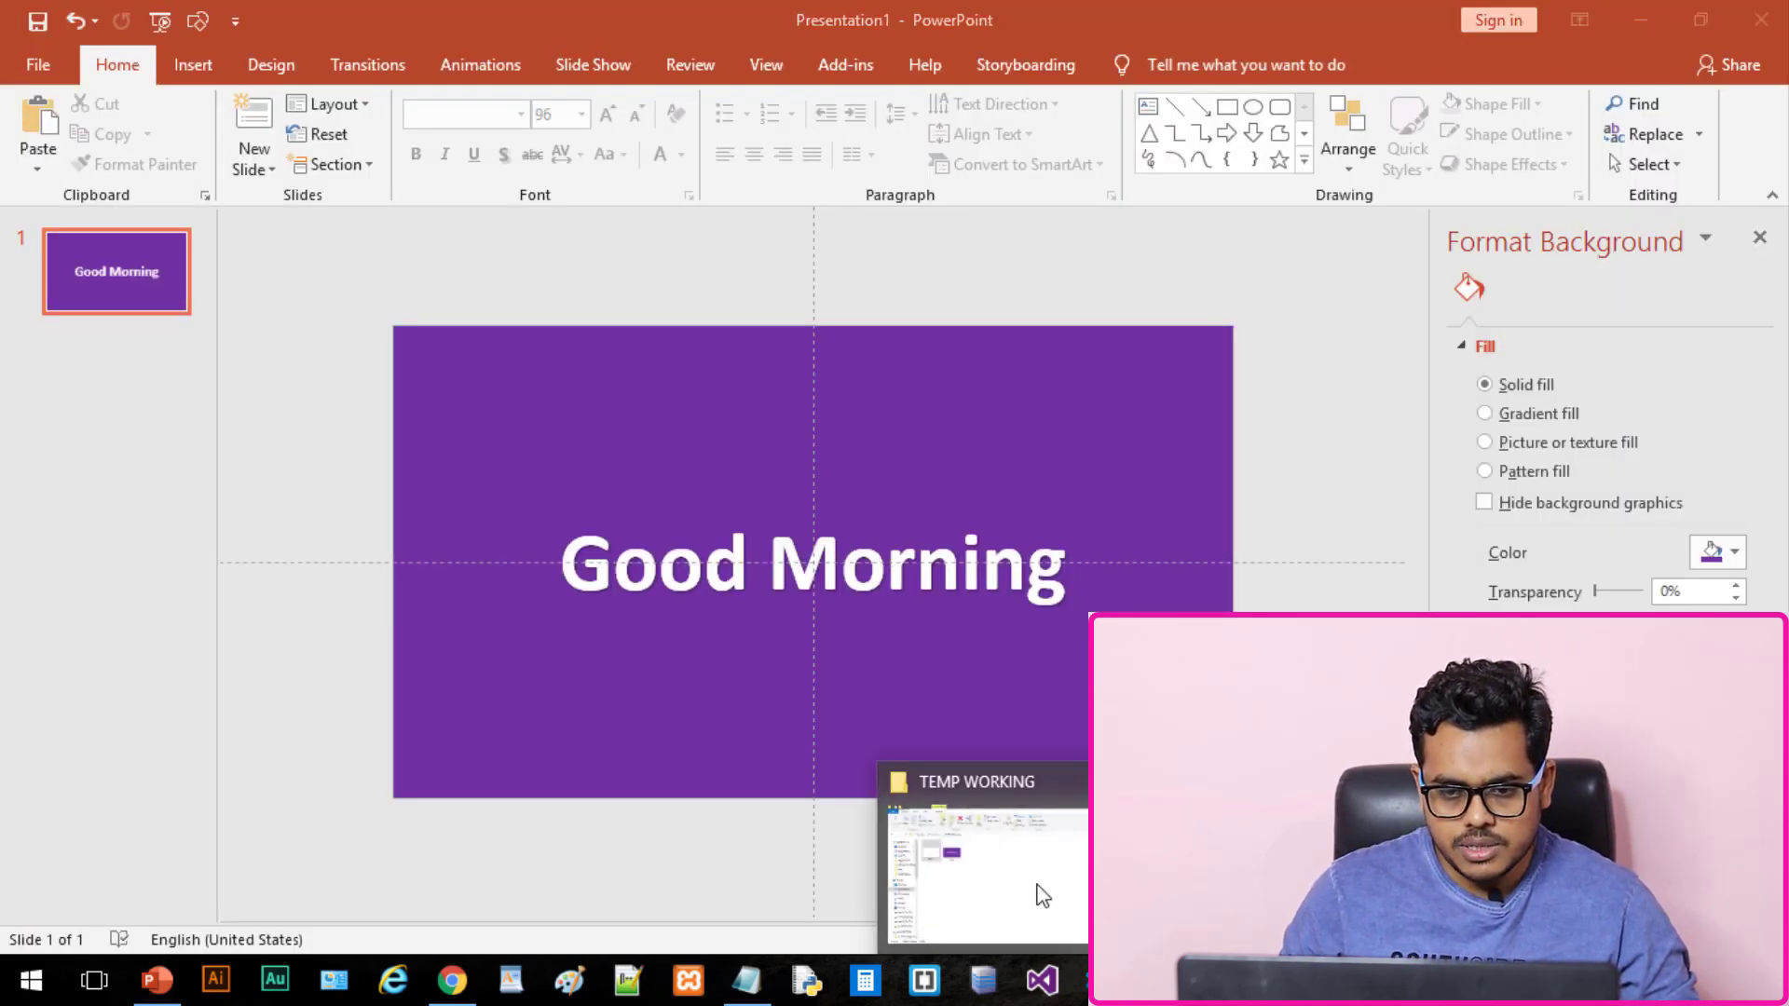
Step: Refresh the TEMP WORKING folder so the new PIC2 file appears
left_click(1037, 893)
right_click(752, 467)
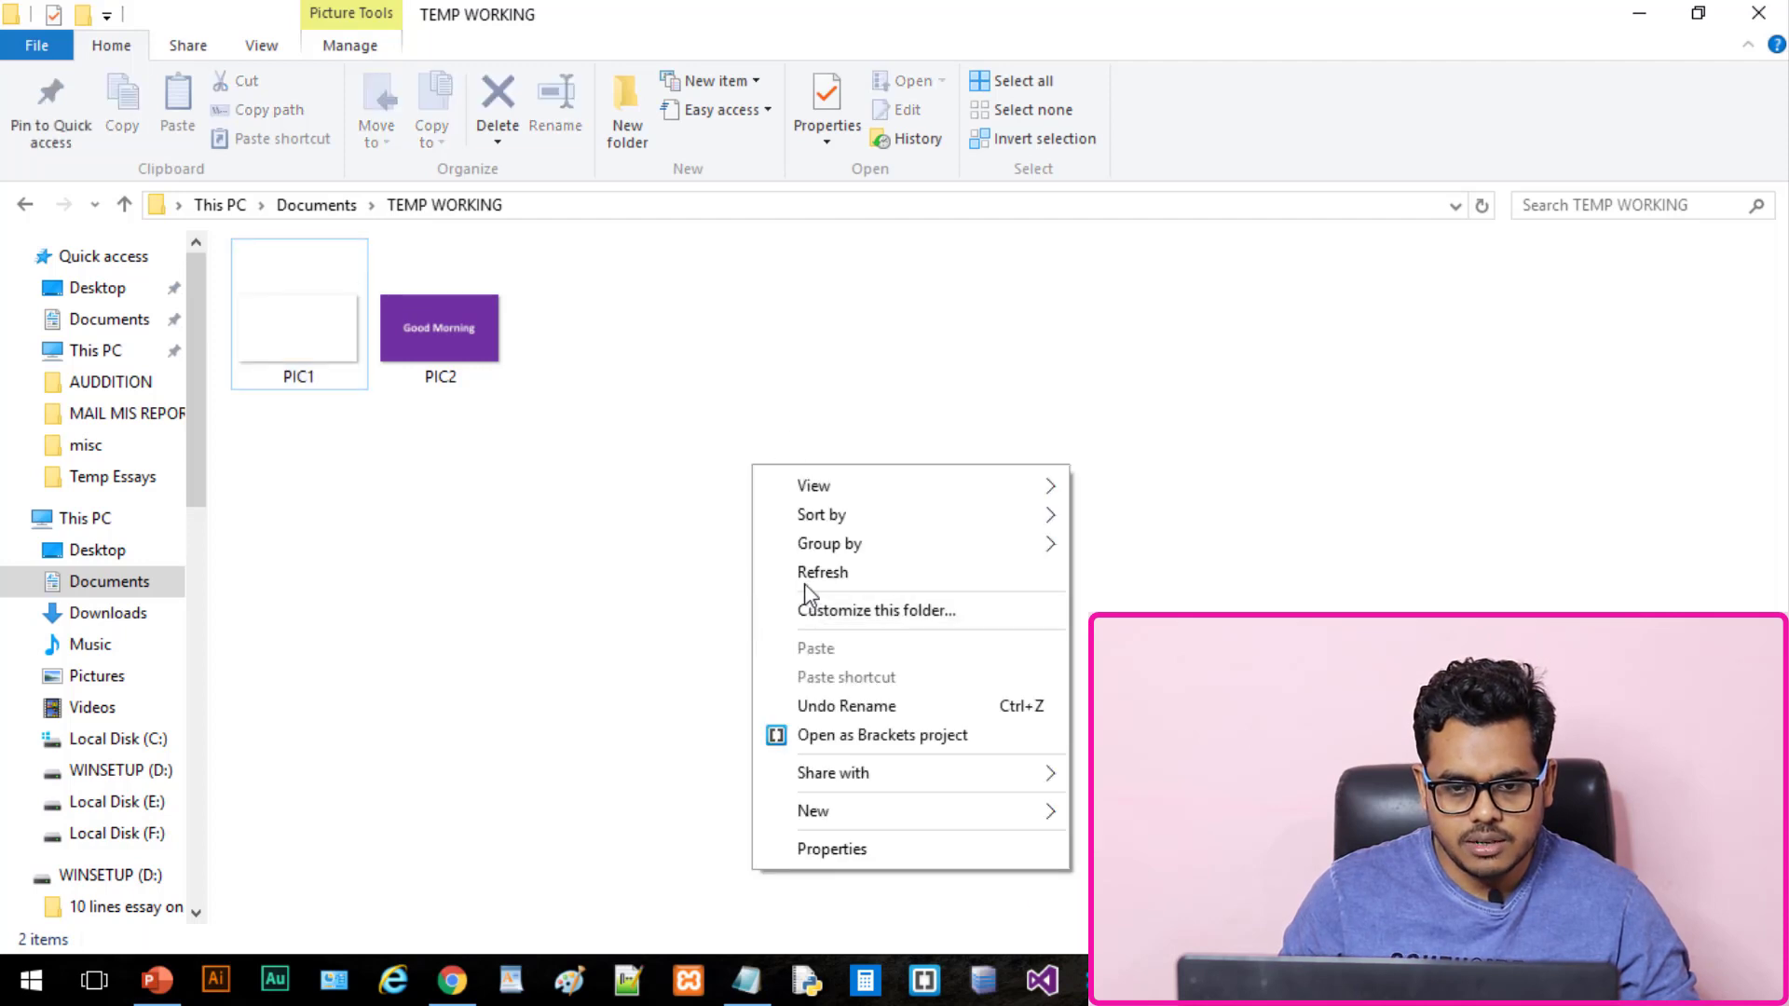
left_click(810, 576)
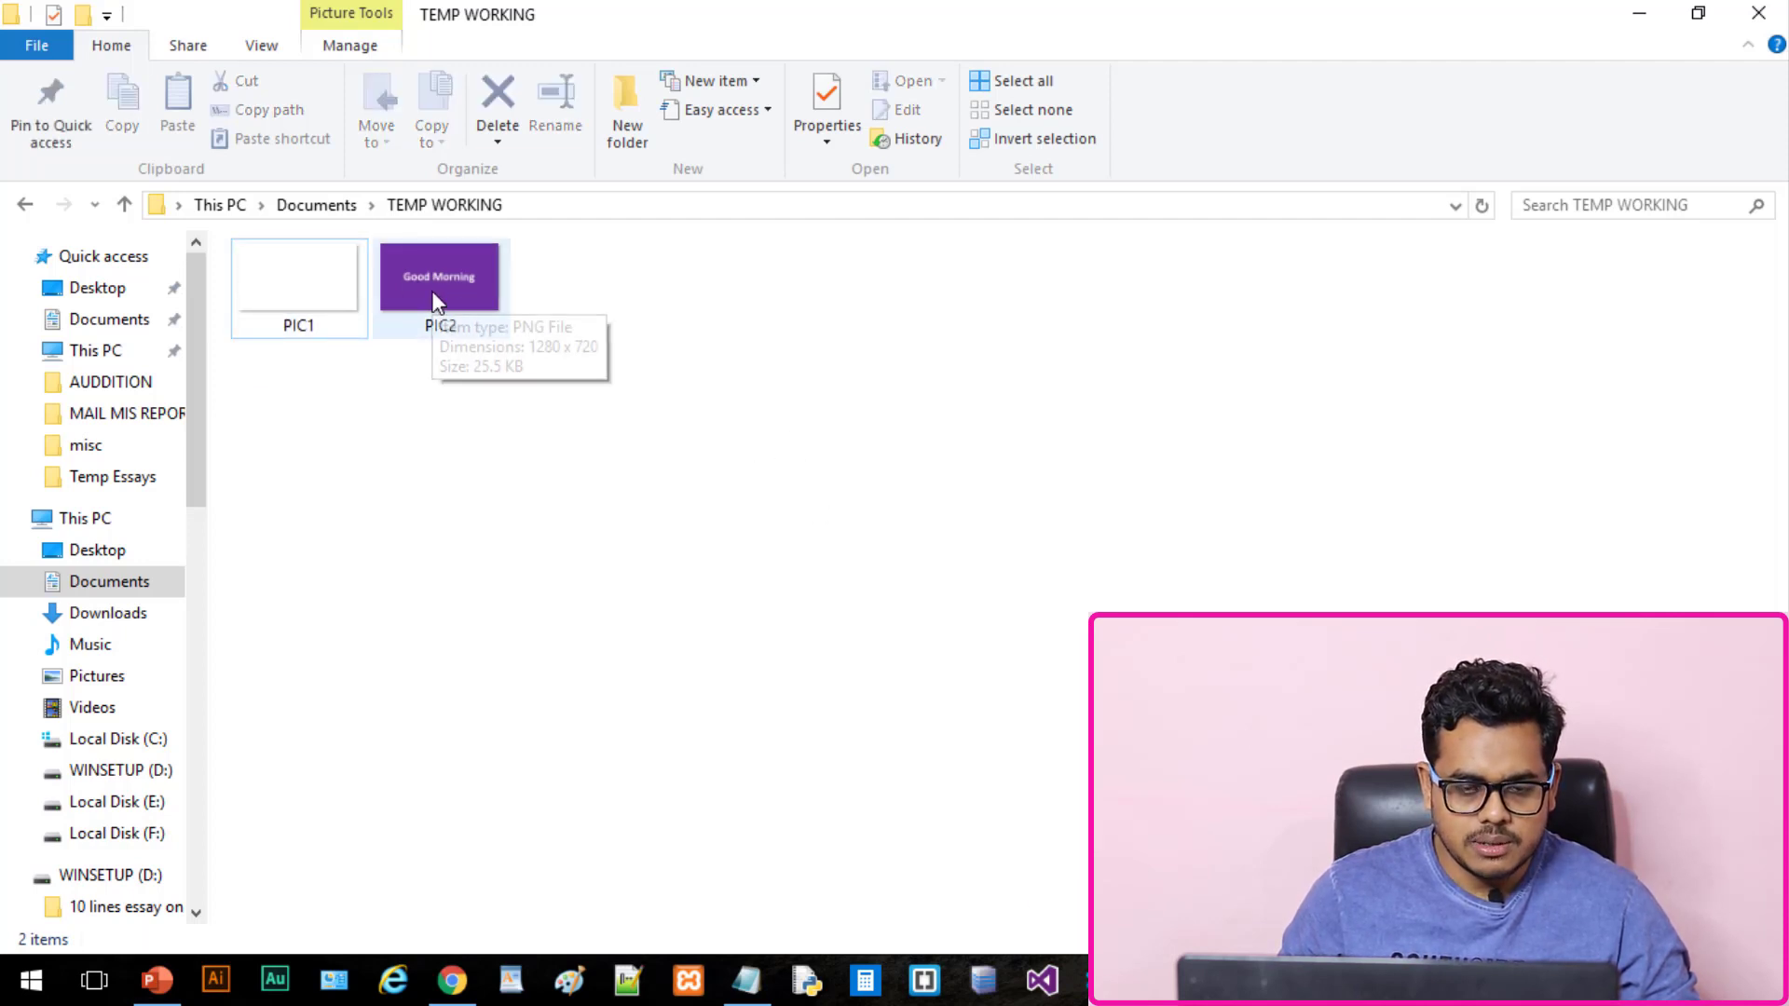
mouse_move(298, 312)
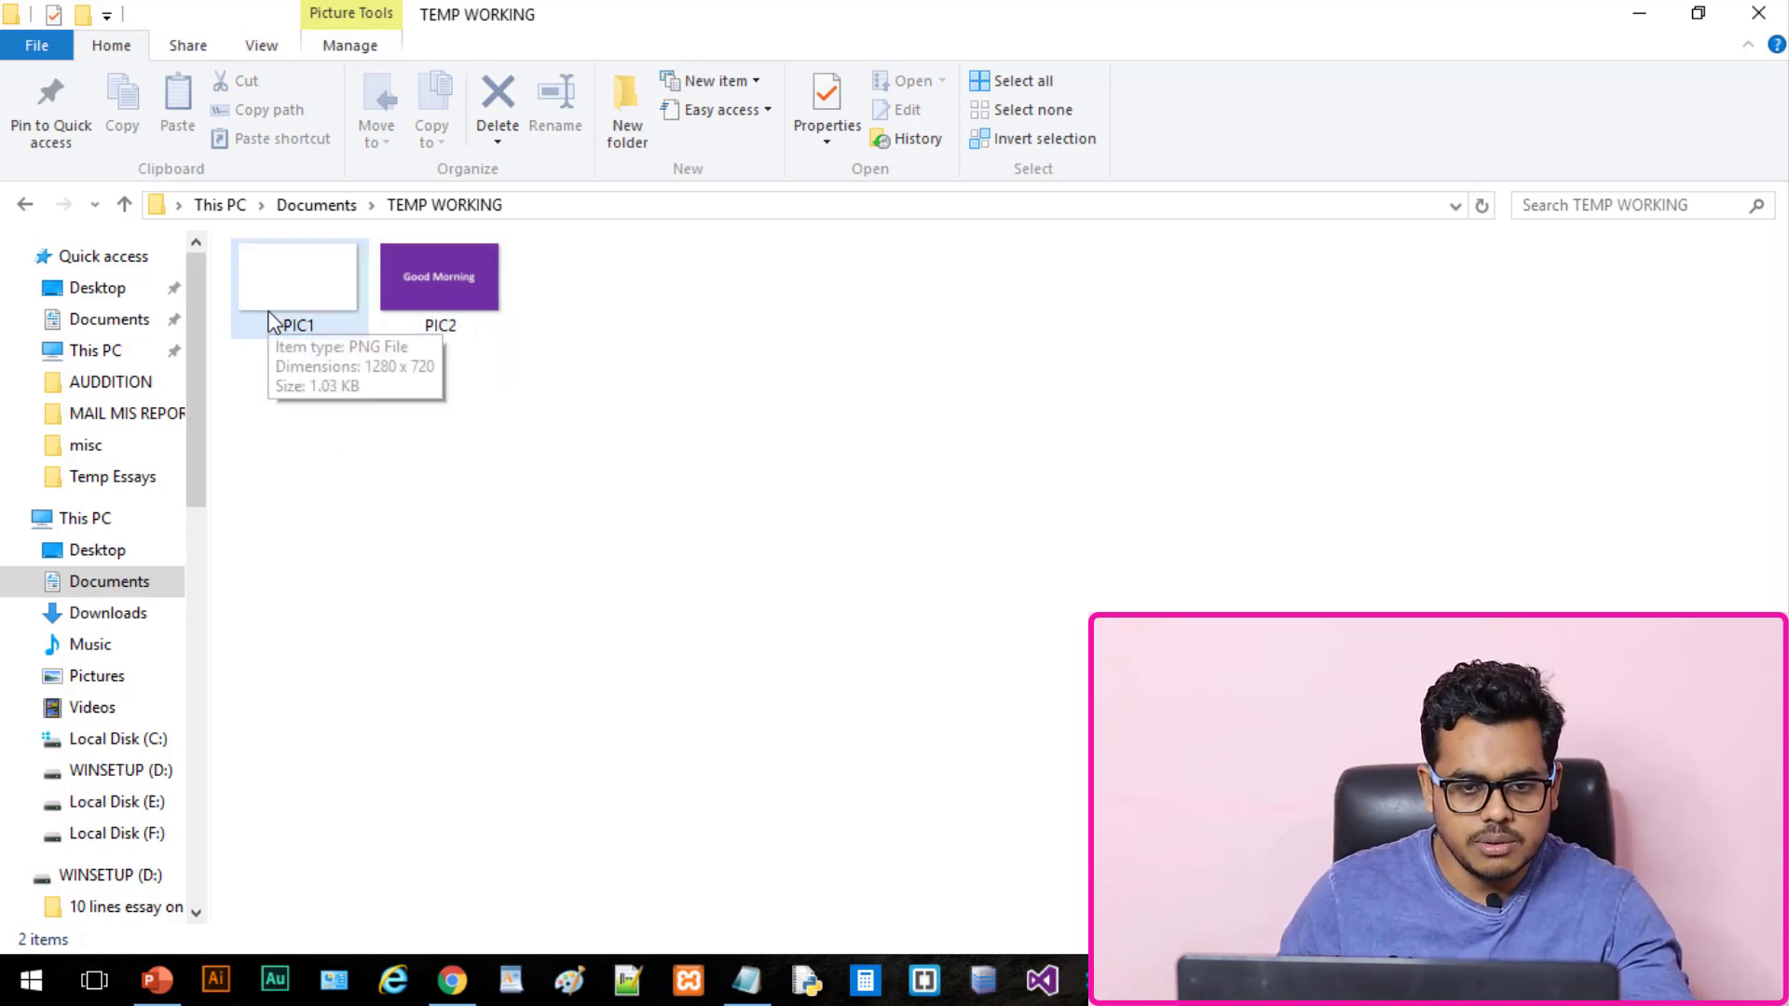
Step: Preview PIC2 as the purple Good Morning slide, then return to PowerPoint
left_click(291, 284)
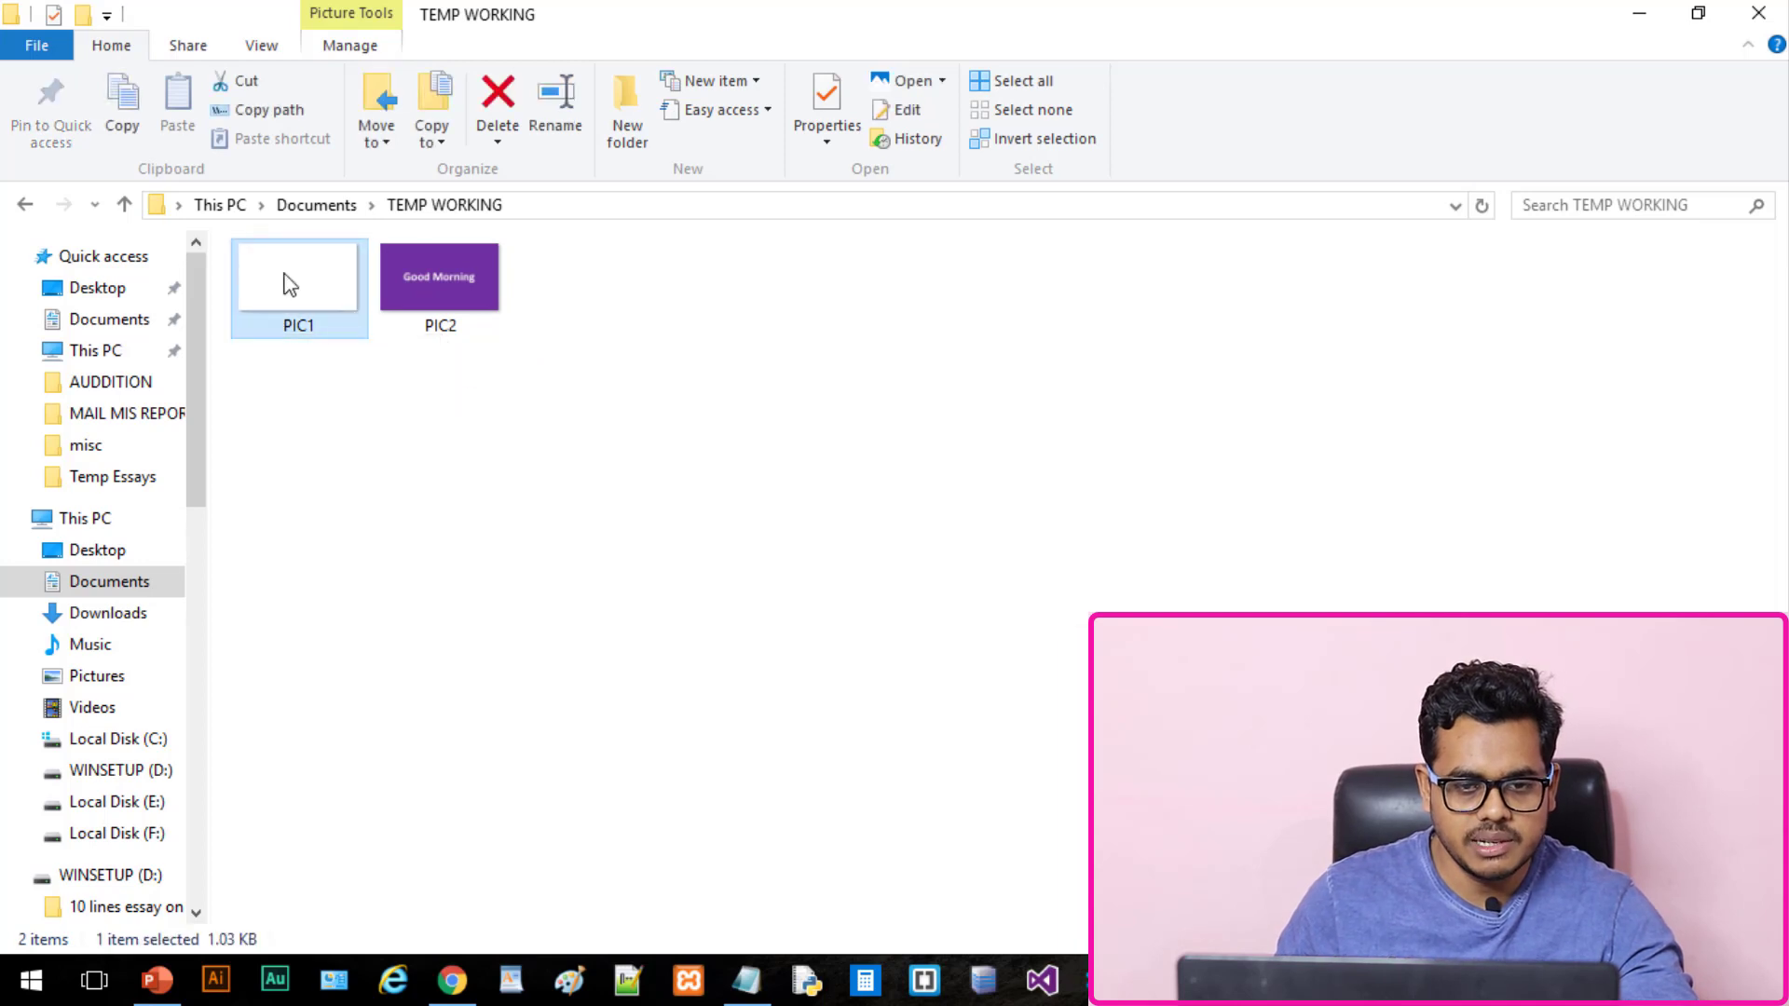
double_click(455, 300)
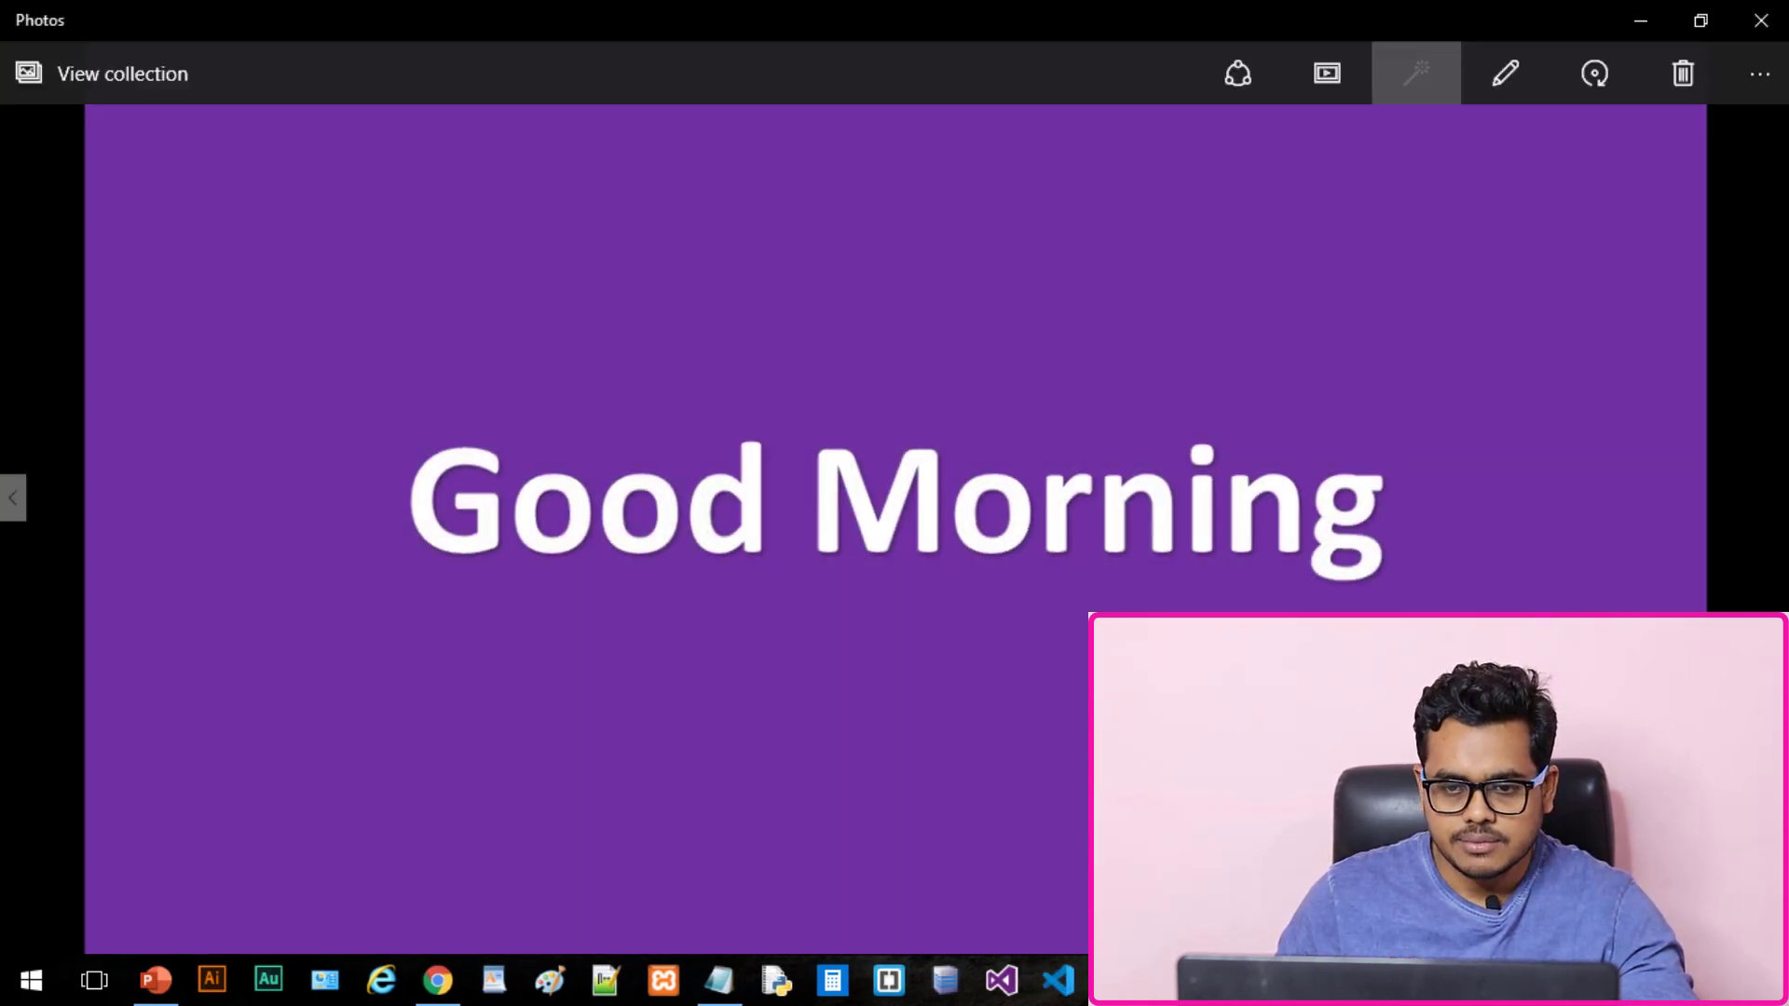
key("alt+F4")
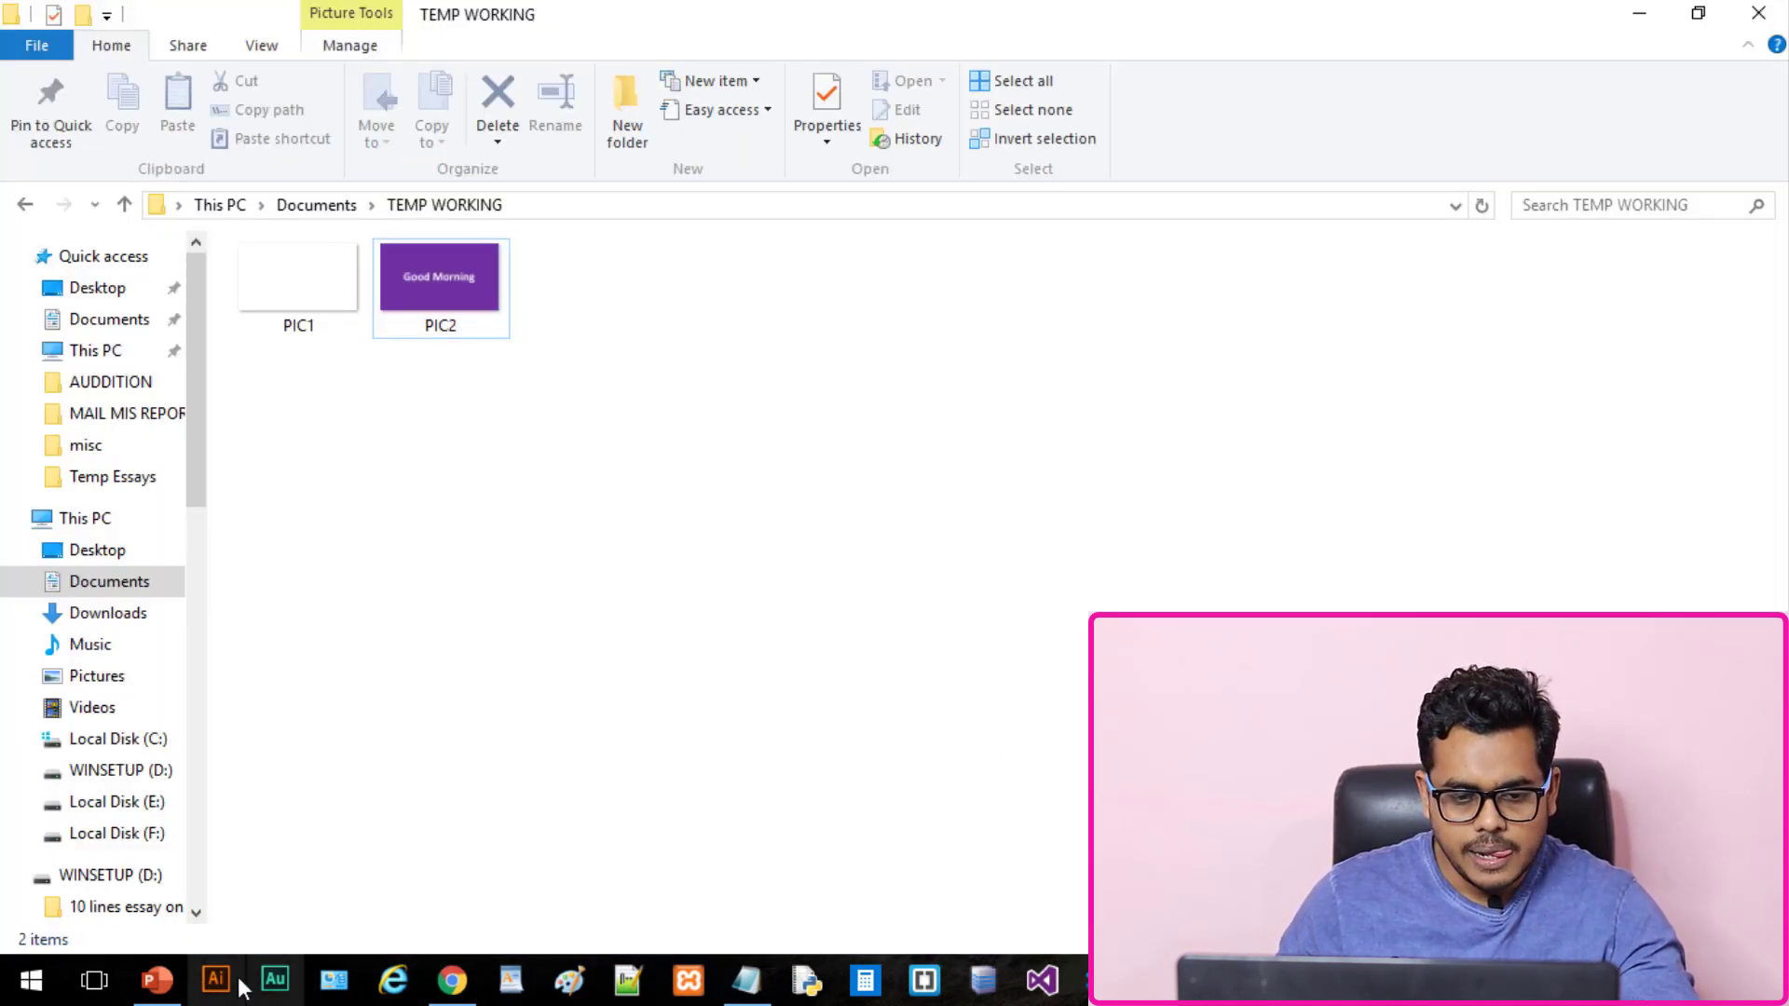
left_click(157, 980)
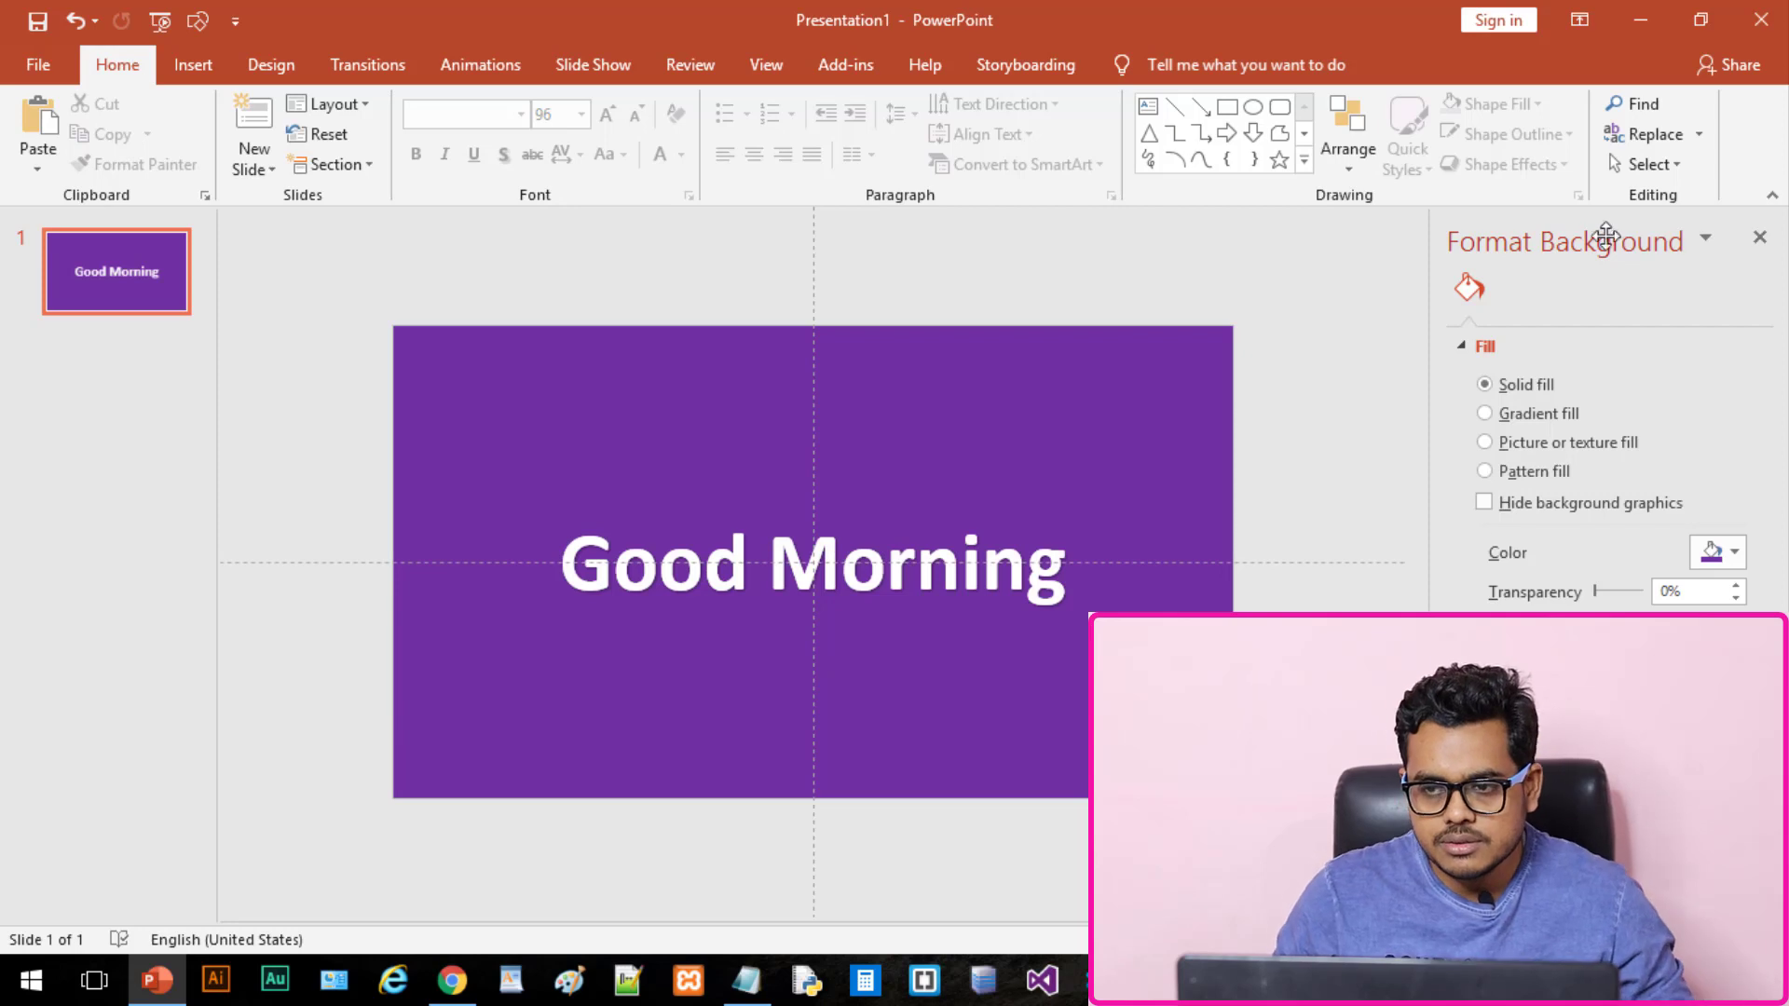
Step: Set a custom slide size of 300 px width by 300 px height
left_click(1760, 240)
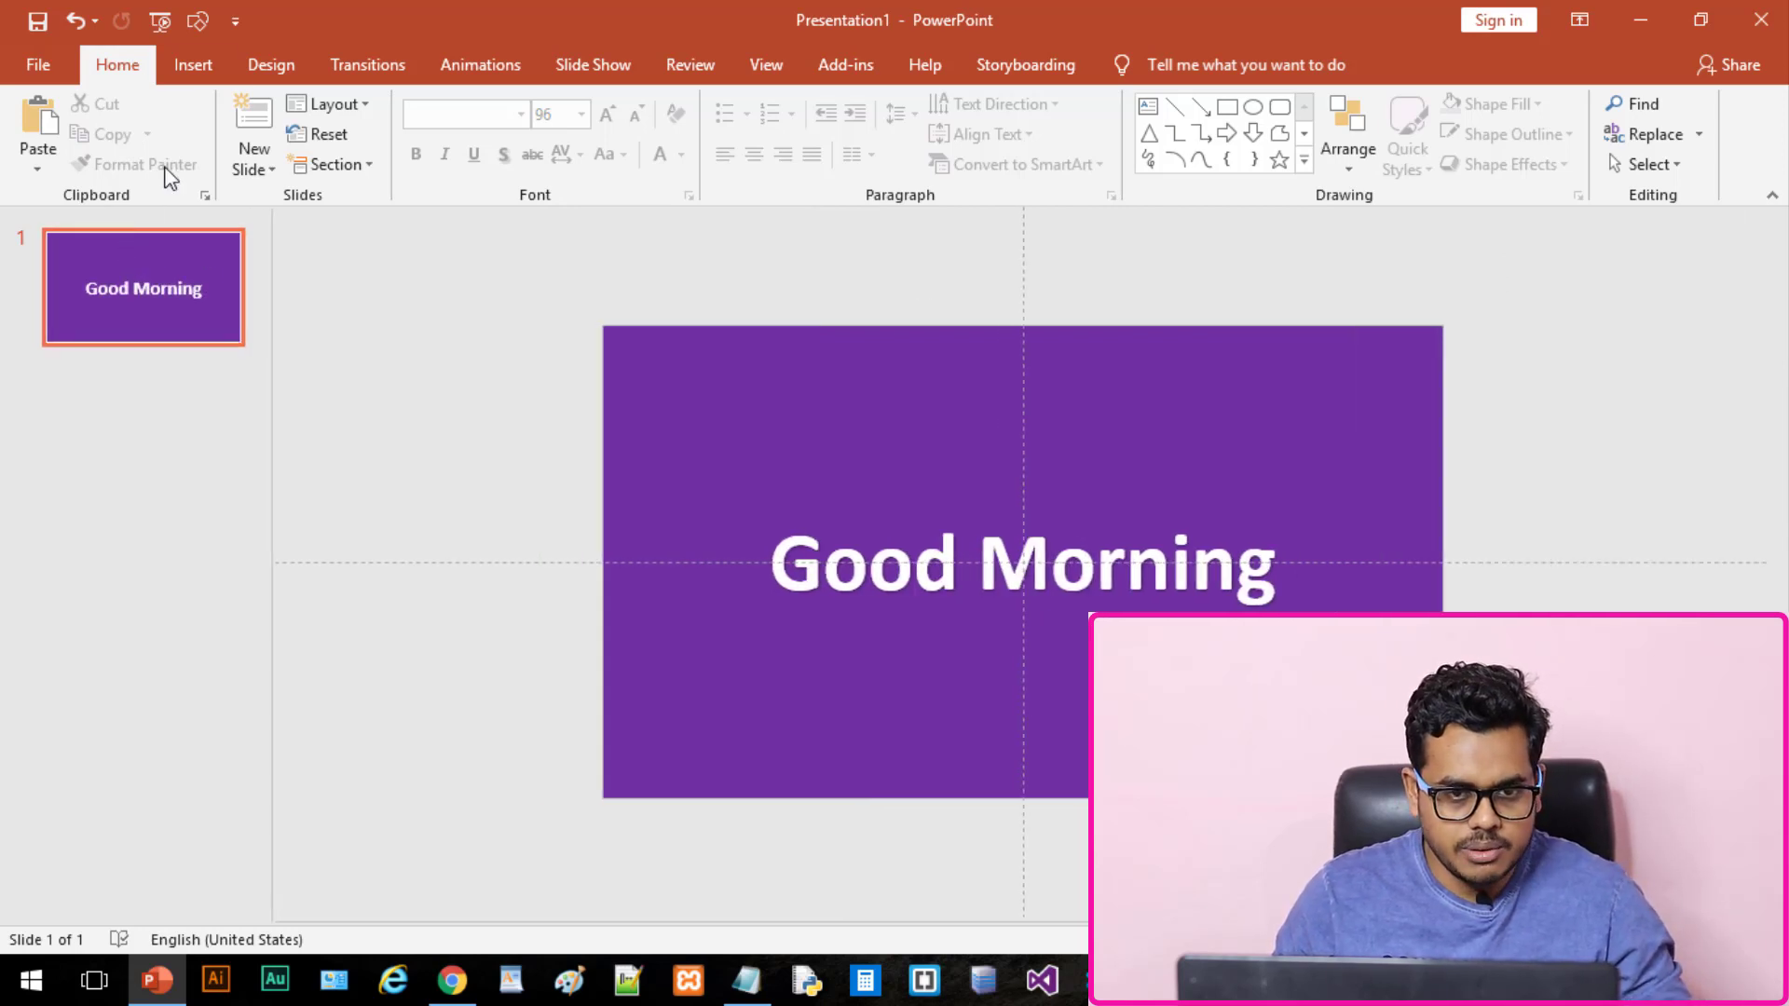
left_click(271, 64)
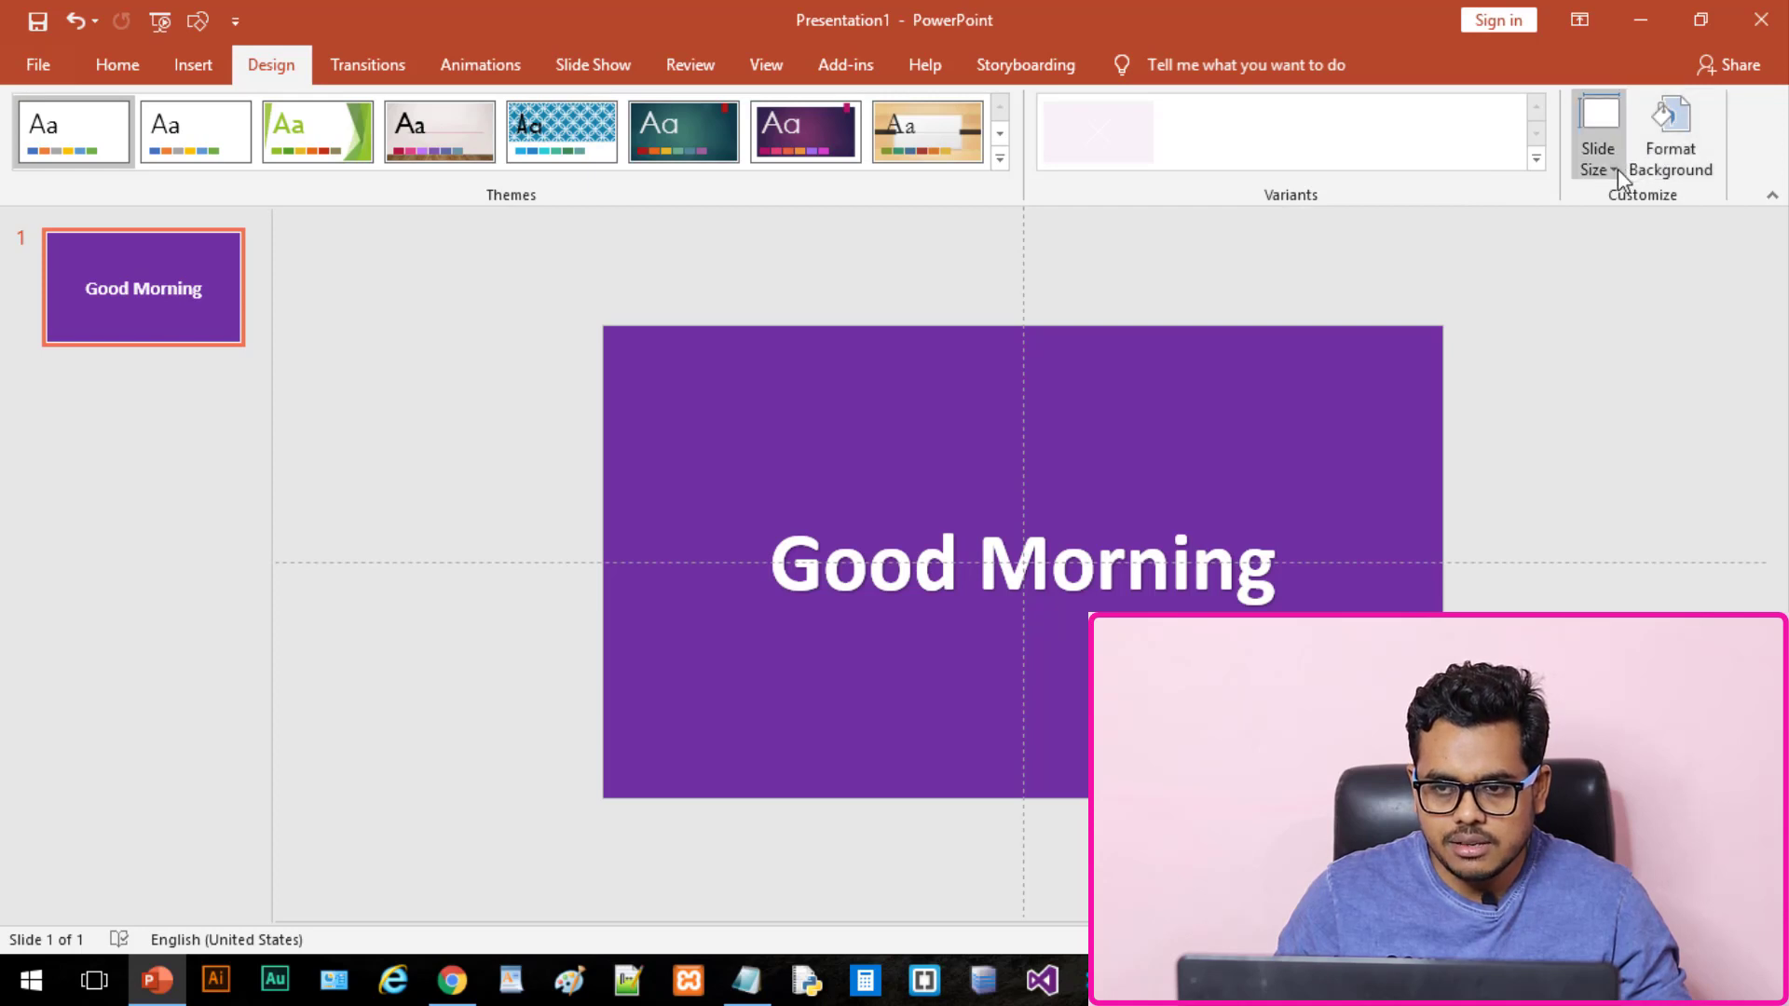
left_click(1617, 170)
left_click(1683, 316)
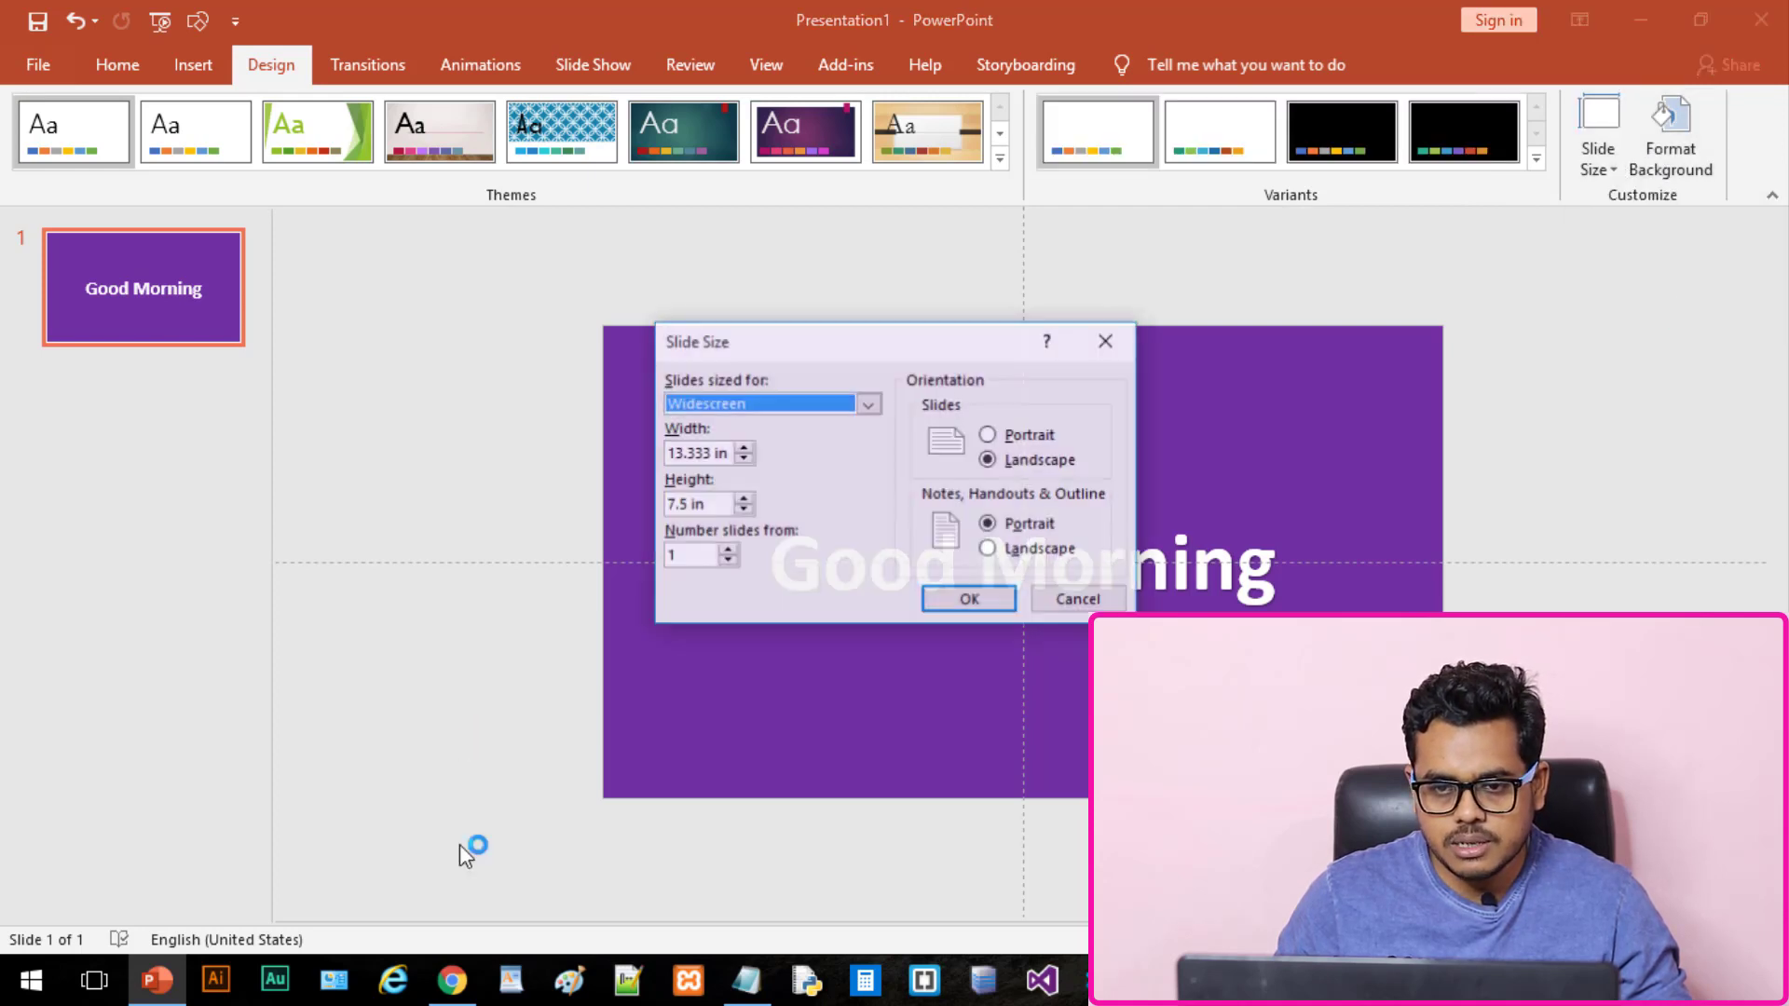
left_click_drag(730, 456, 701, 458)
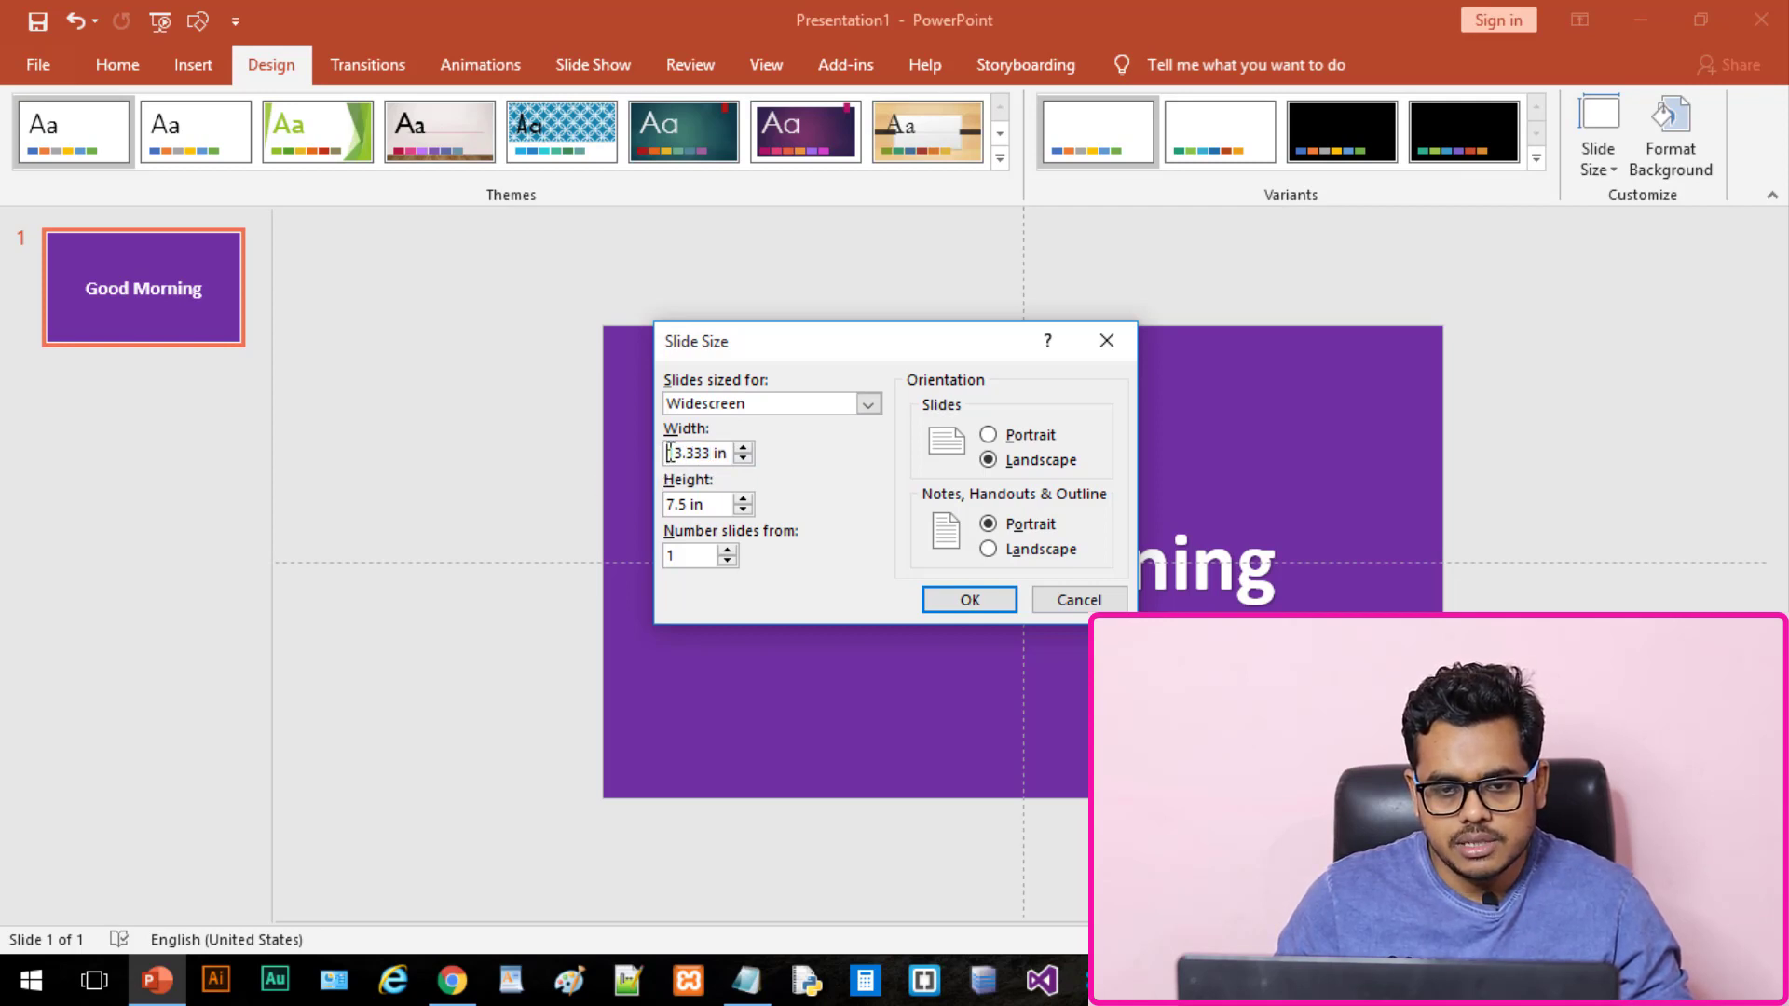
type("3")
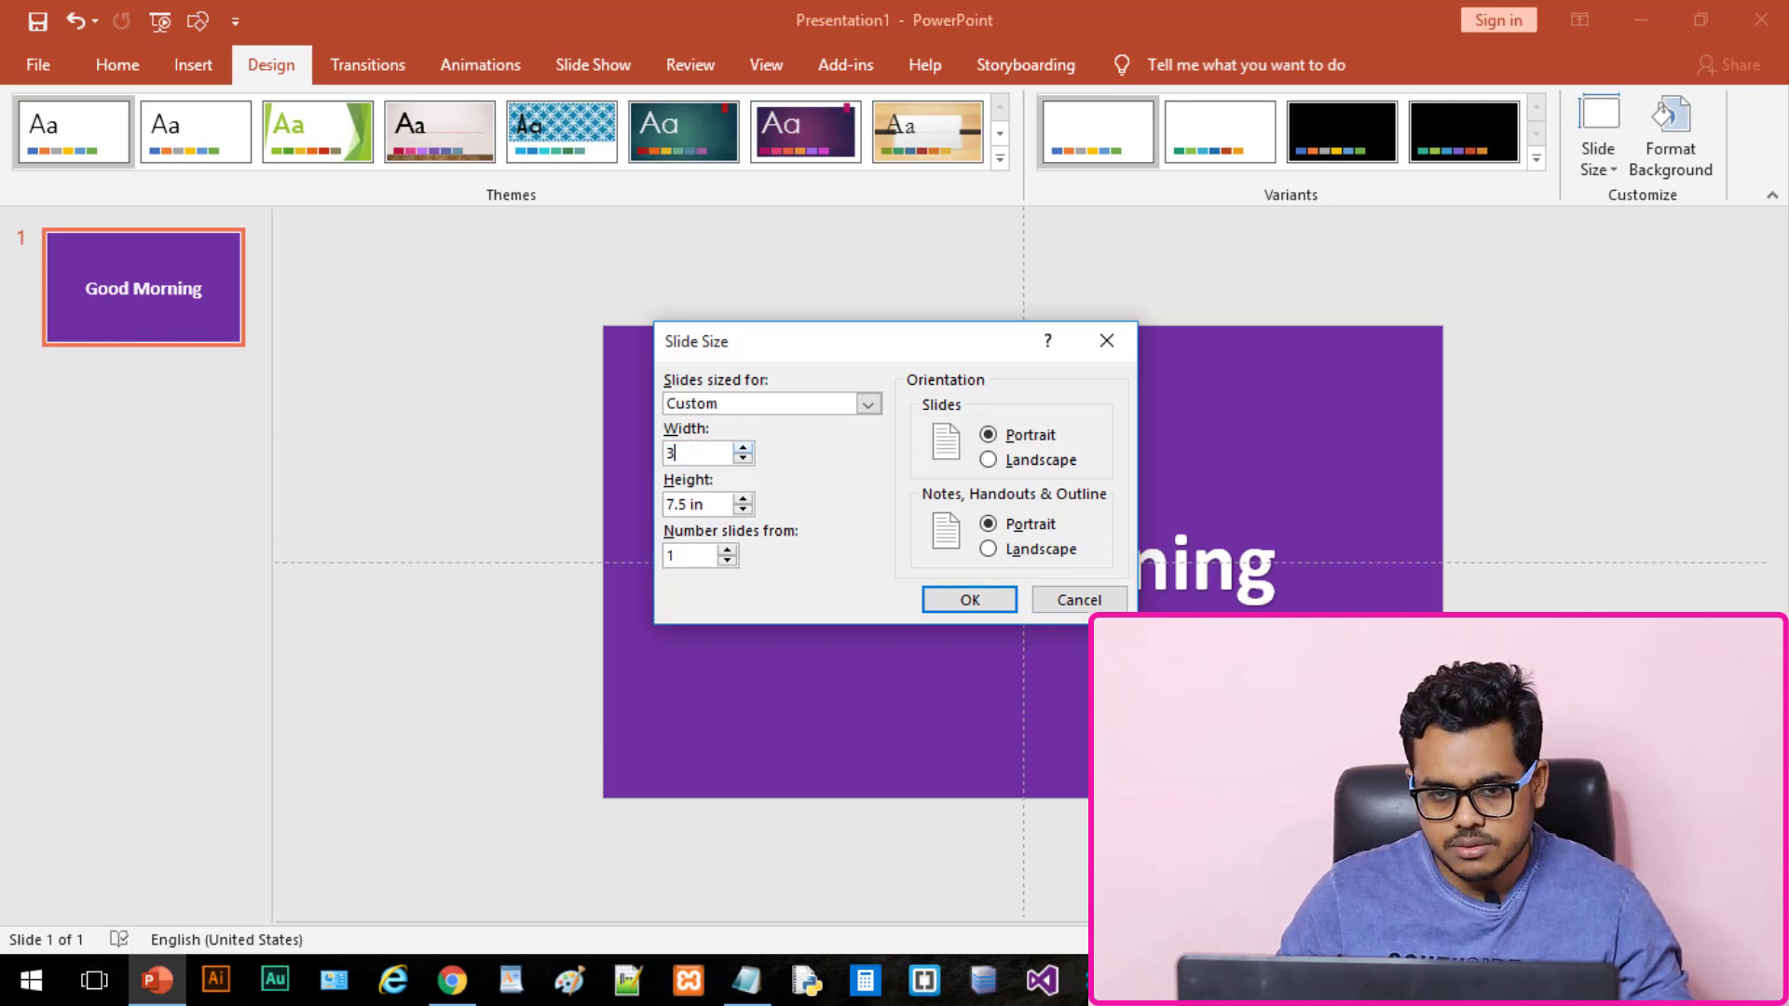
type("00")
left_click(743, 448)
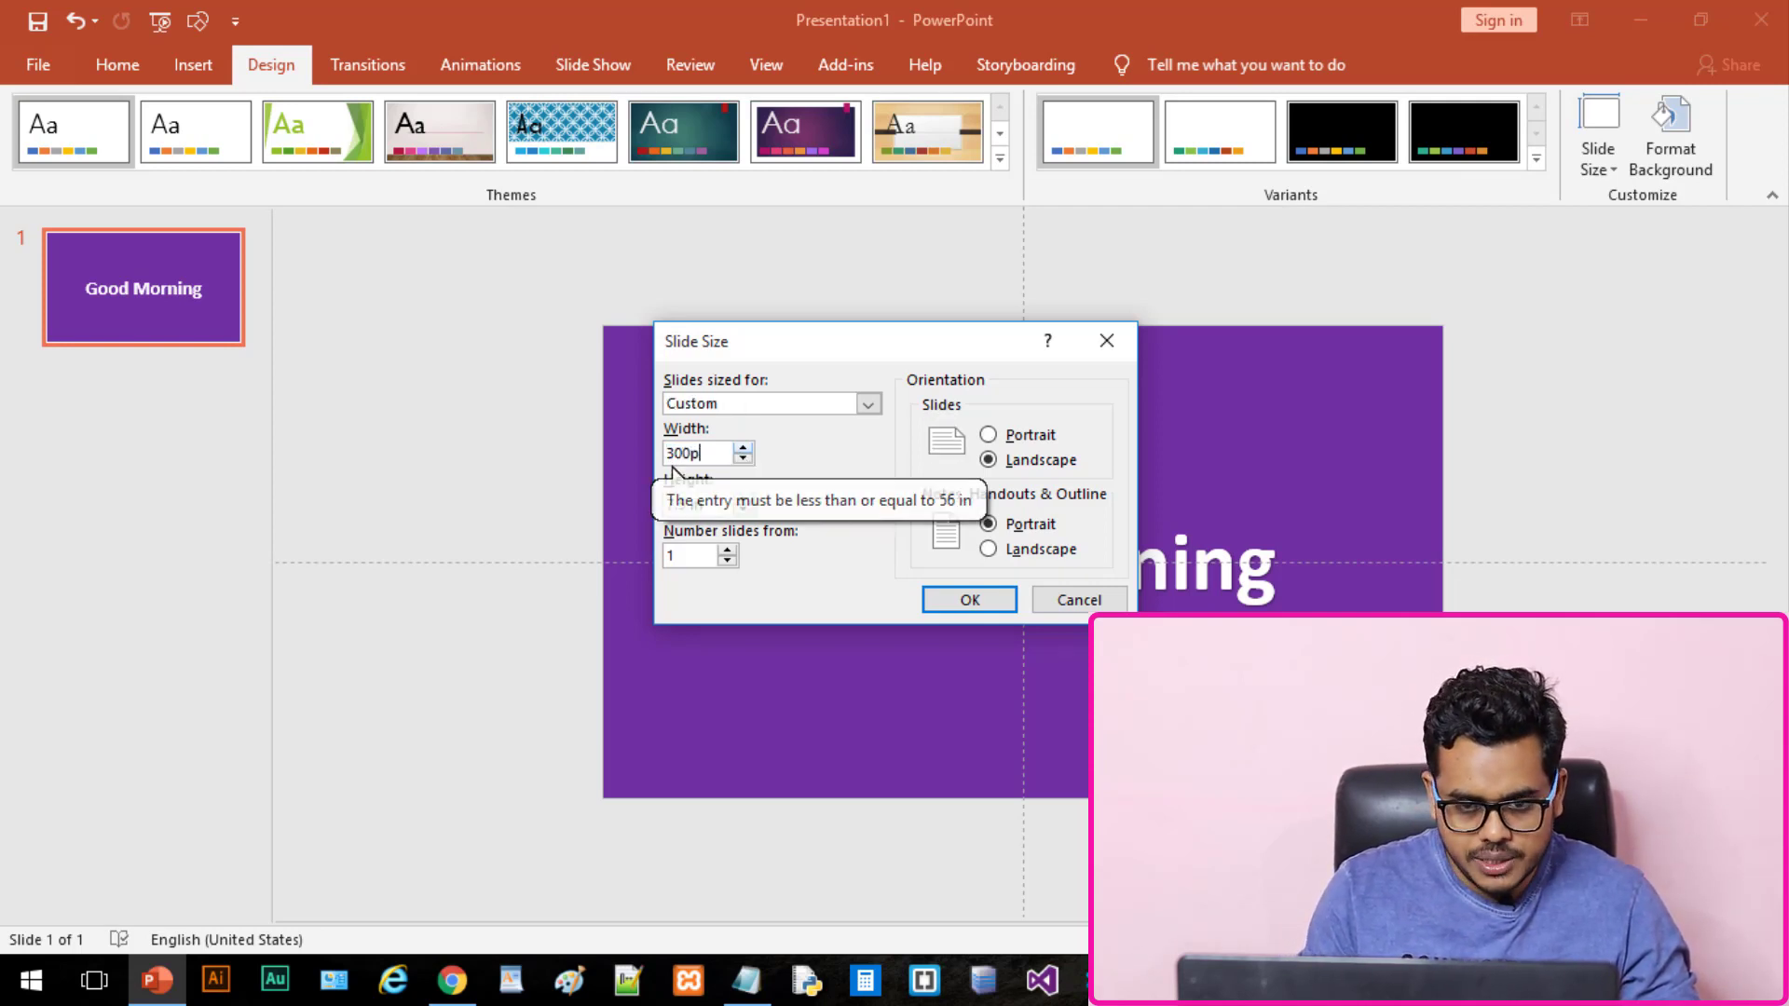
type("px")
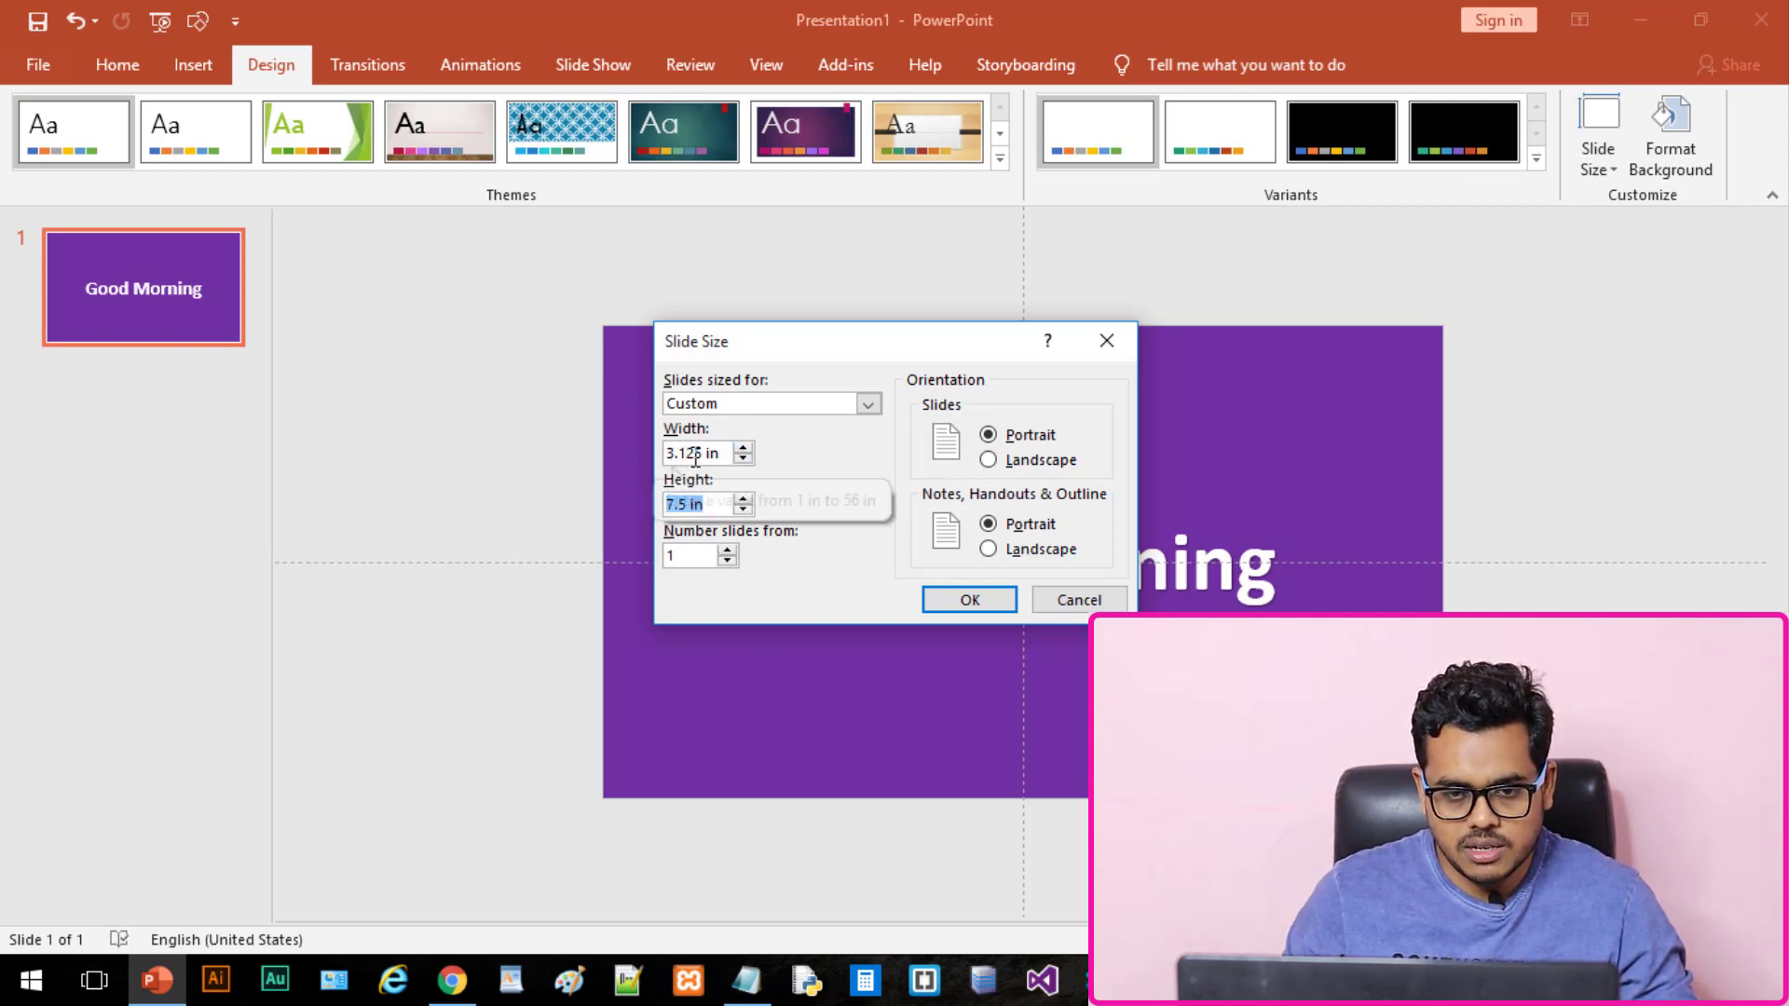
mouse_move(699, 453)
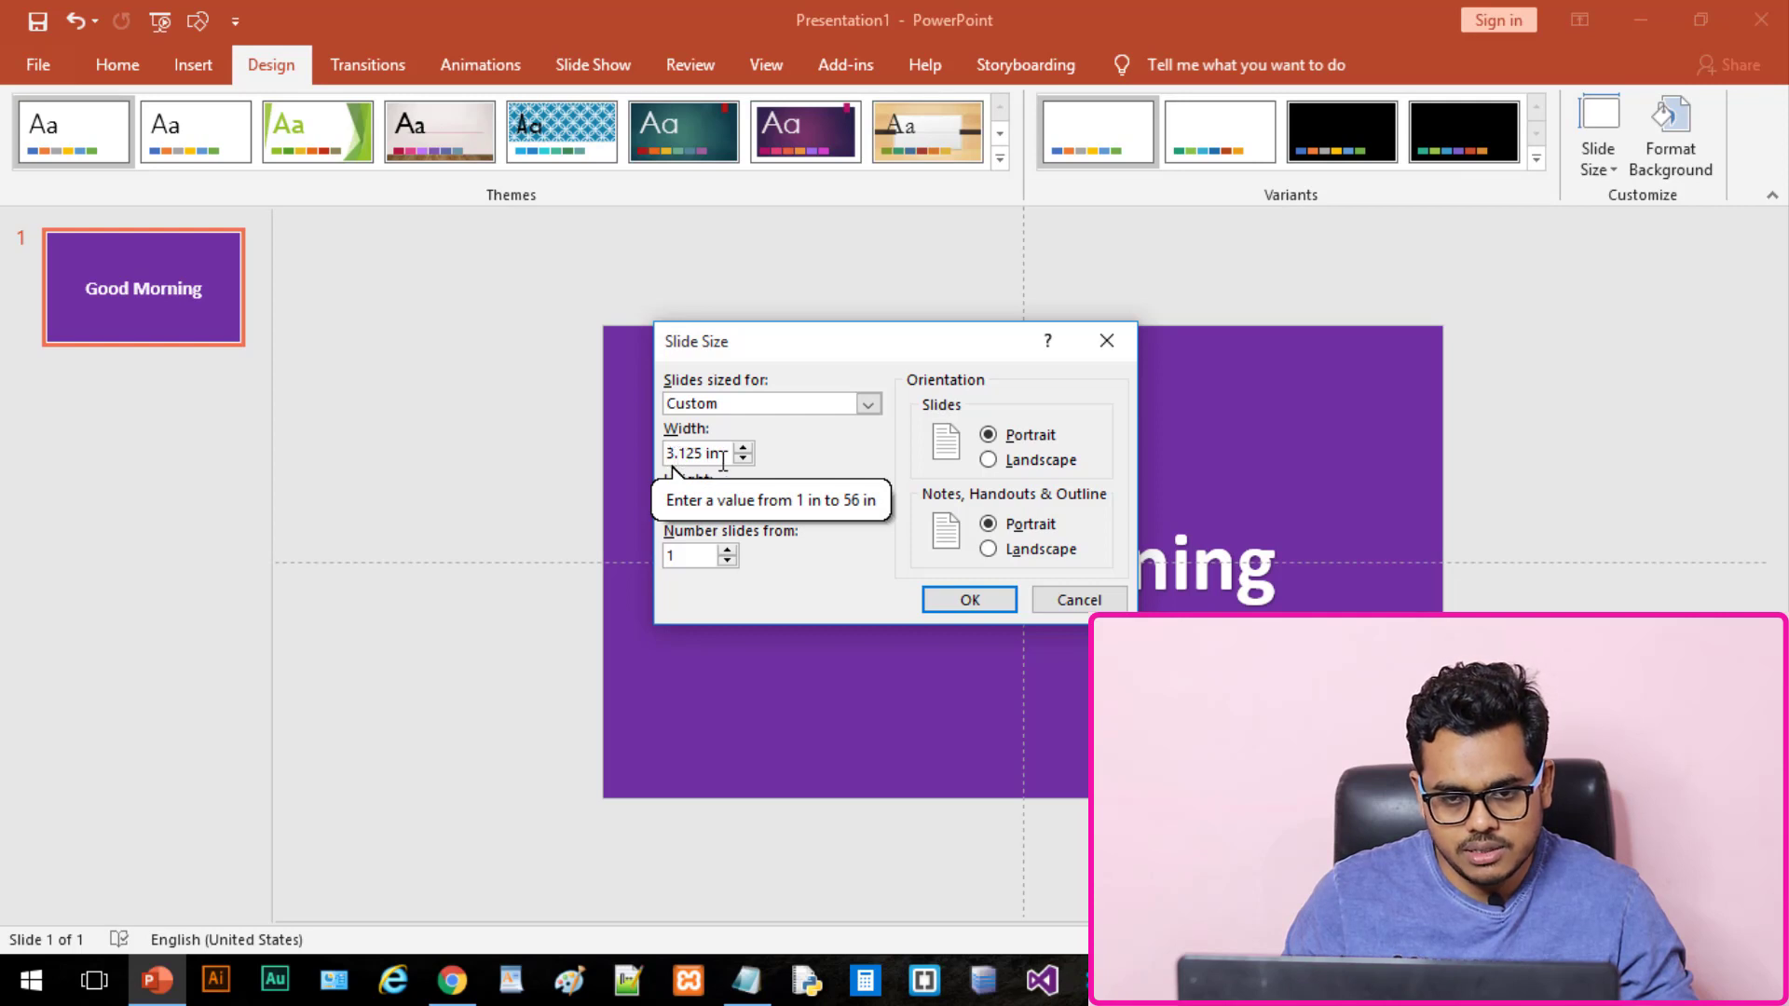
key("Tab")
type("300")
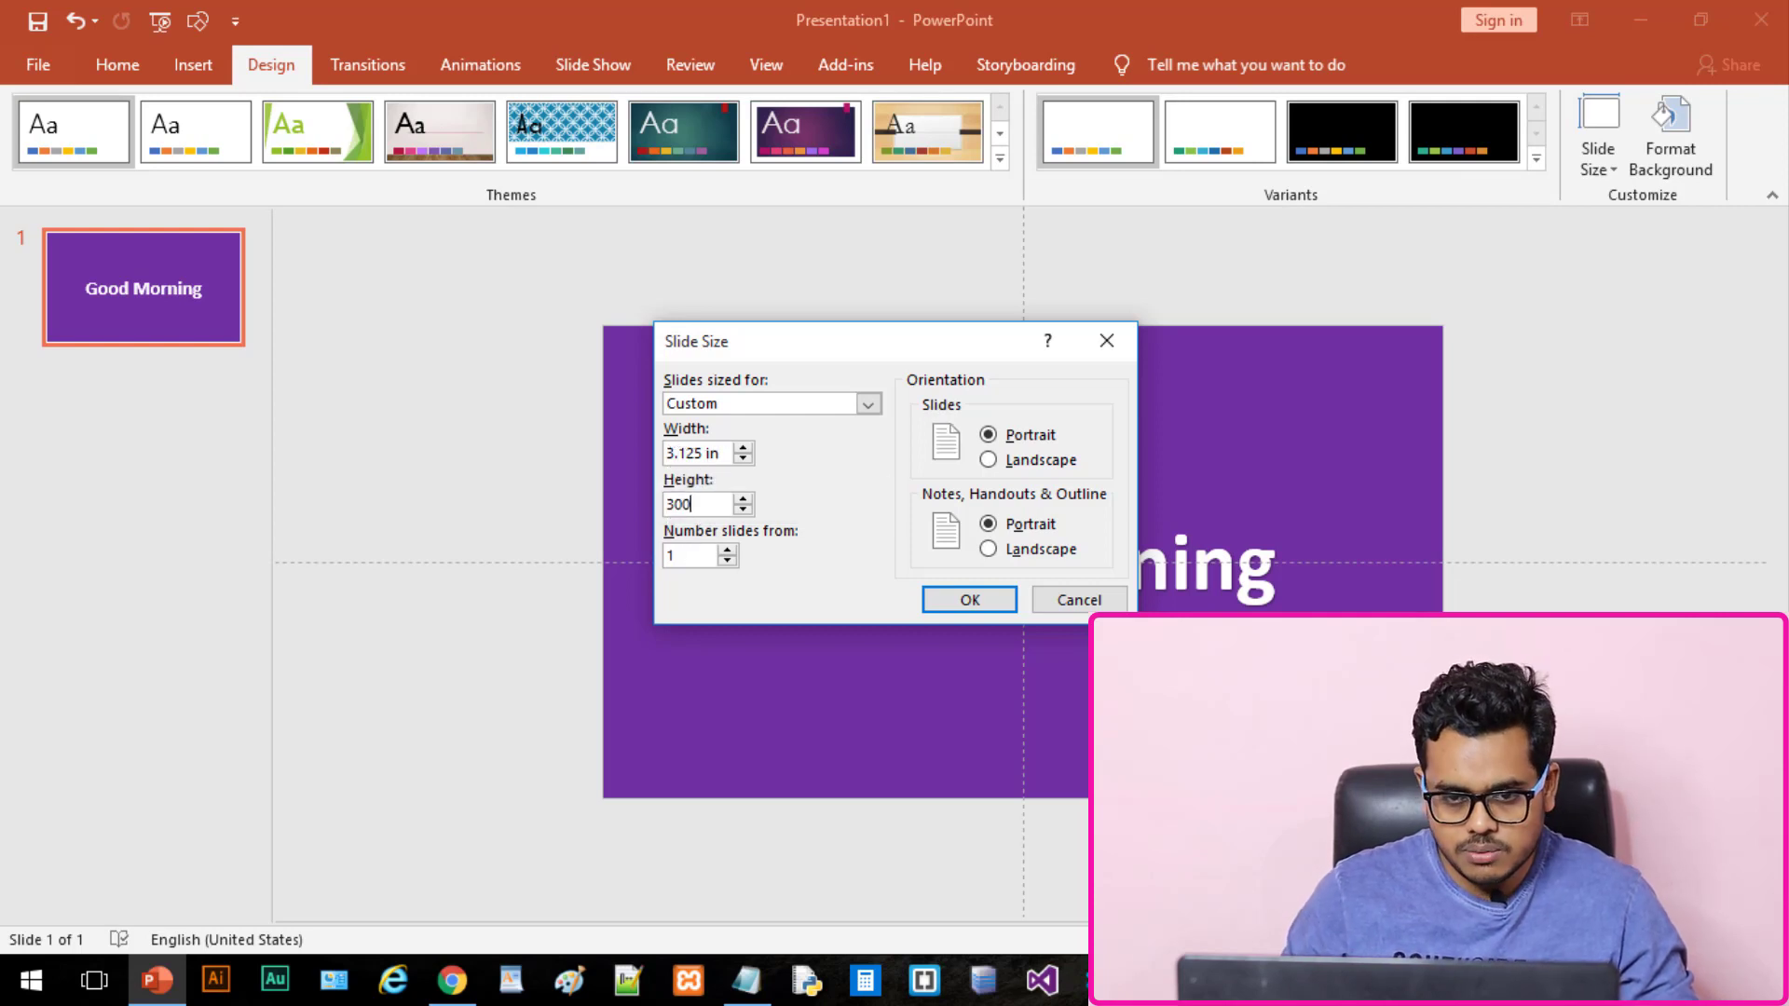
type("px")
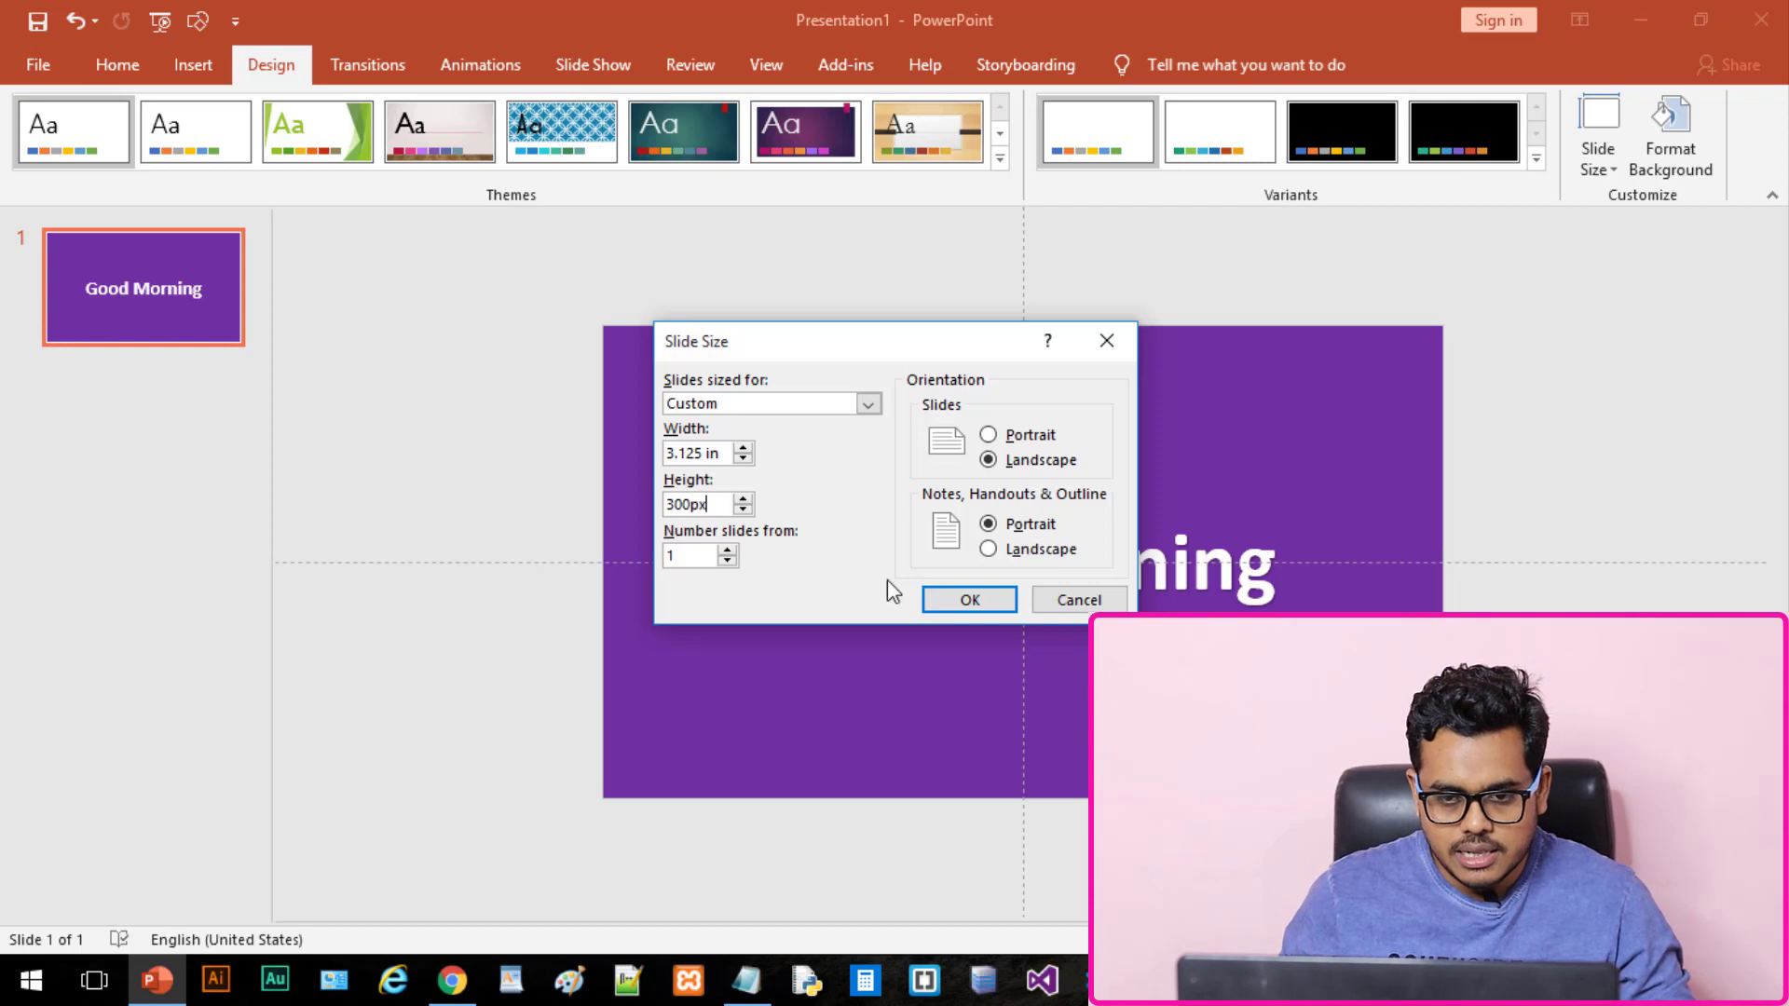
left_click(963, 604)
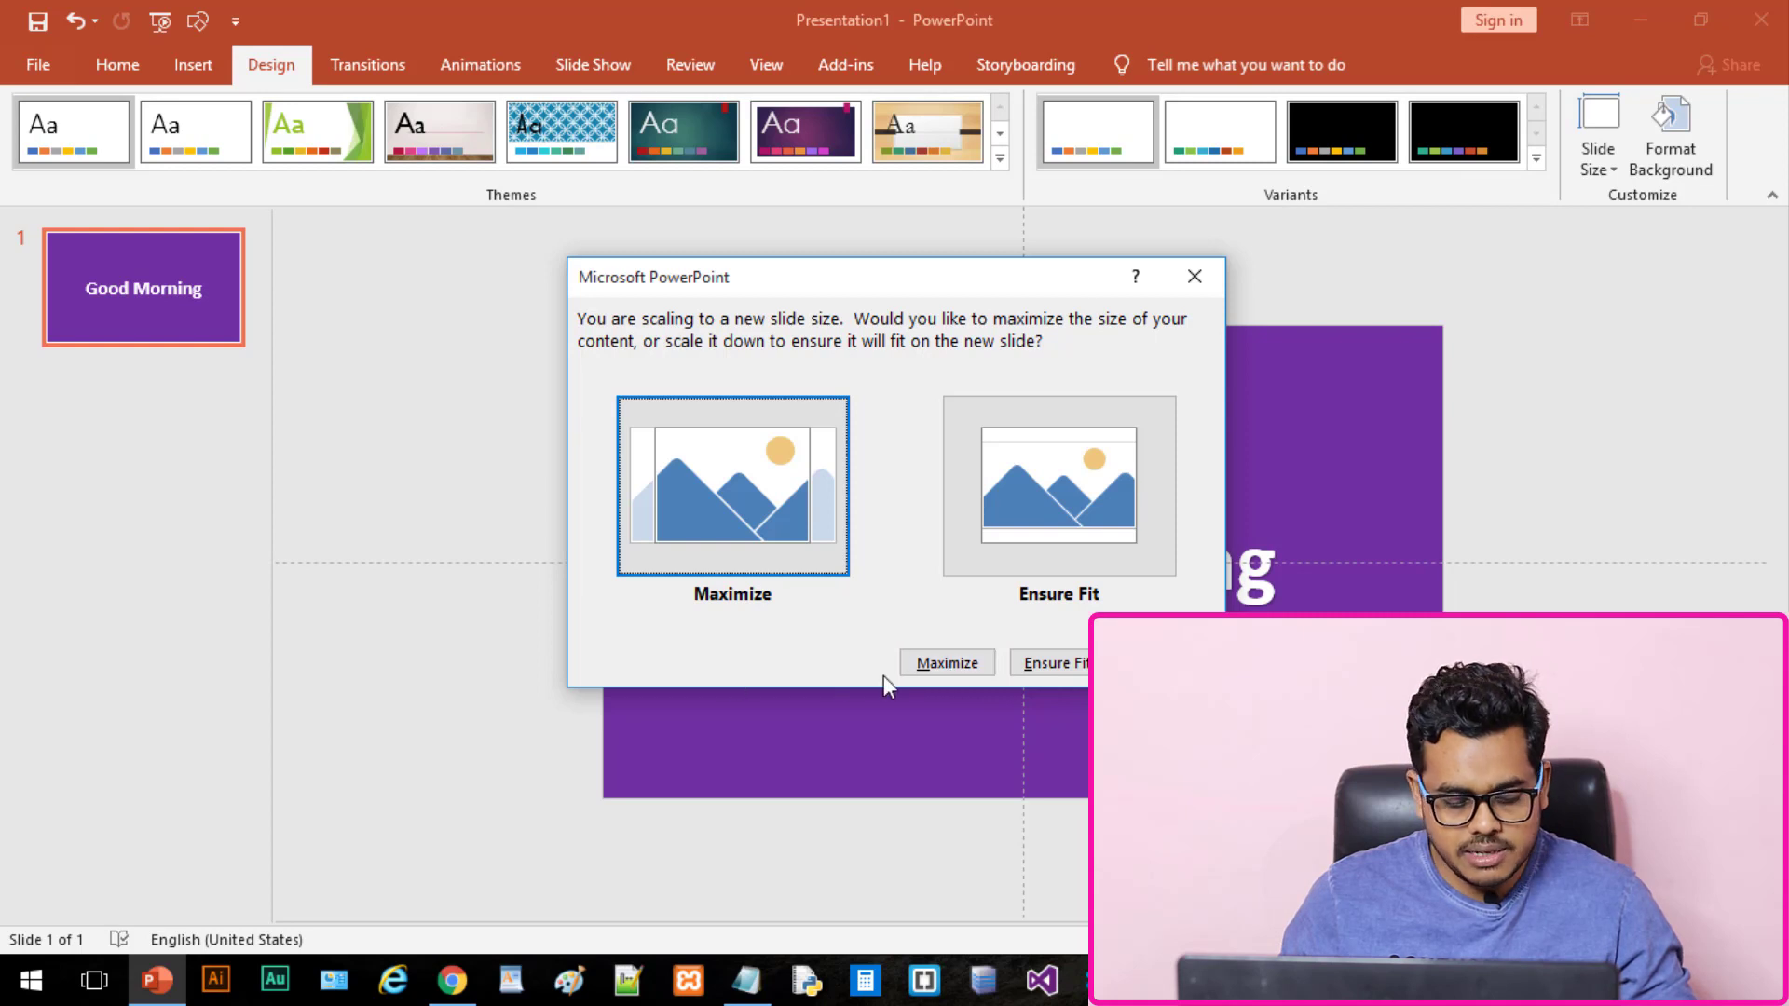
Step: Choose Maximize scaling and drag the Good Morning text above the square slide
left_click_drag(882, 631, 1005, 705)
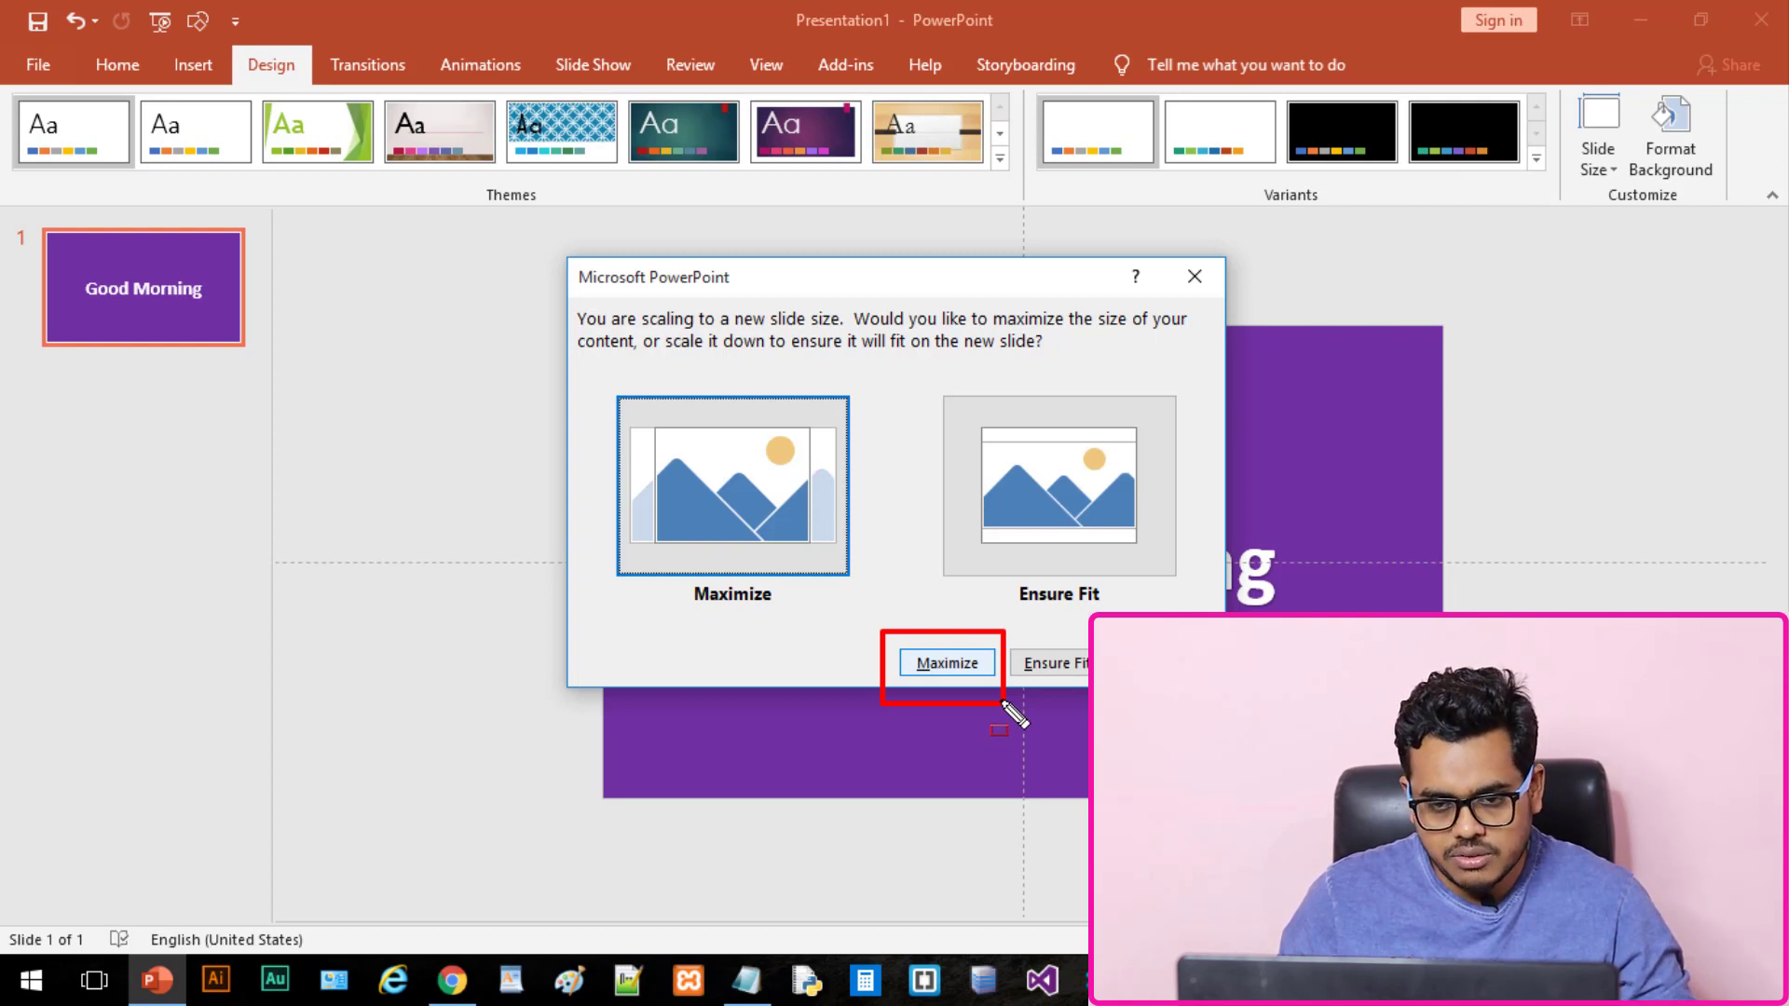
left_click(945, 663)
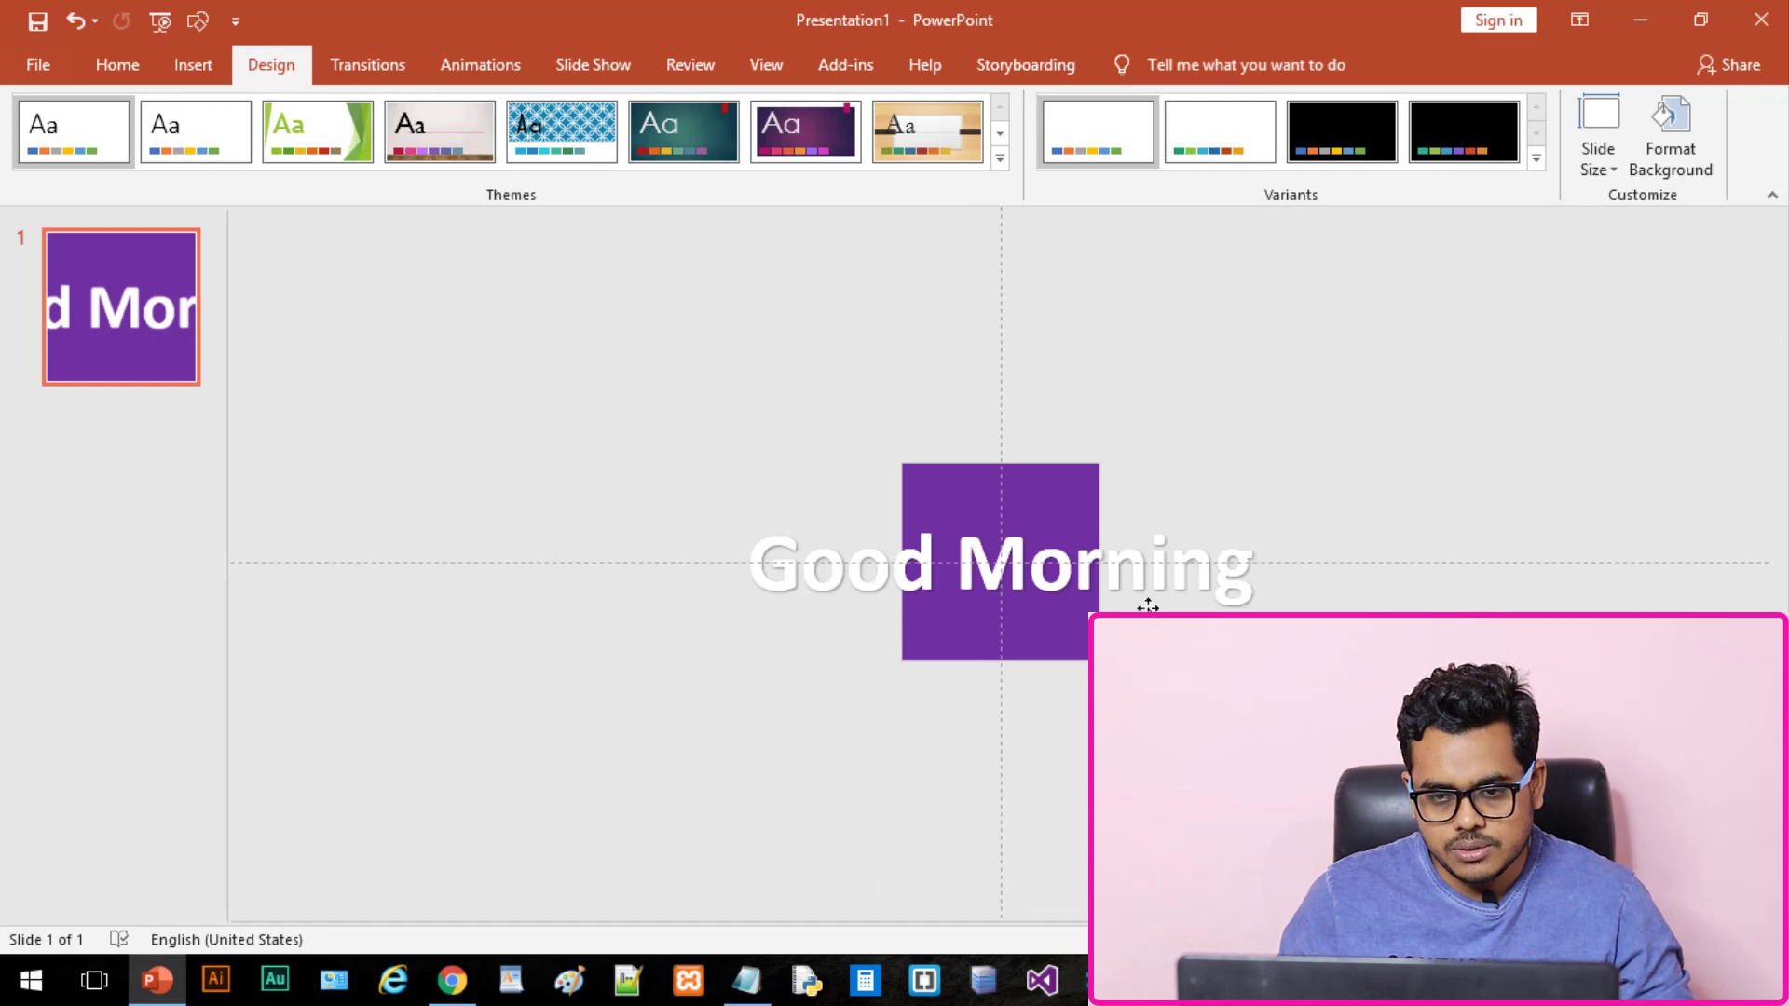
left_click(1148, 606)
left_click_drag(1109, 608, 1092, 410)
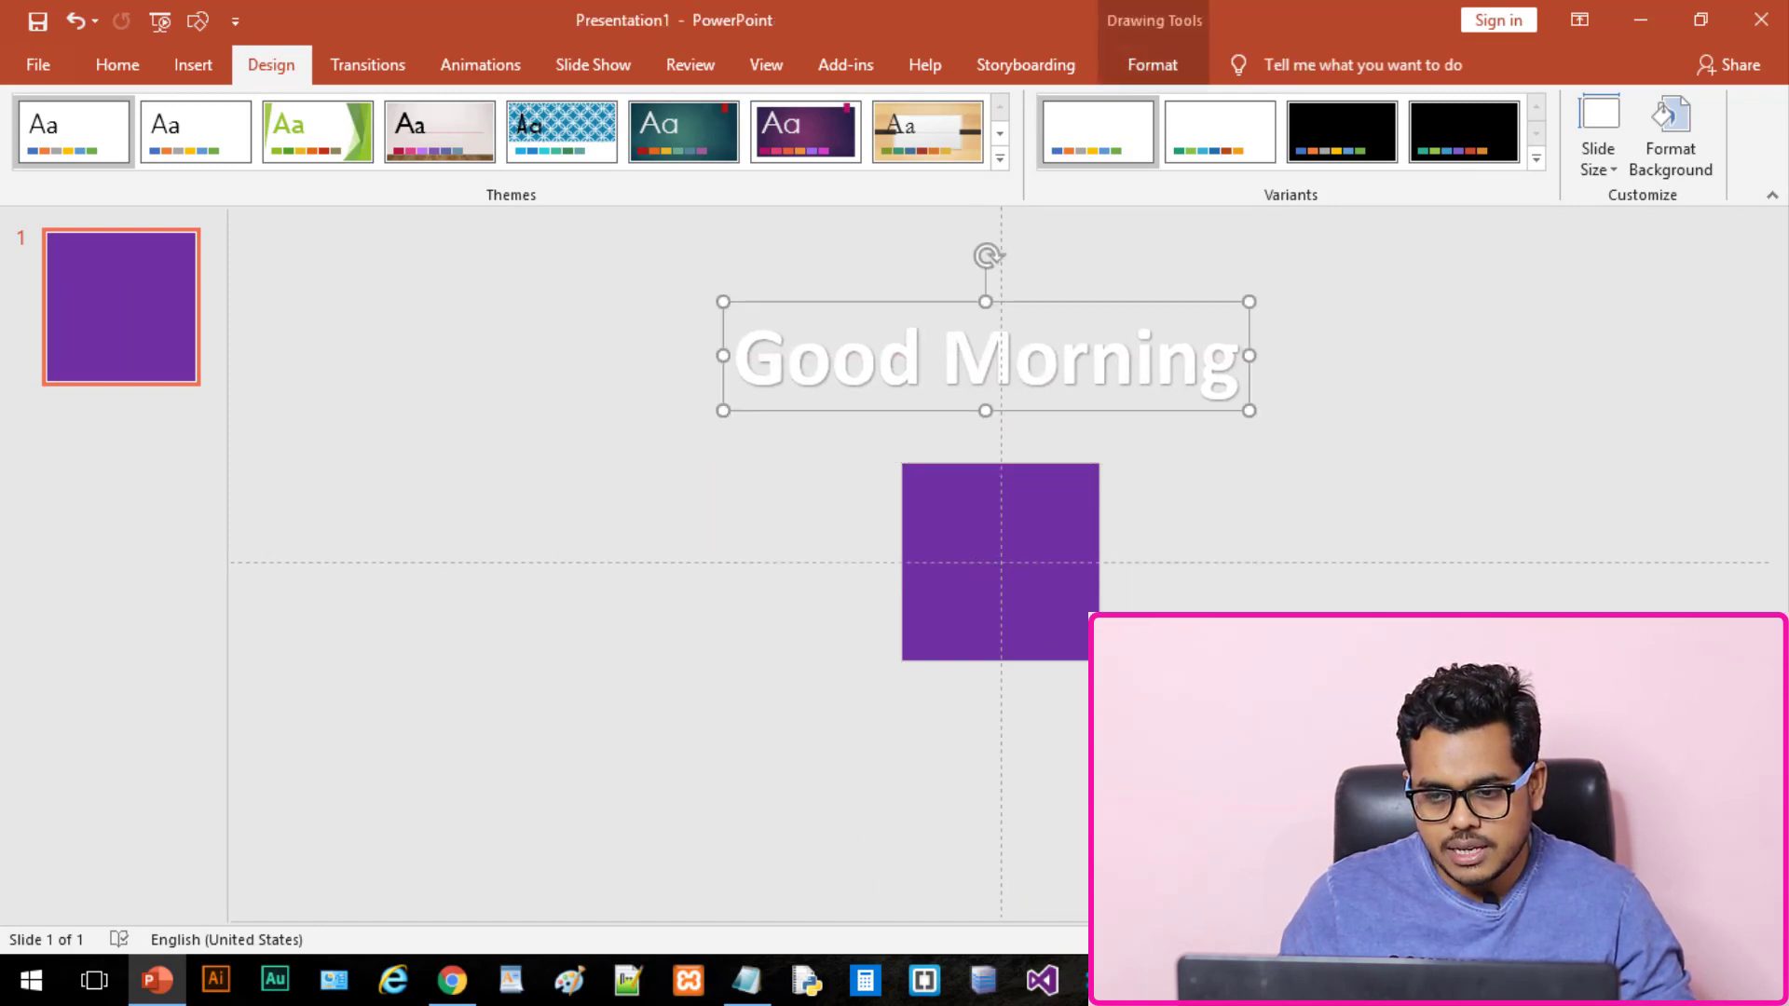
scroll(932, 753, "up", 1, "ctrl")
scroll(932, 753, "up", 2, "ctrl")
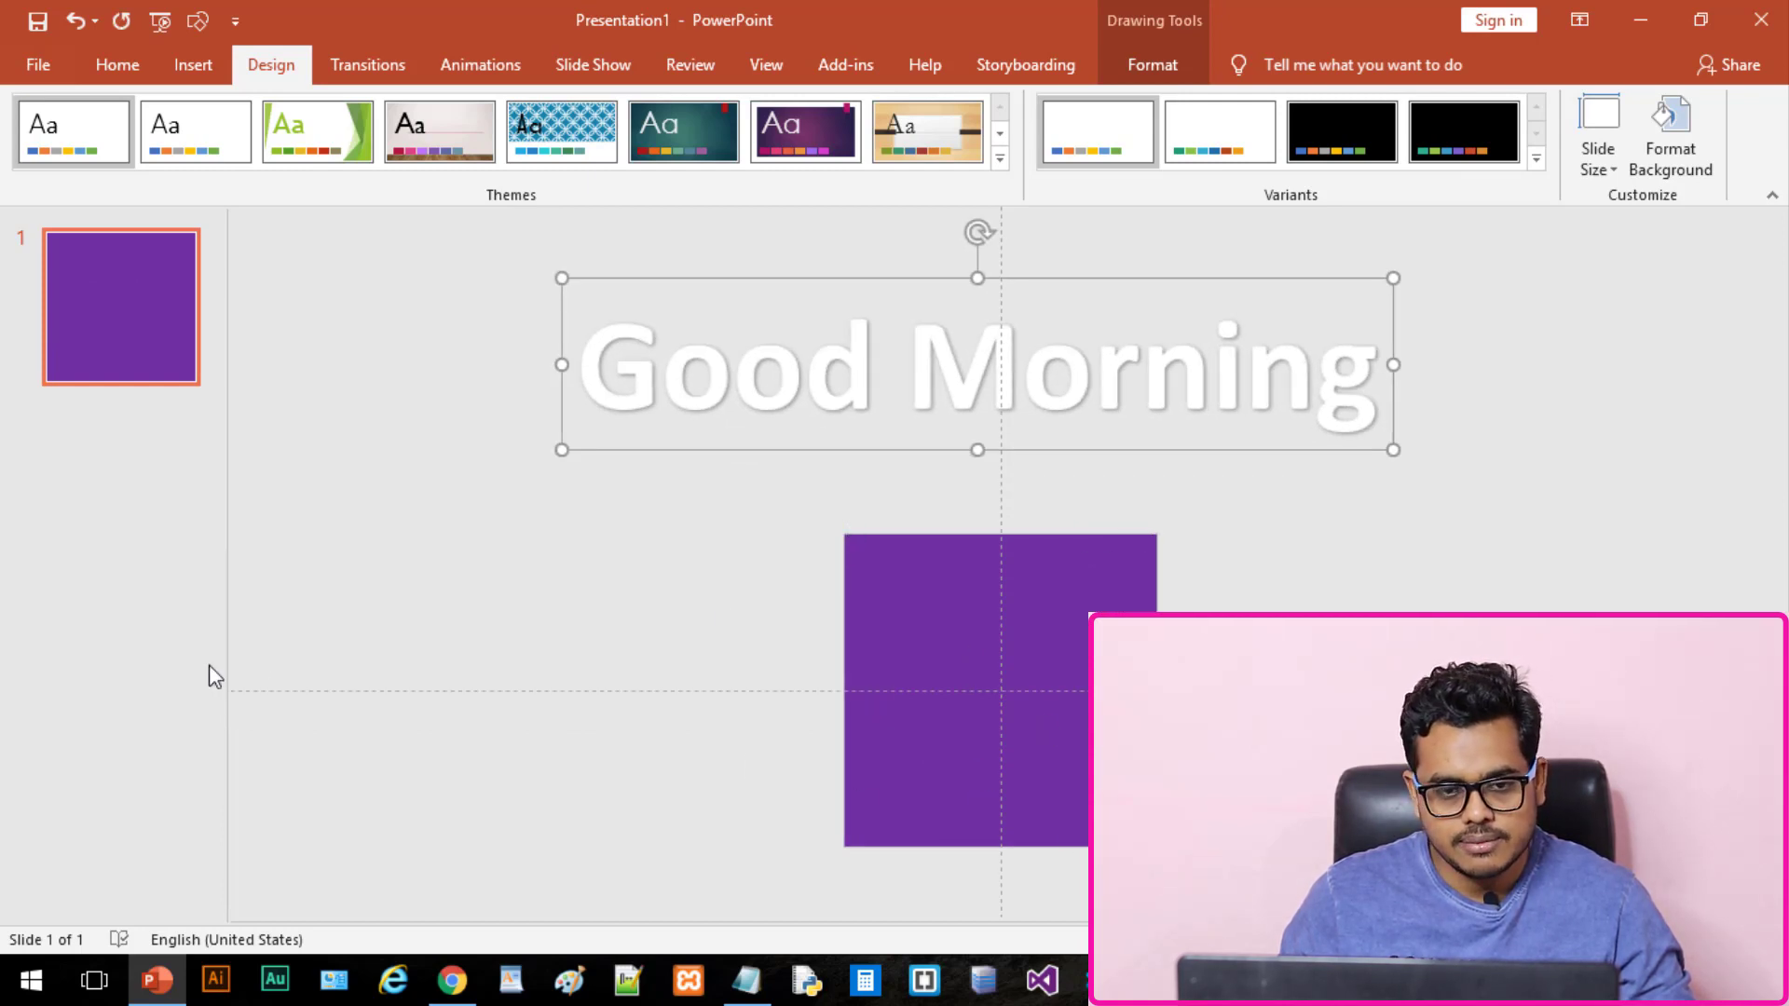
Step: Save a copy into the TEMP WORKING folder with PNG as the file format
left_click(42, 66)
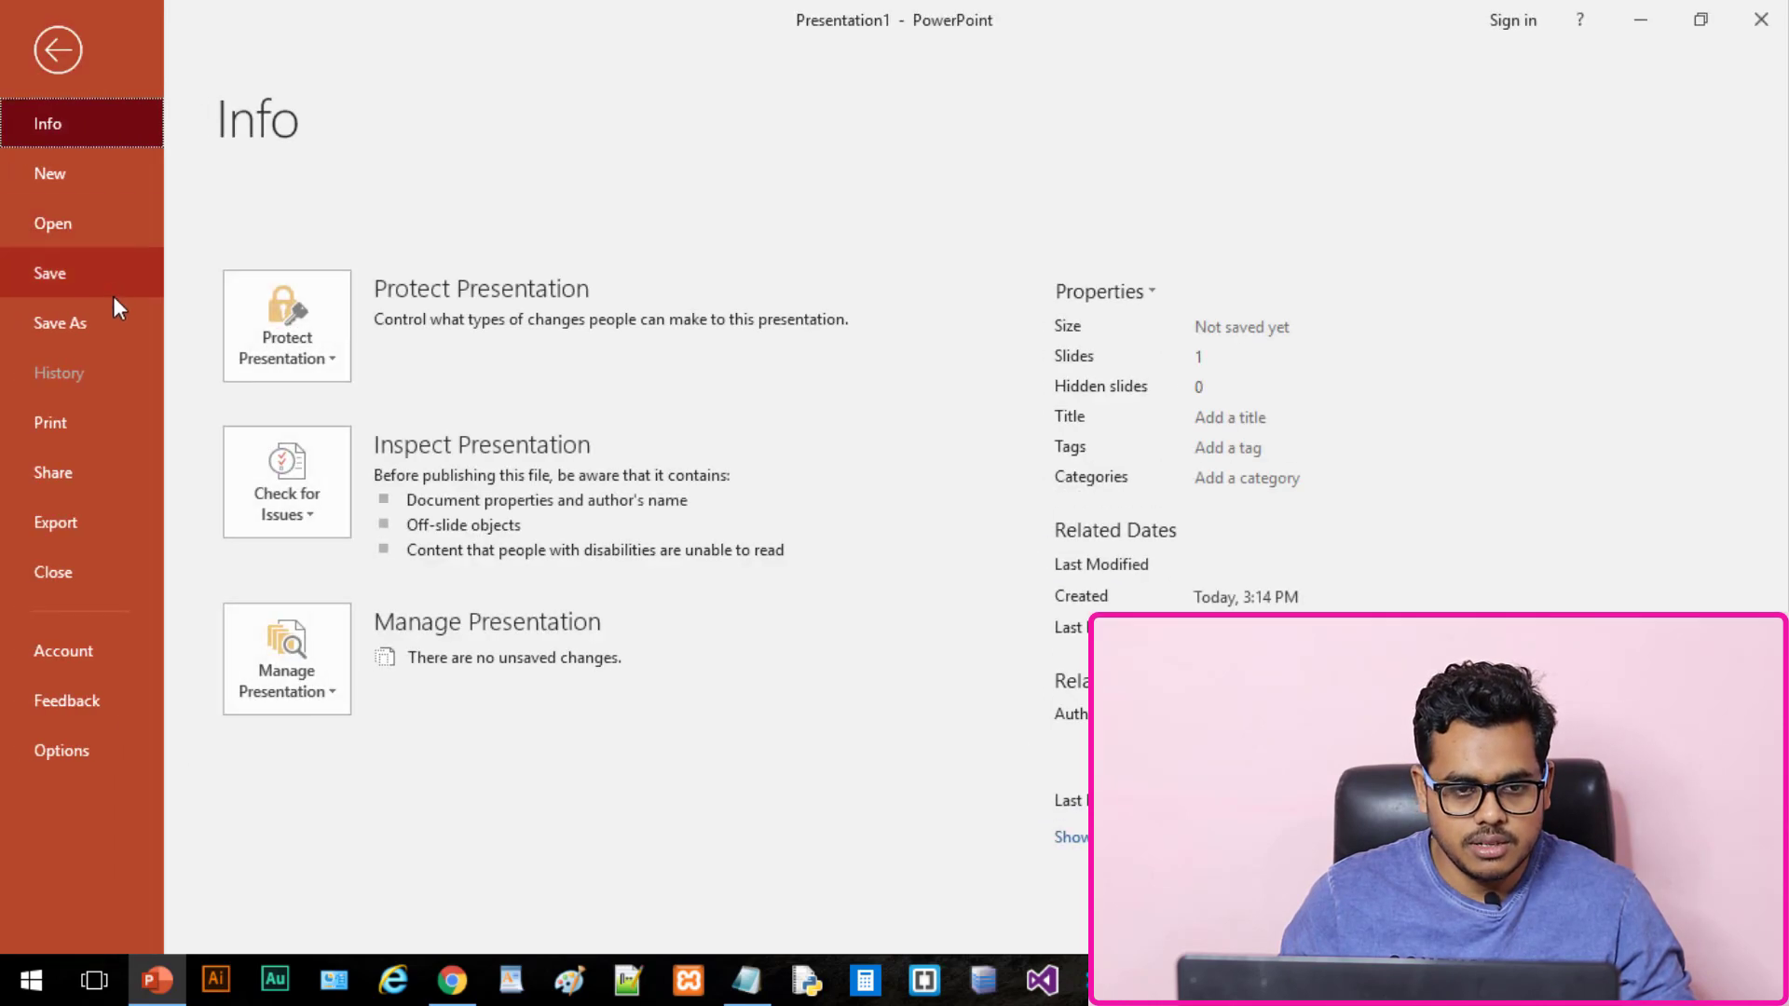
left_click(109, 326)
left_click(316, 489)
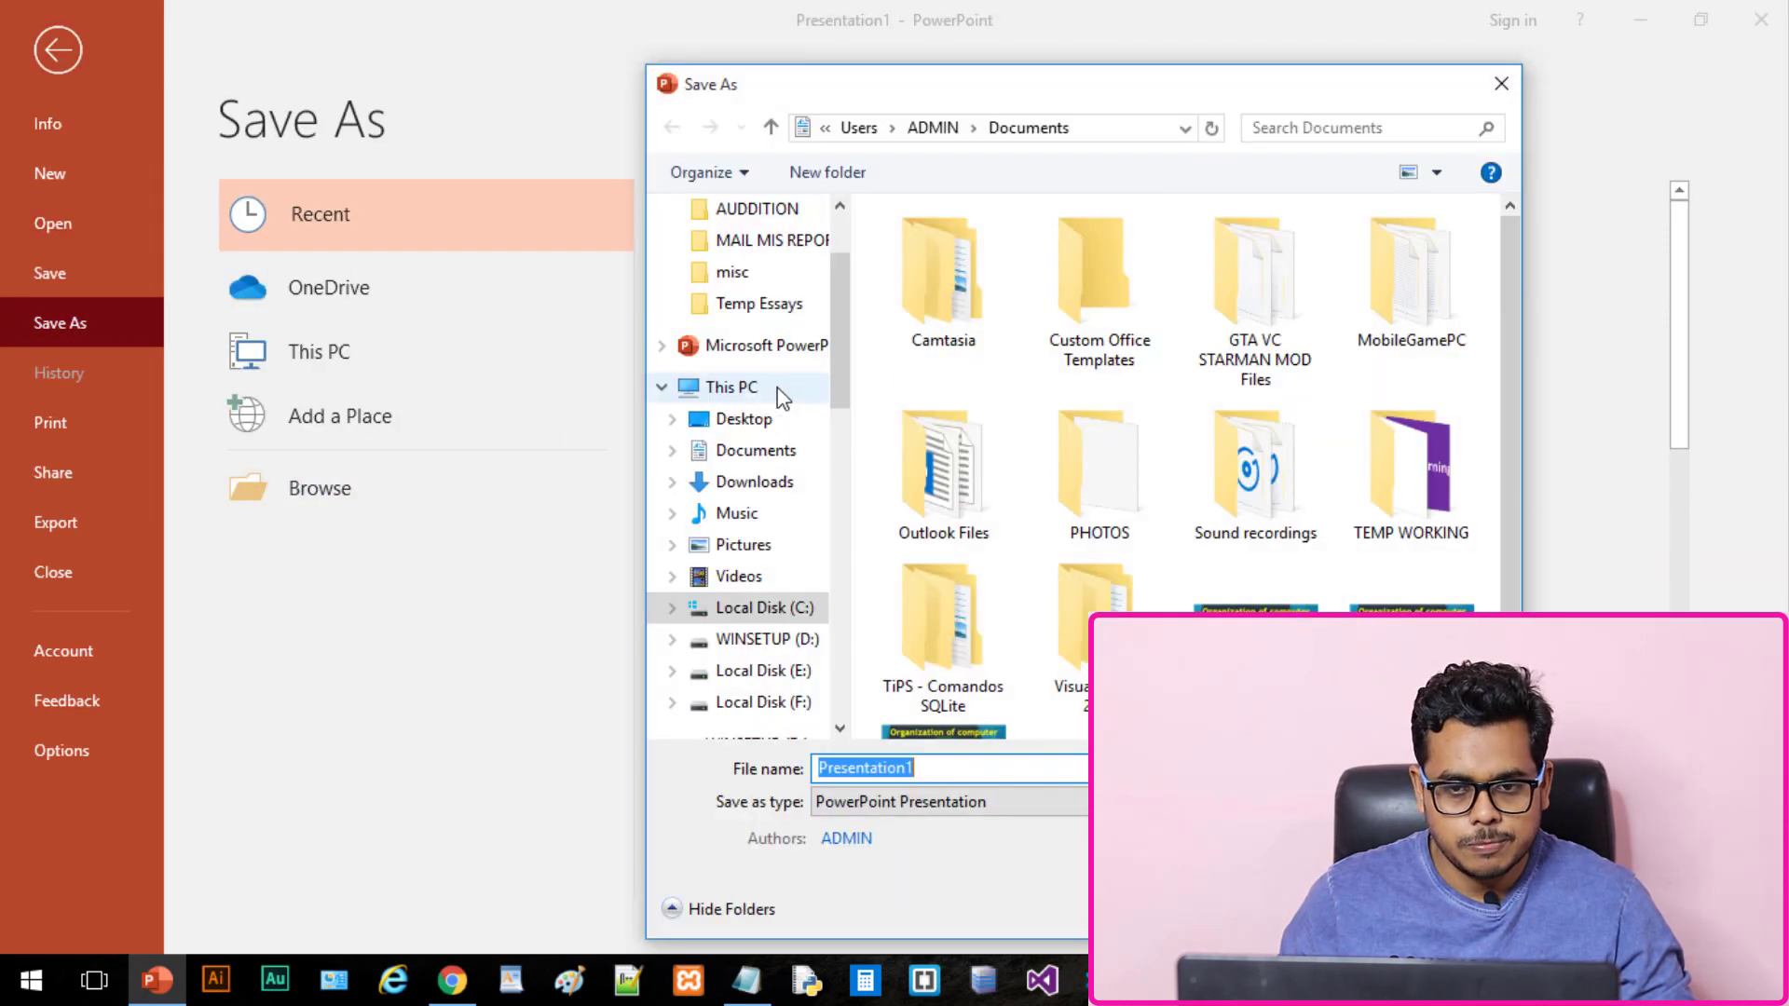
double_click(1410, 466)
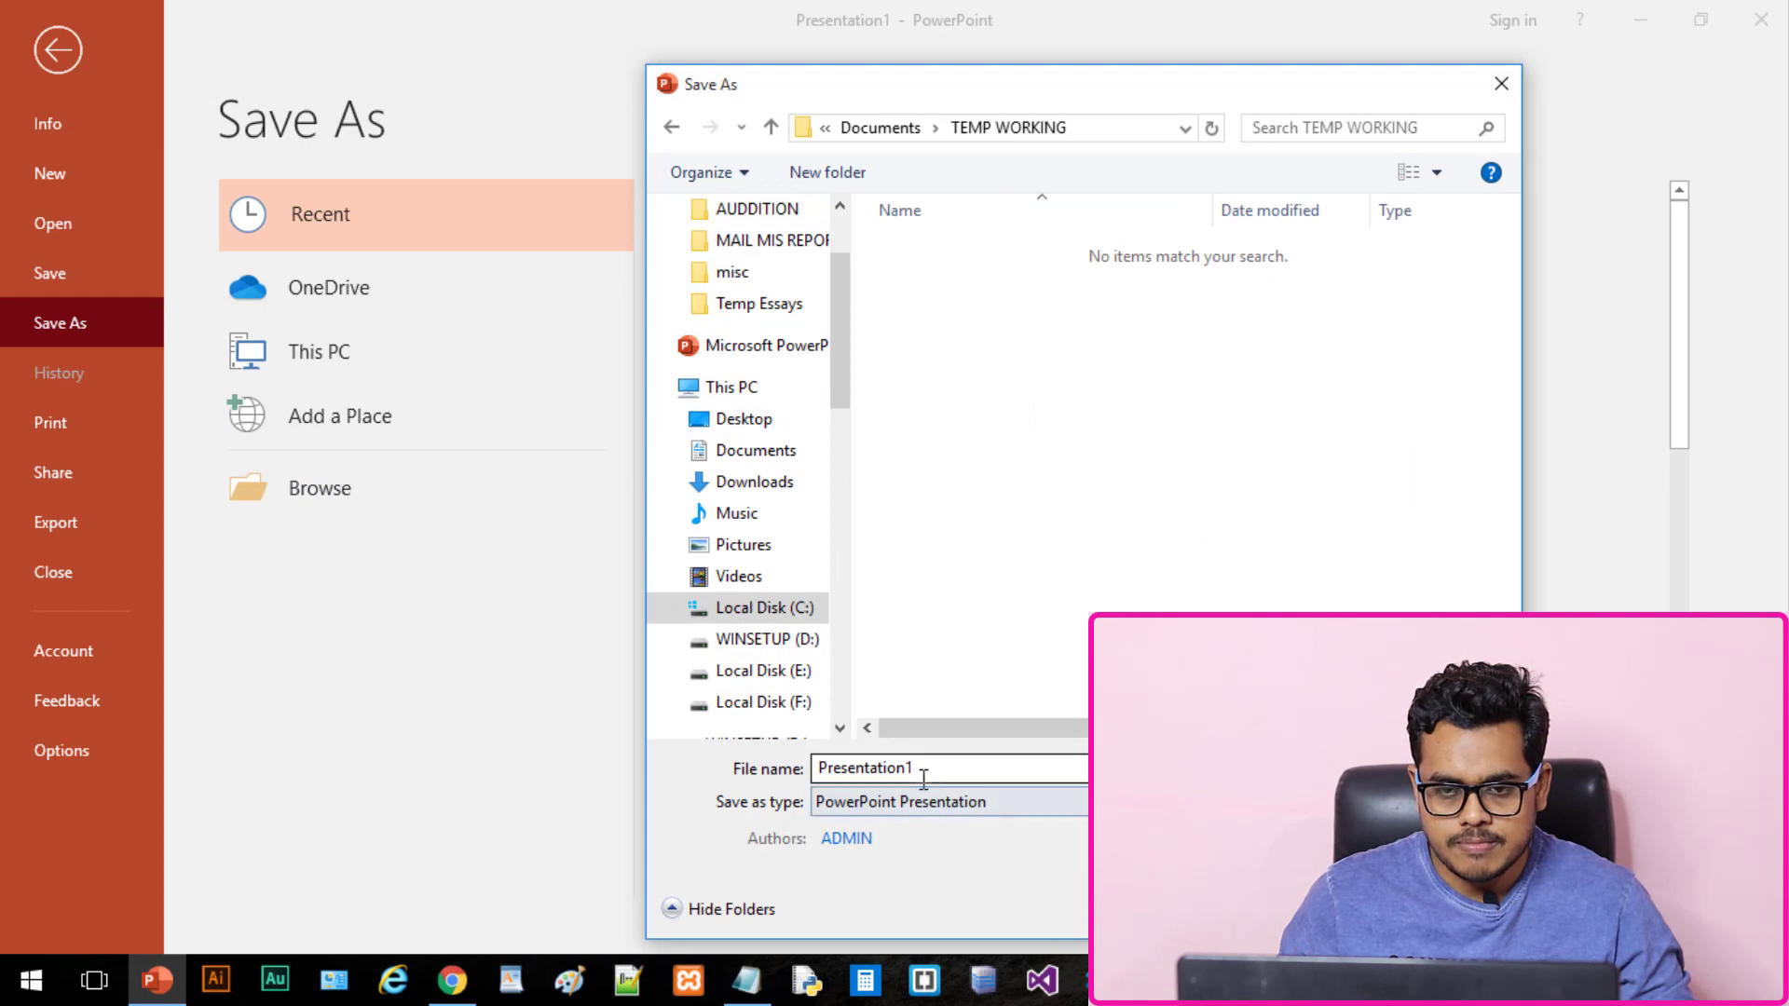
left_click(960, 803)
left_click(895, 618)
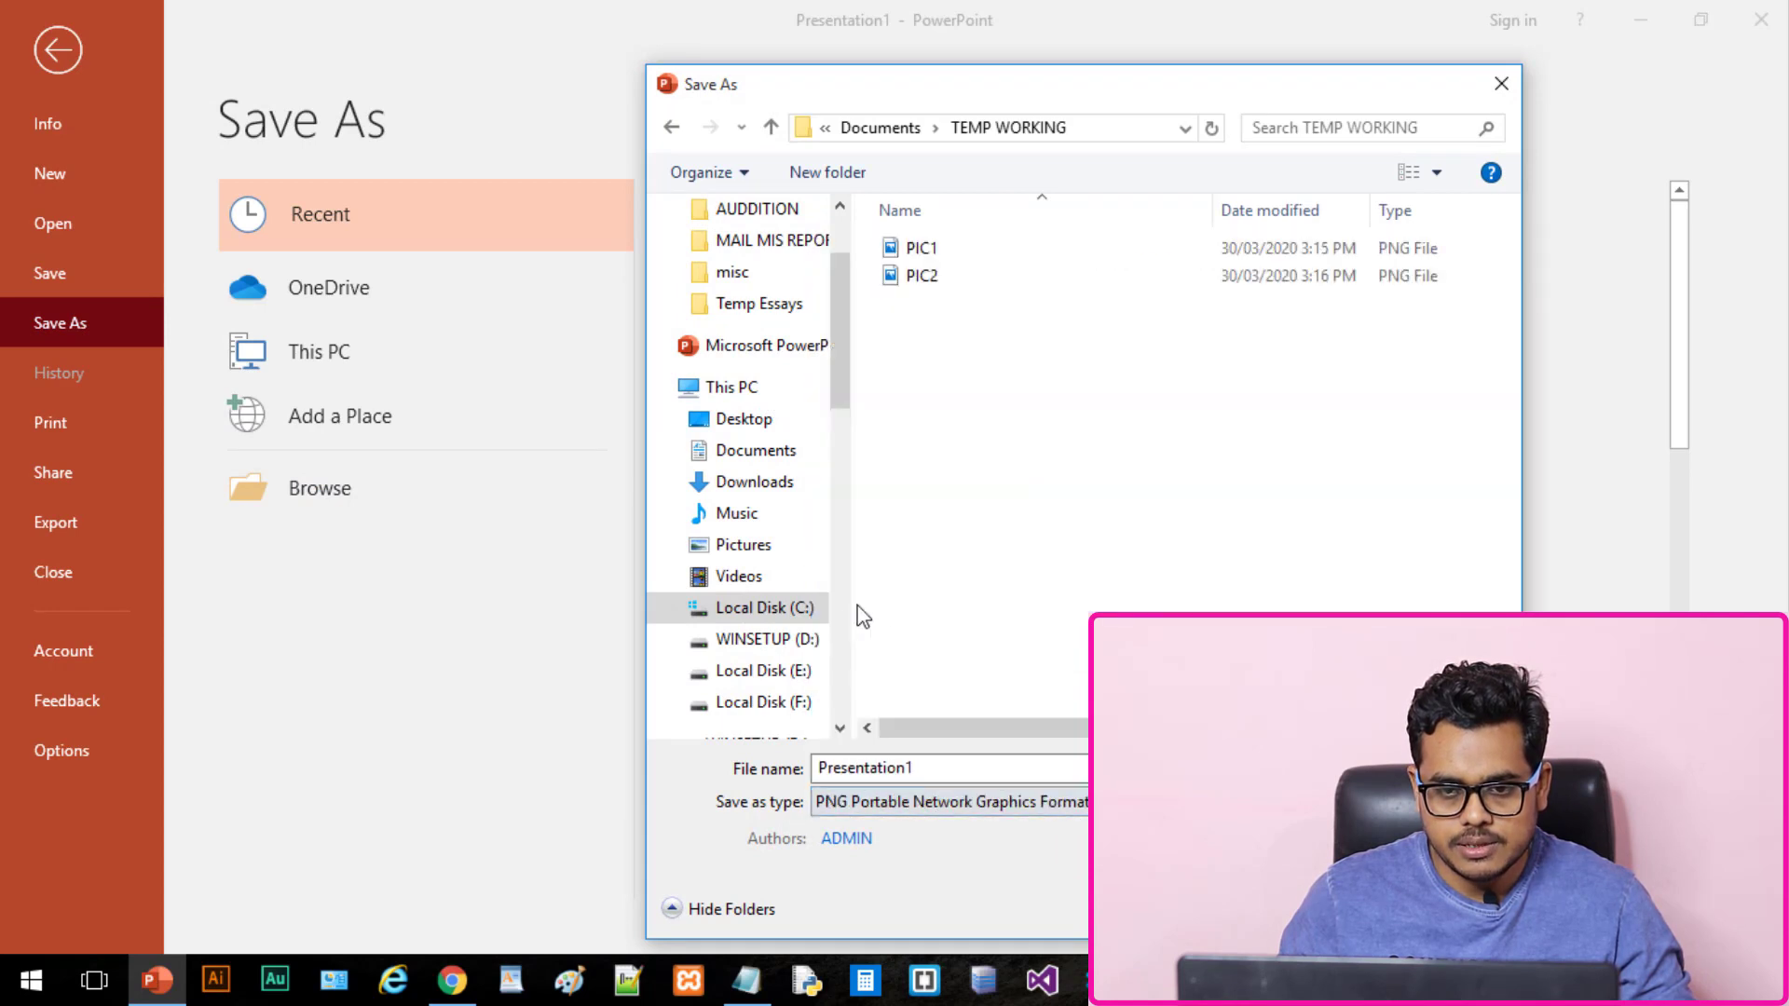
Step: Name the image PIC3 and export only the current slide
left_click(937, 278)
left_click(902, 766)
left_click(918, 770)
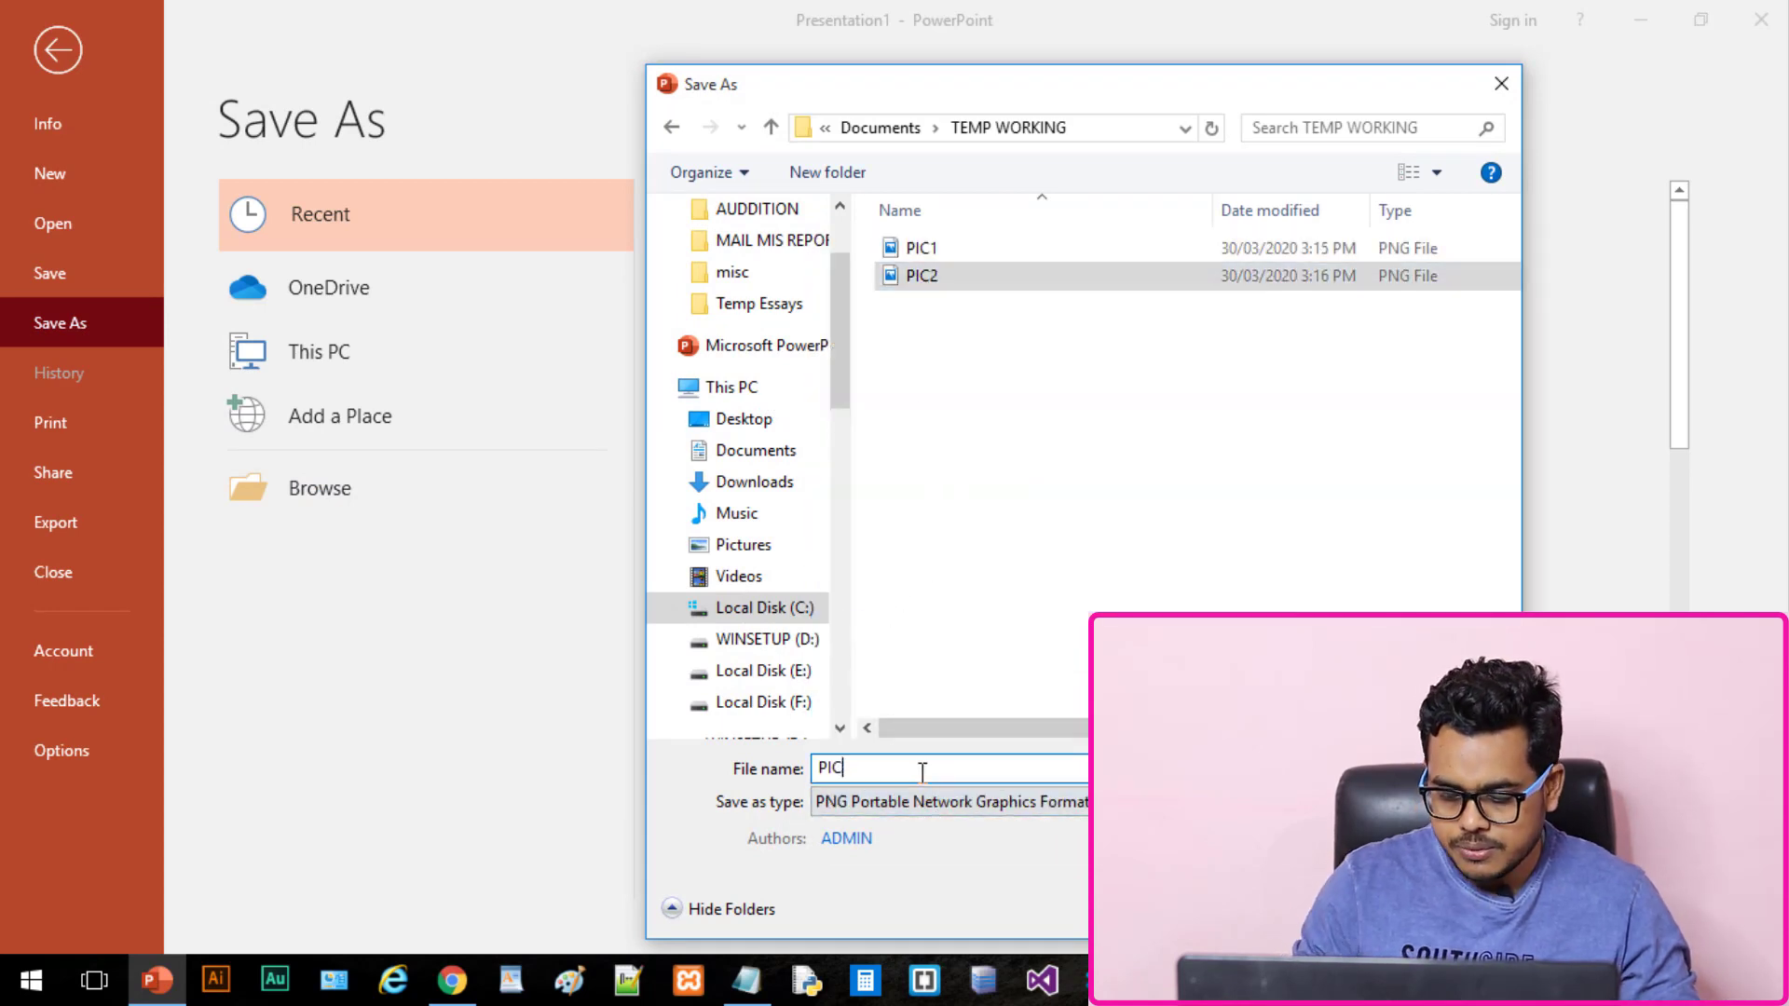
key("BackSpace")
type("3")
key("Return")
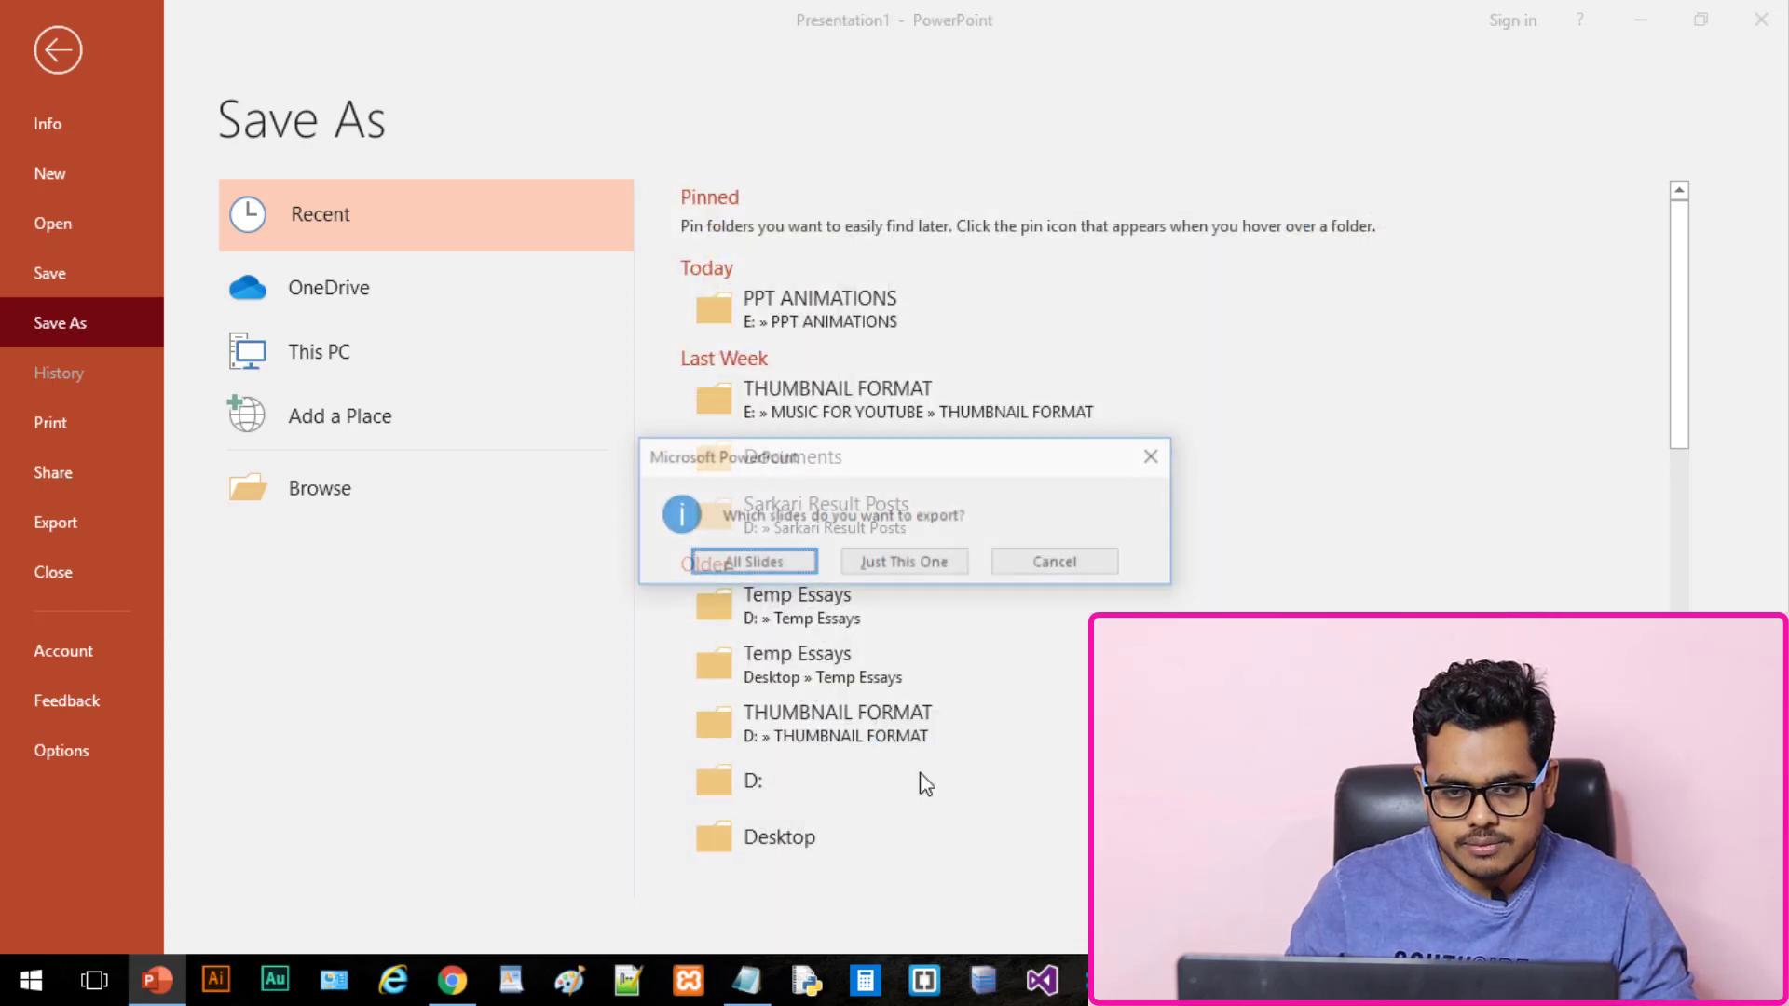
left_click(905, 564)
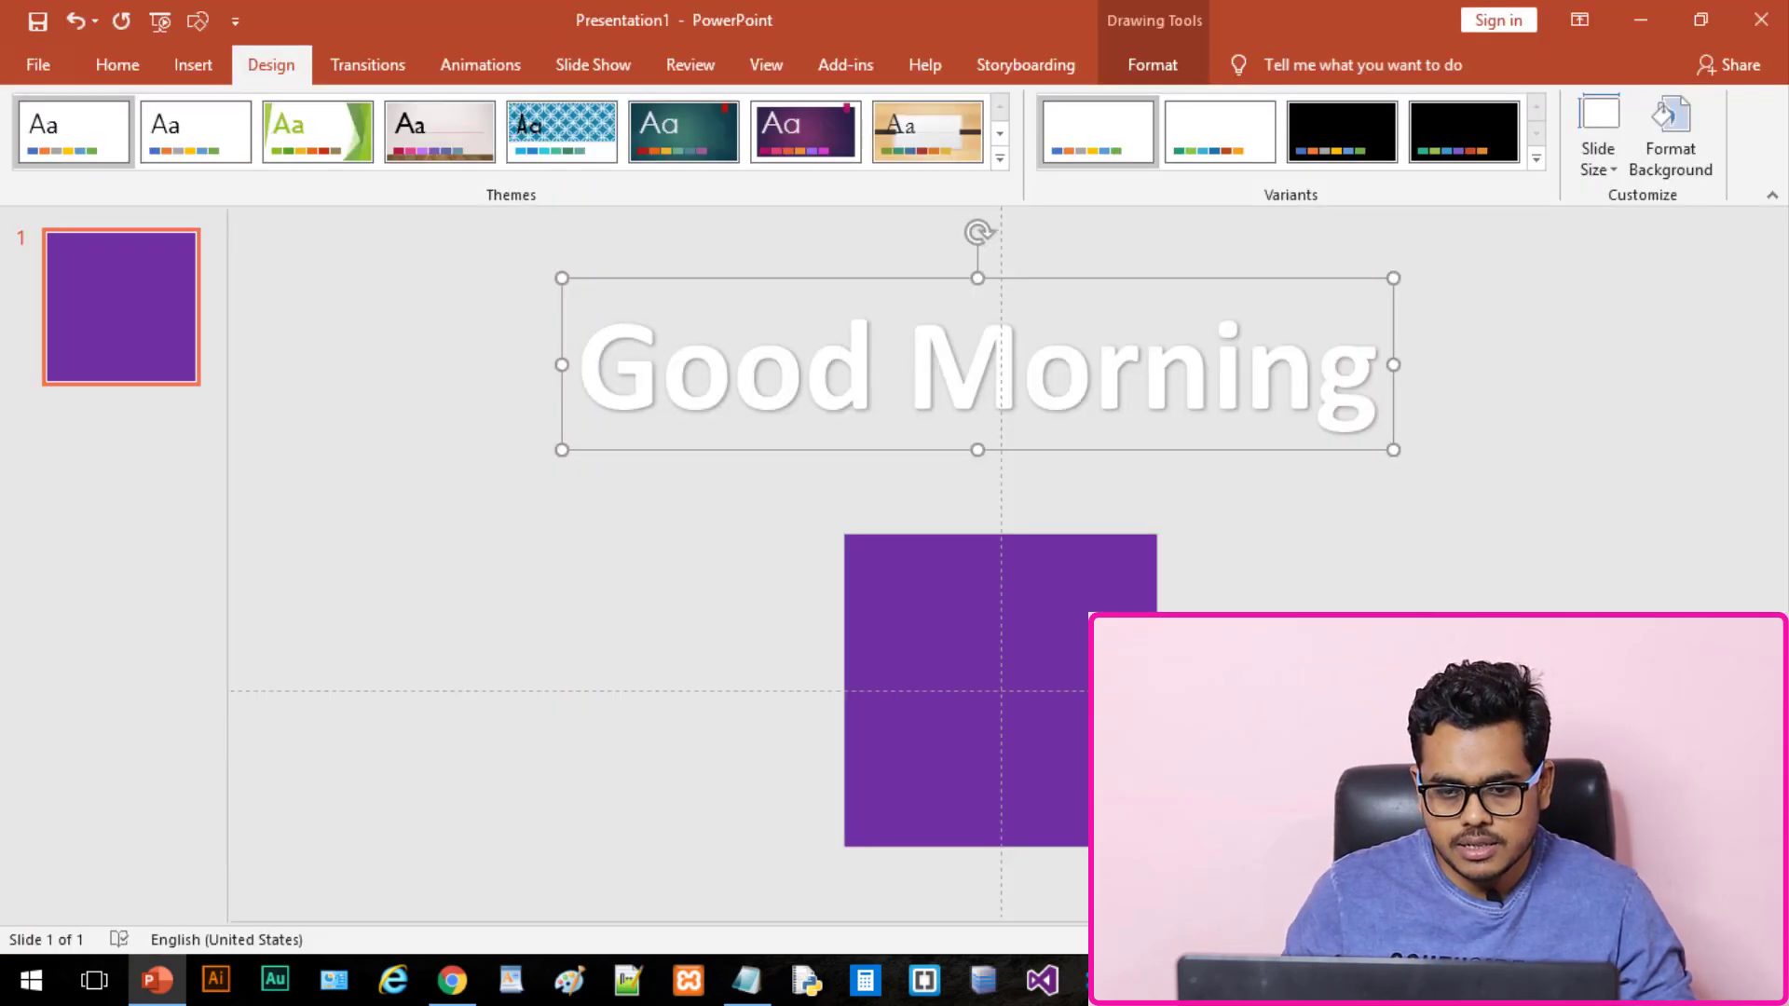
Step: Refresh the TEMP WORKING folder and confirm PIC3 is a 300 x 300 PNG
mouse_move(333, 980)
left_click(957, 829)
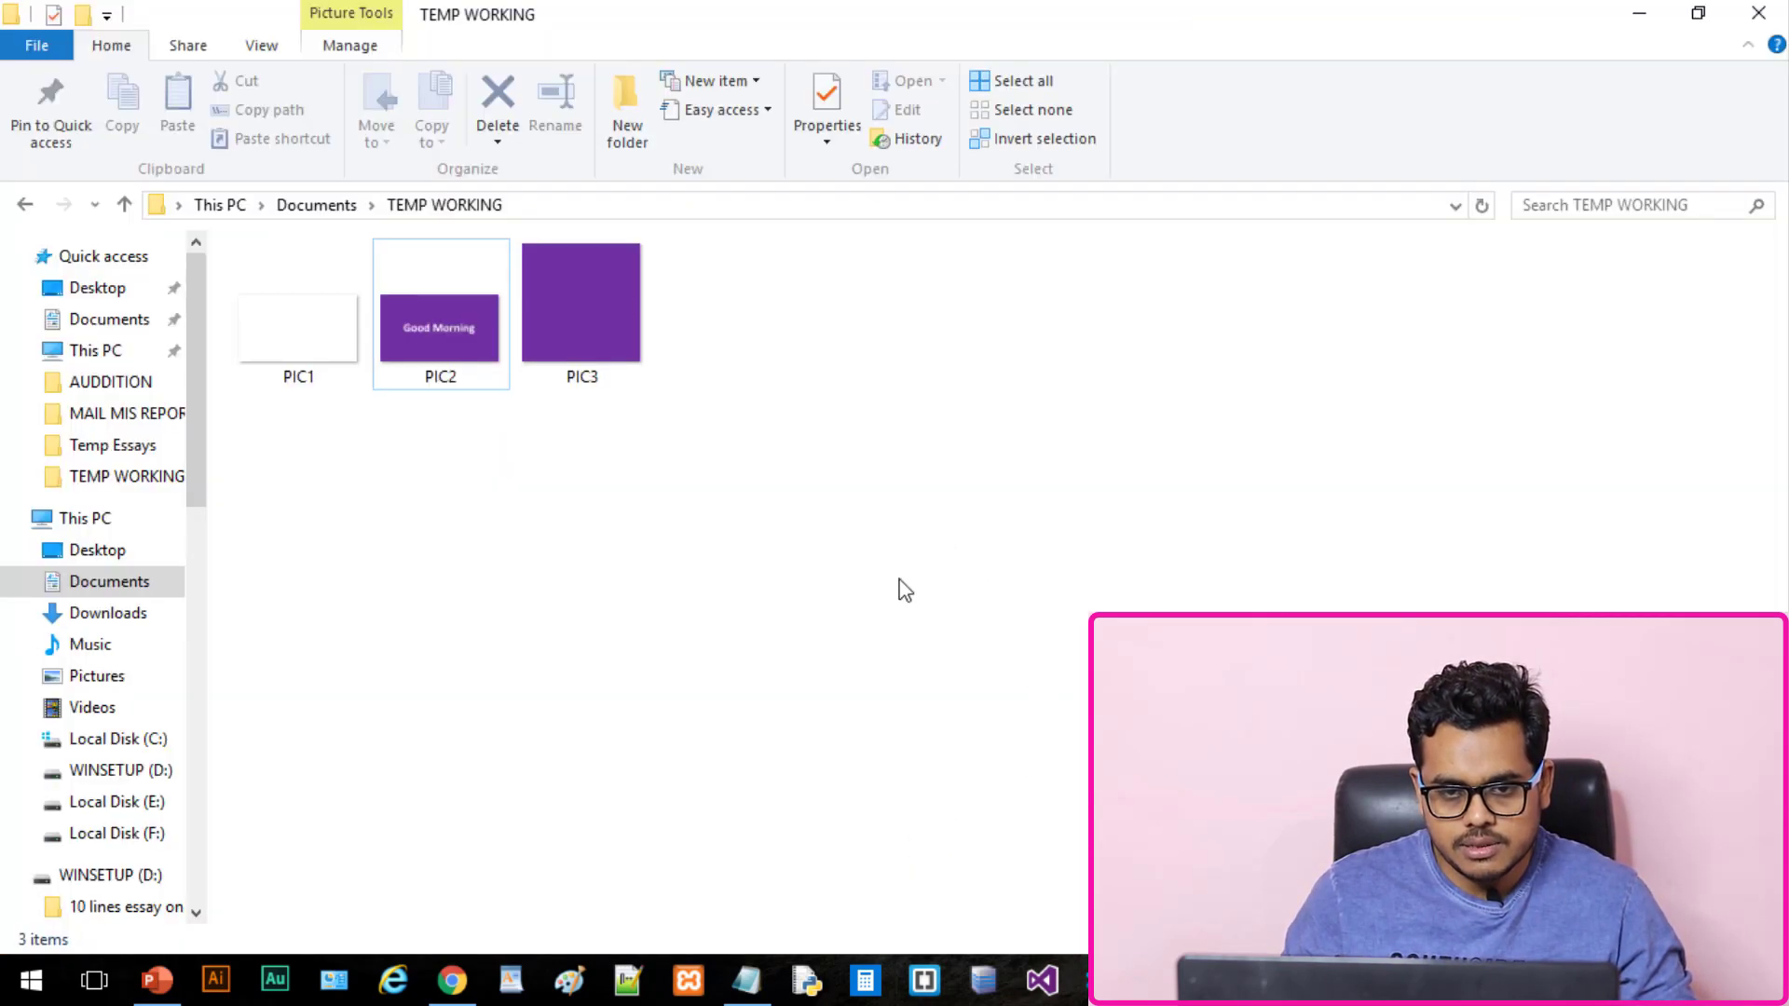
right_click(864, 589)
left_click(964, 284)
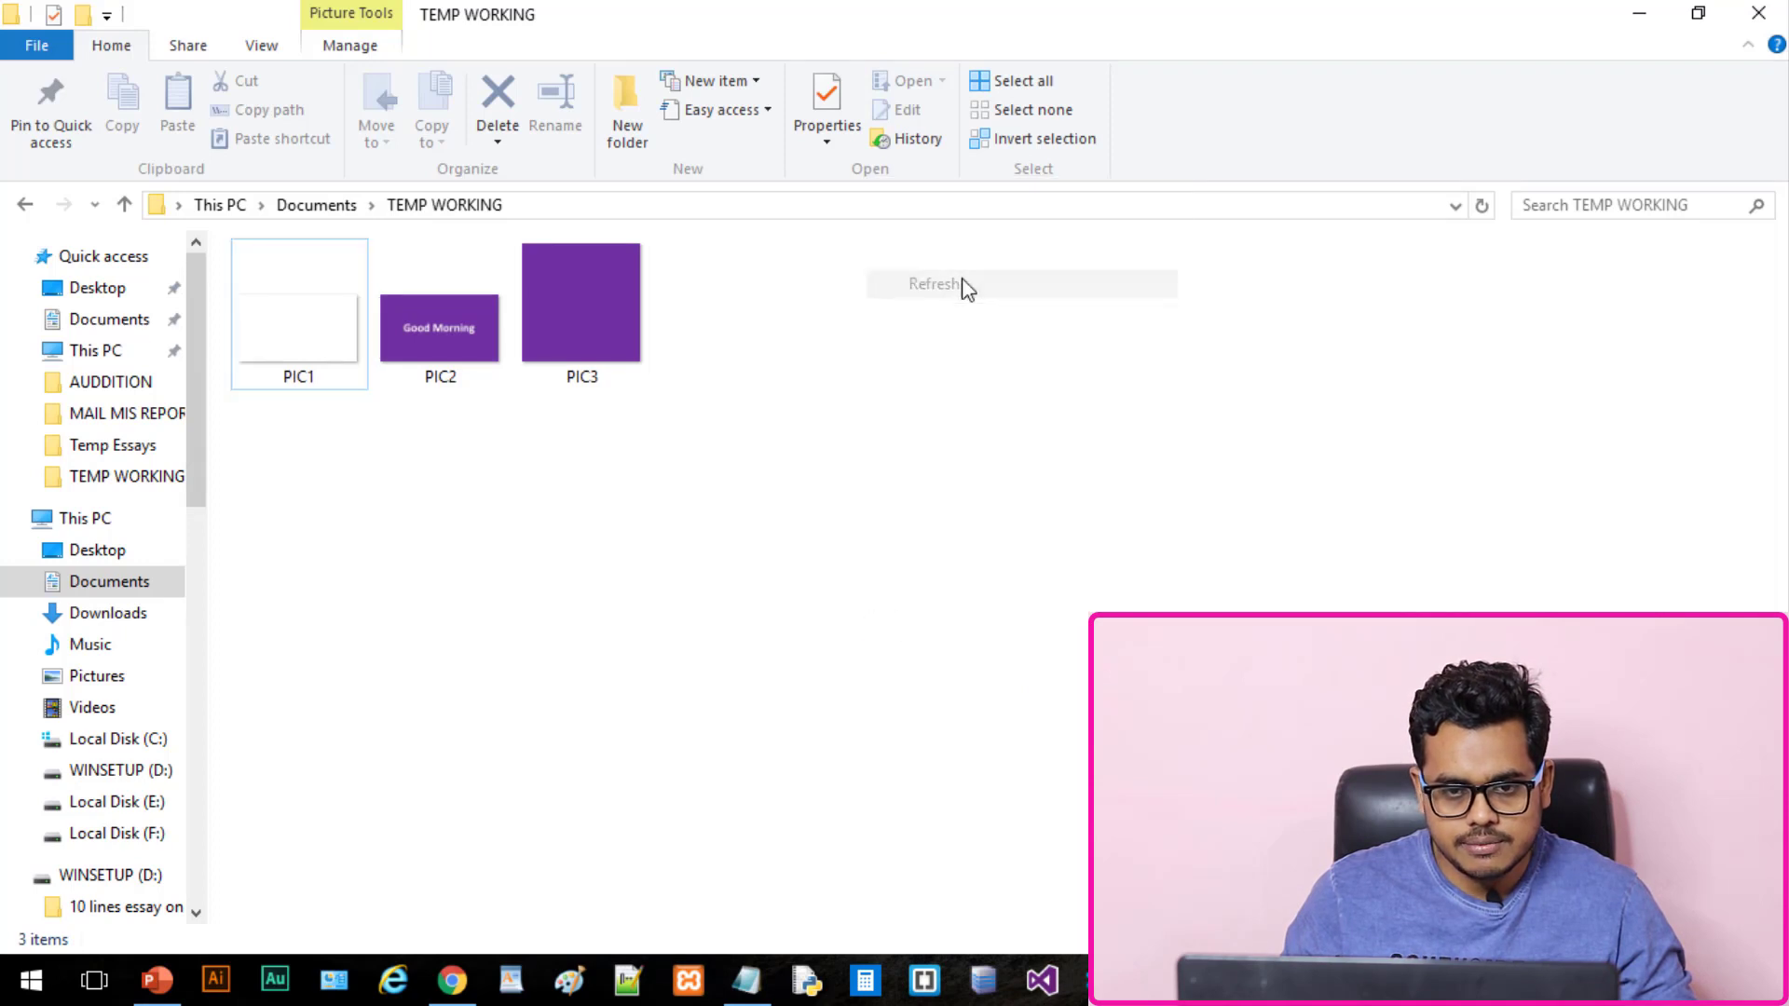
left_click(584, 315)
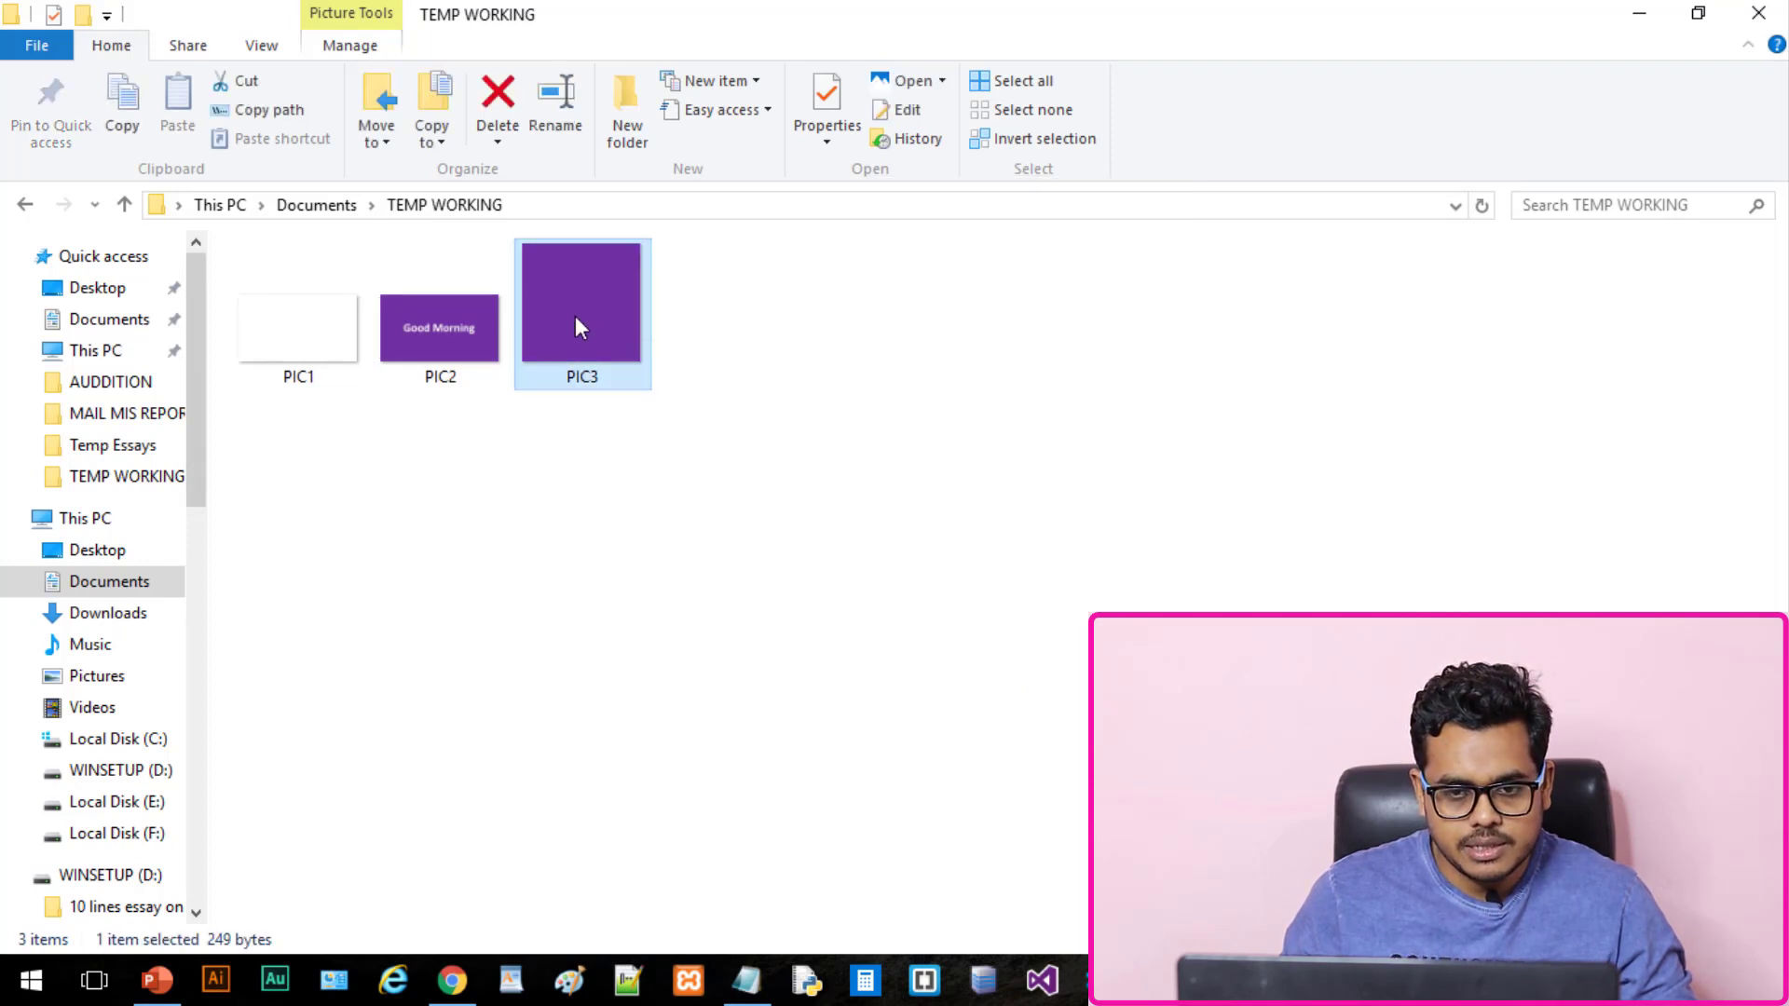
mouse_move(580, 310)
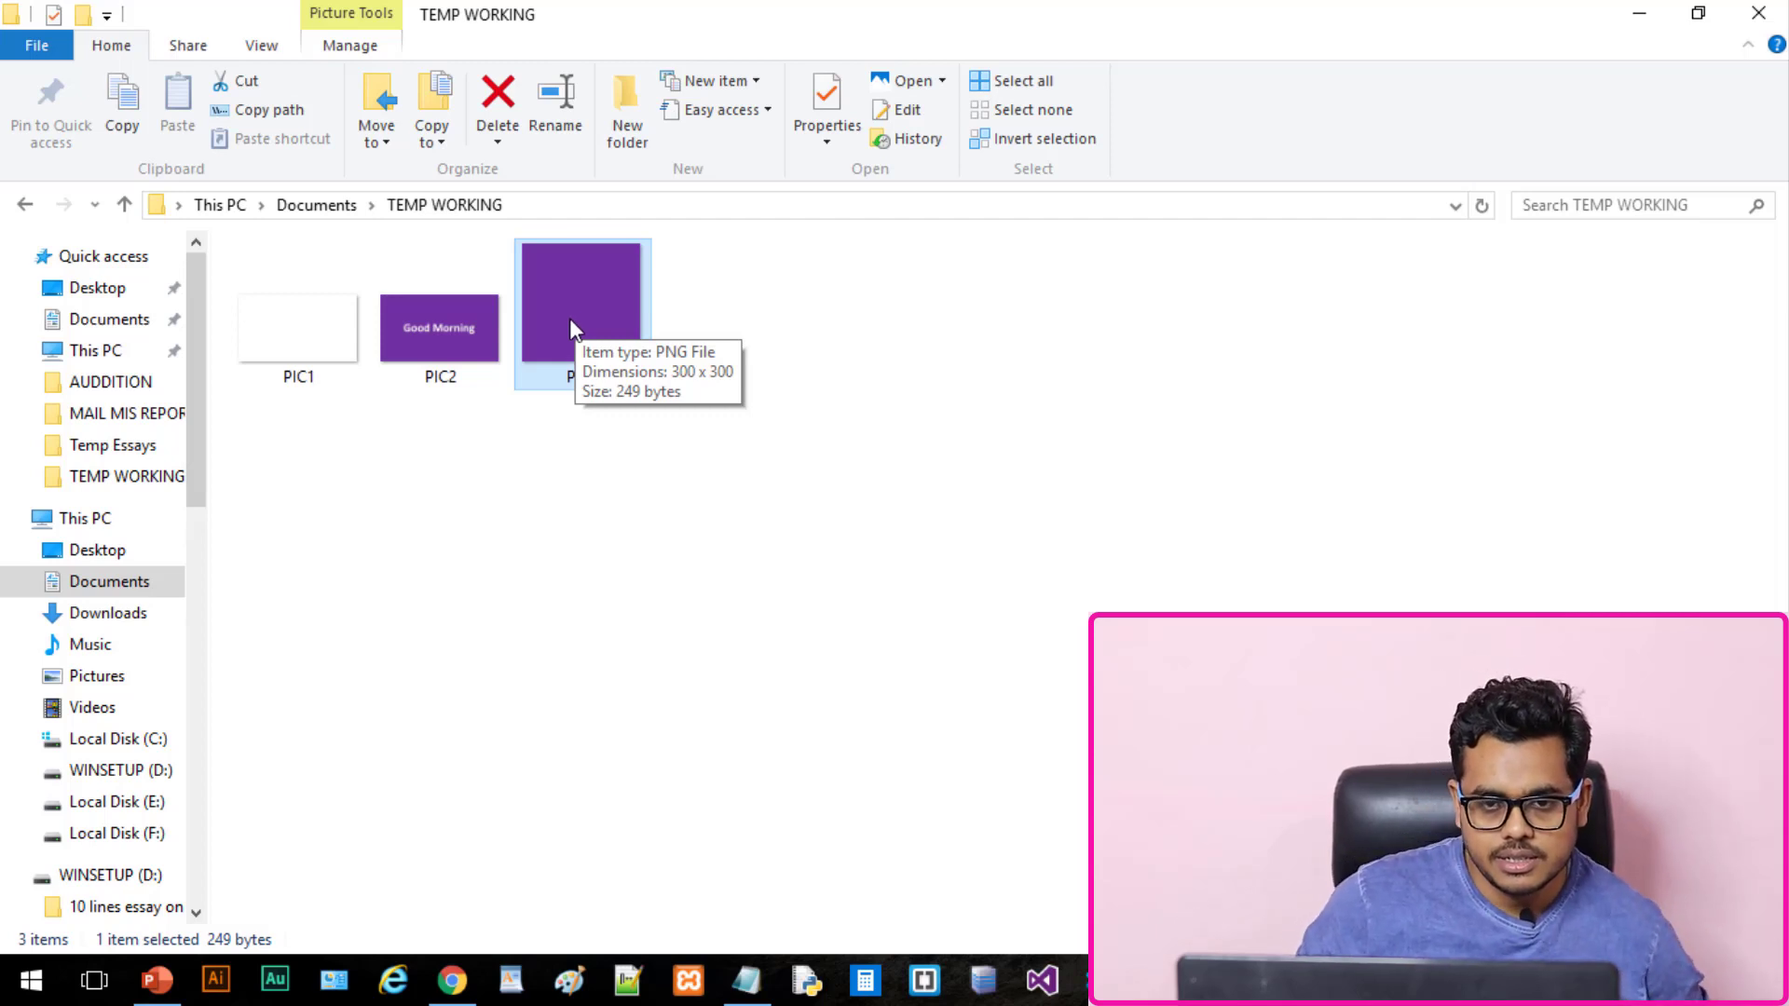
left_click(651, 606)
left_click(583, 359)
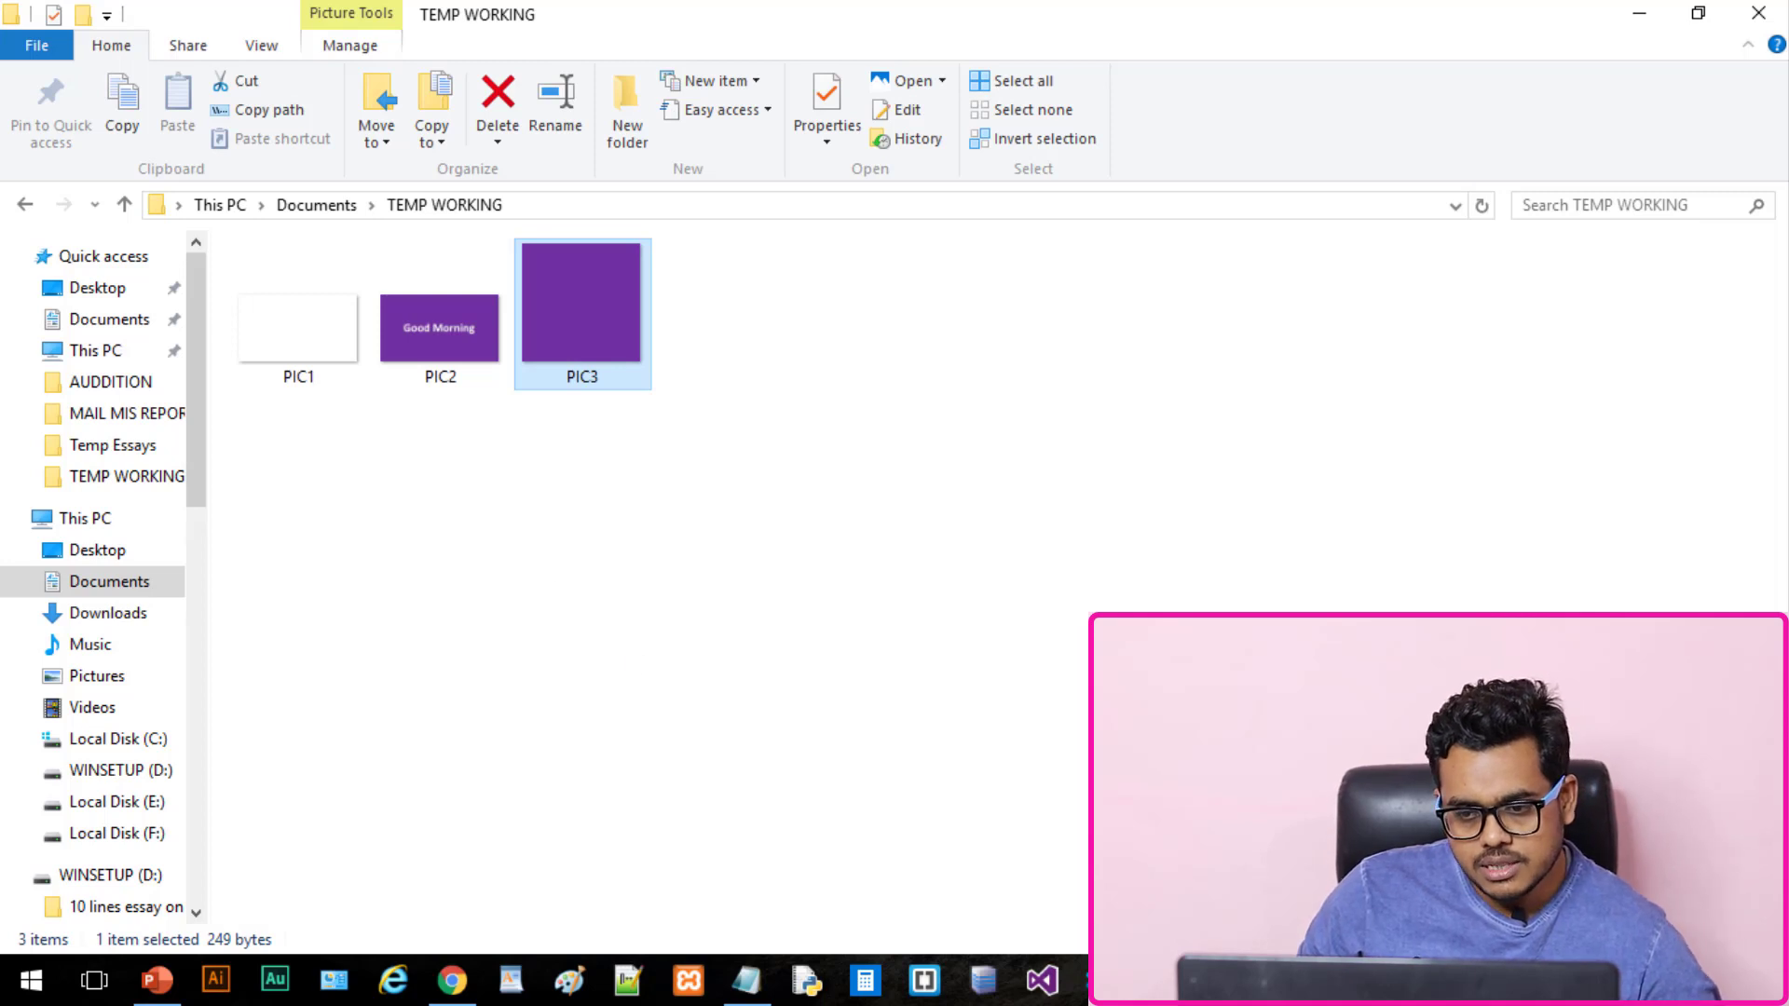
left_click(158, 980)
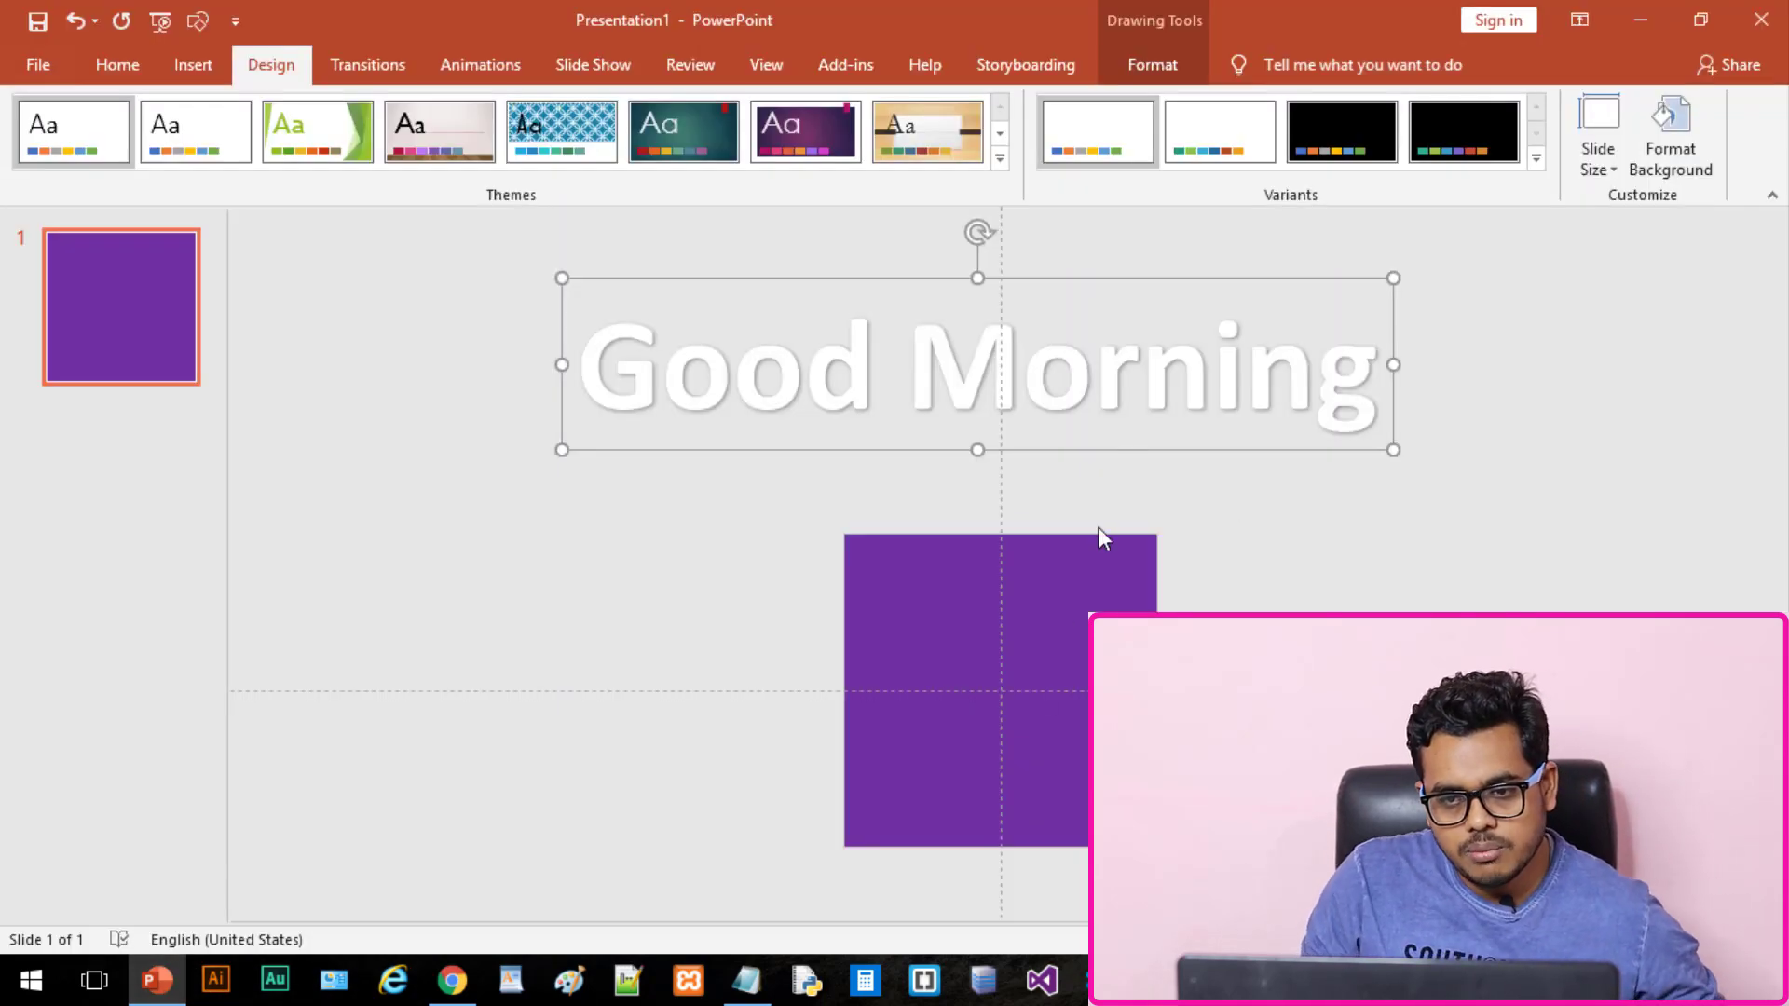
Step: Remove the selected 'Good Morning' text box, leaving a plain purple square
key("Delete")
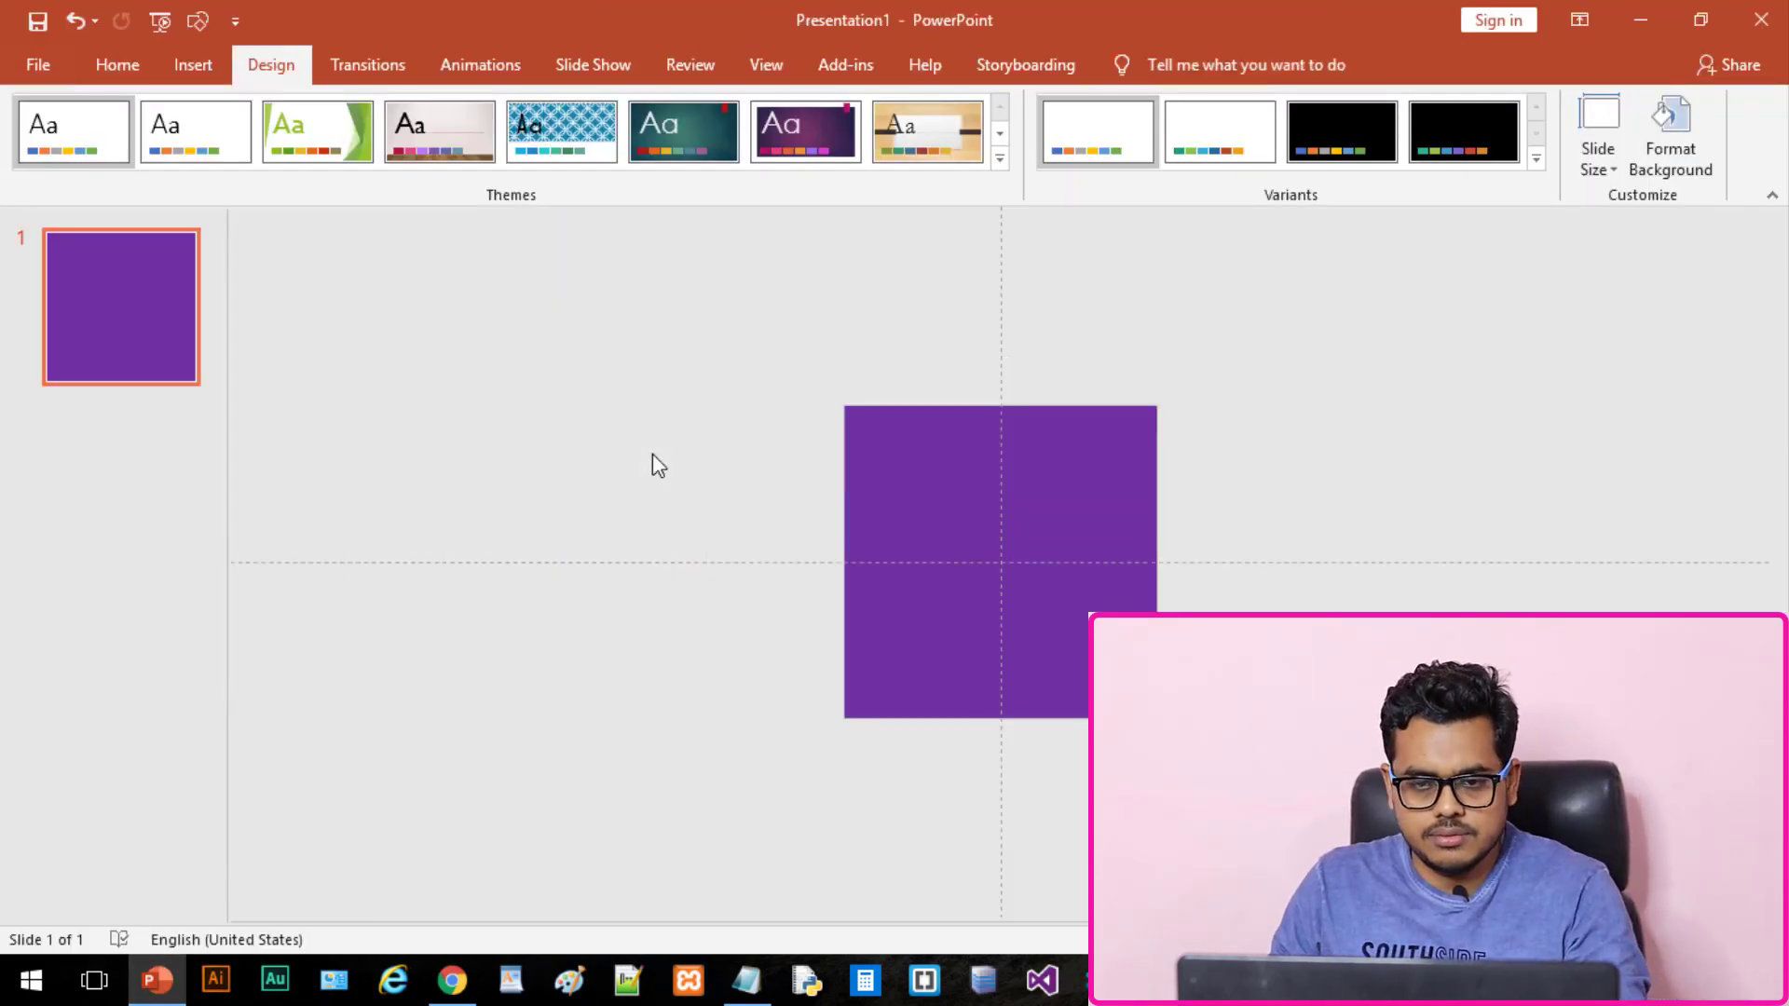